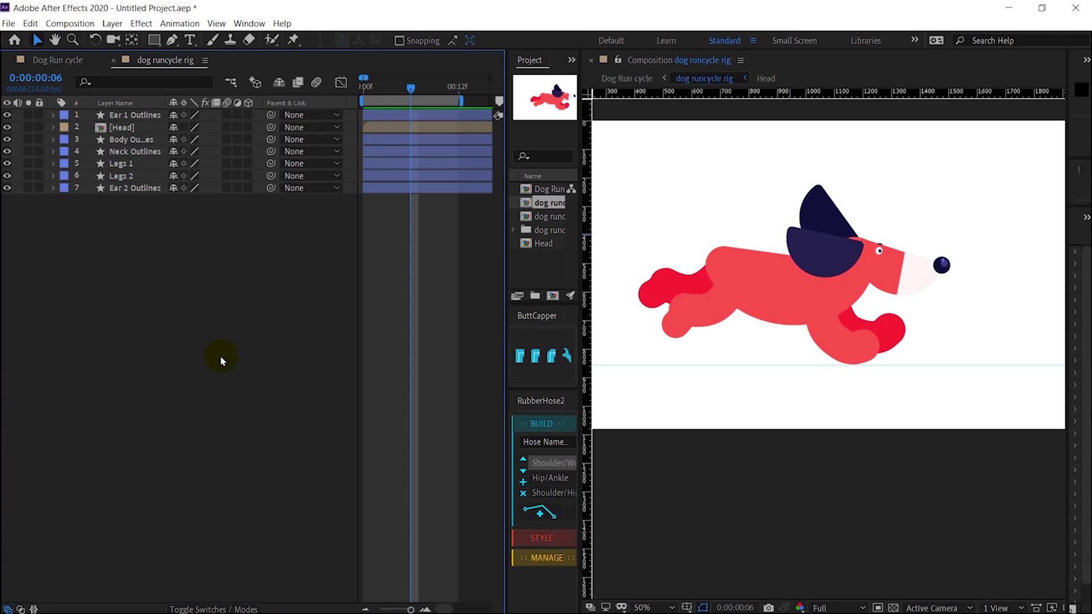
- Draw a horizontal two-point stroke about 95 px long in front of the dog's front paws
{"action": "left_click", "coordinate": [171, 40]}
{"action": "left_click", "coordinate": [921, 353]}
{"action": "left_click", "coordinate": [948, 352], "text": "shift"}
{"action": "scroll", "coordinate": [948, 352], "scroll_direction": "up", "scroll_amount": 1}
- Snap the new shape layer's anchor point to the starting end of its stroke
{"action": "left_click", "coordinate": [131, 40]}
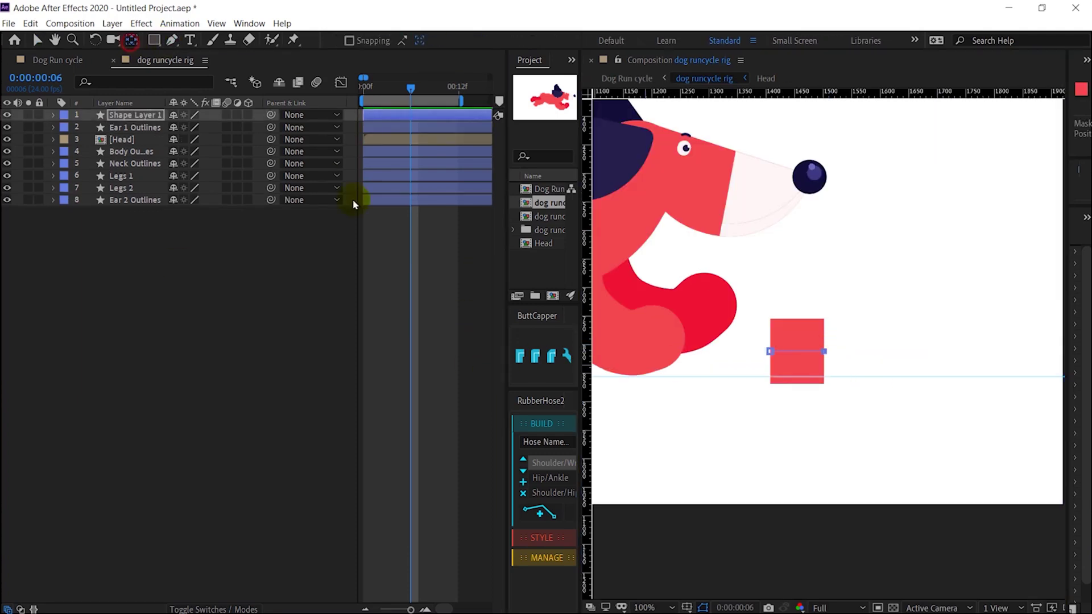
{"action": "key", "text": "comma"}
{"action": "scroll", "coordinate": [804, 367], "scroll_direction": "up", "scroll_amount": 1}
{"action": "left_click_drag", "start_coordinate": [670, 272], "coordinate": [770, 351]}
{"action": "left_click", "coordinate": [792, 362]}
{"action": "left_click_drag", "start_coordinate": [580, 353], "coordinate": [609, 353]}
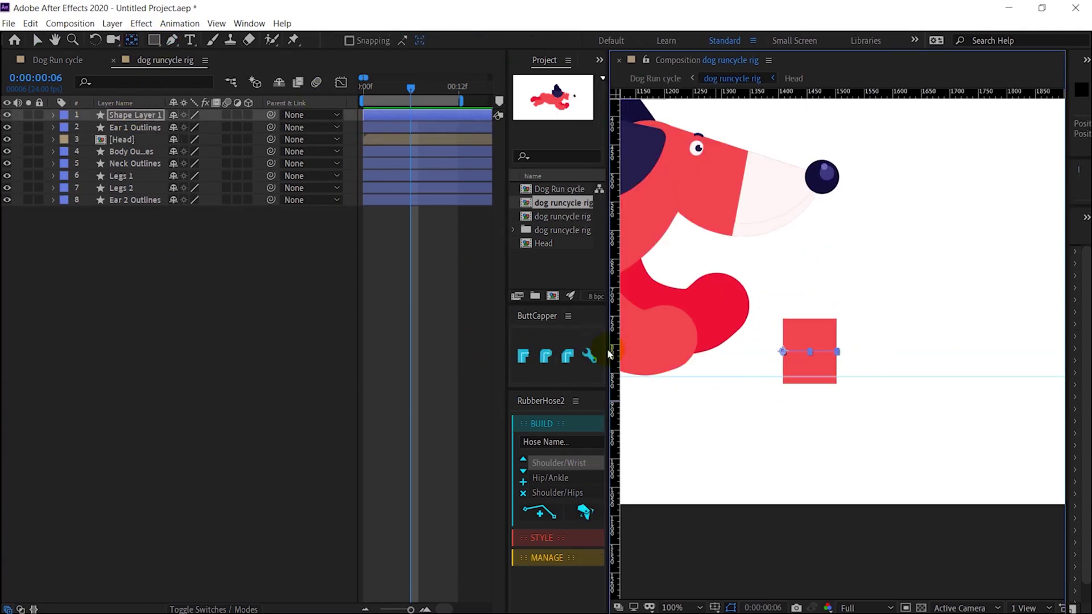
- Give the stroke round caps with ButtCapper and shorten its path from the front end
{"action": "left_click", "coordinate": [545, 355]}
{"action": "left_click", "coordinate": [171, 40]}
{"action": "left_click_drag", "start_coordinate": [837, 352], "coordinate": [823, 352]}
- Rename the new shape layer as Foot
{"action": "left_click", "coordinate": [143, 115]}
{"action": "key", "text": "Return"}
{"action": "type", "text": "Foot"}
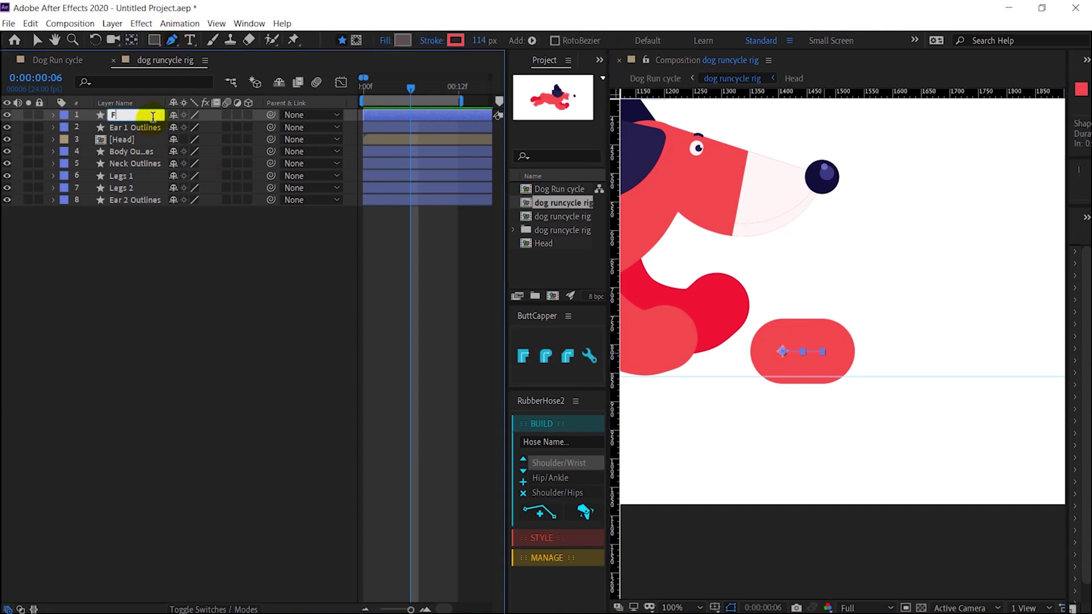
{"action": "key", "text": "Return"}
- Shorten the Foot shape slightly and align it with the nearer front paw, at position 1171.5, 799
{"action": "scroll", "coordinate": [677, 323], "scroll_direction": "up", "scroll_amount": 1}
{"action": "scroll", "coordinate": [866, 369], "scroll_direction": "down", "scroll_amount": 1}
{"action": "left_click", "coordinate": [122, 114]}
{"action": "key", "text": "v"}
{"action": "left_click_drag", "start_coordinate": [918, 374], "coordinate": [737, 361]}
{"action": "scroll", "coordinate": [706, 363], "scroll_direction": "up", "scroll_amount": 1}
{"action": "key", "text": "Left"}
{"action": "key", "text": "Left"}
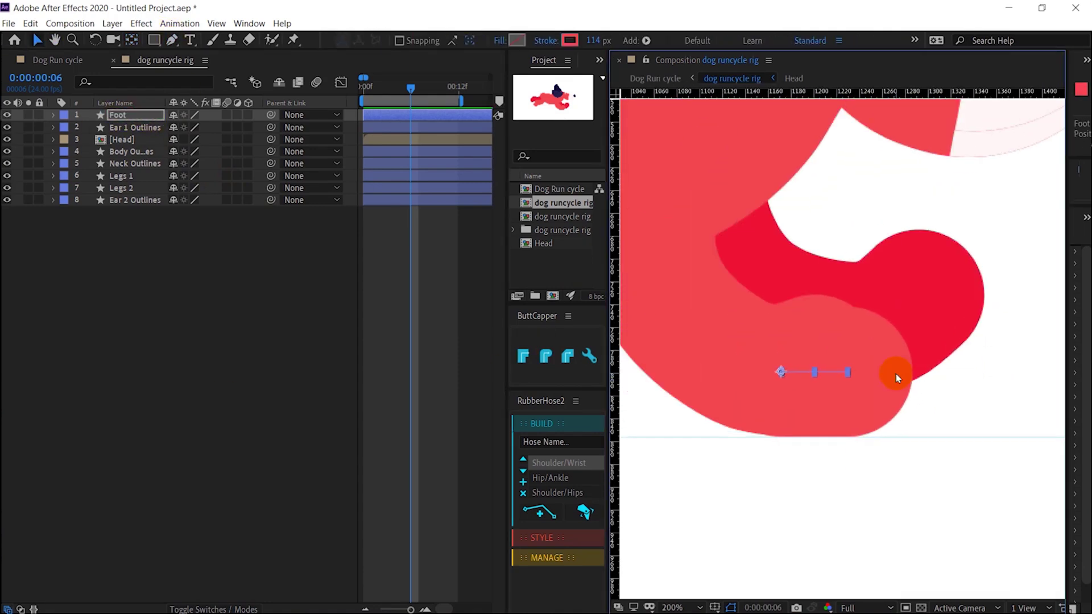
{"action": "key", "text": "comma"}
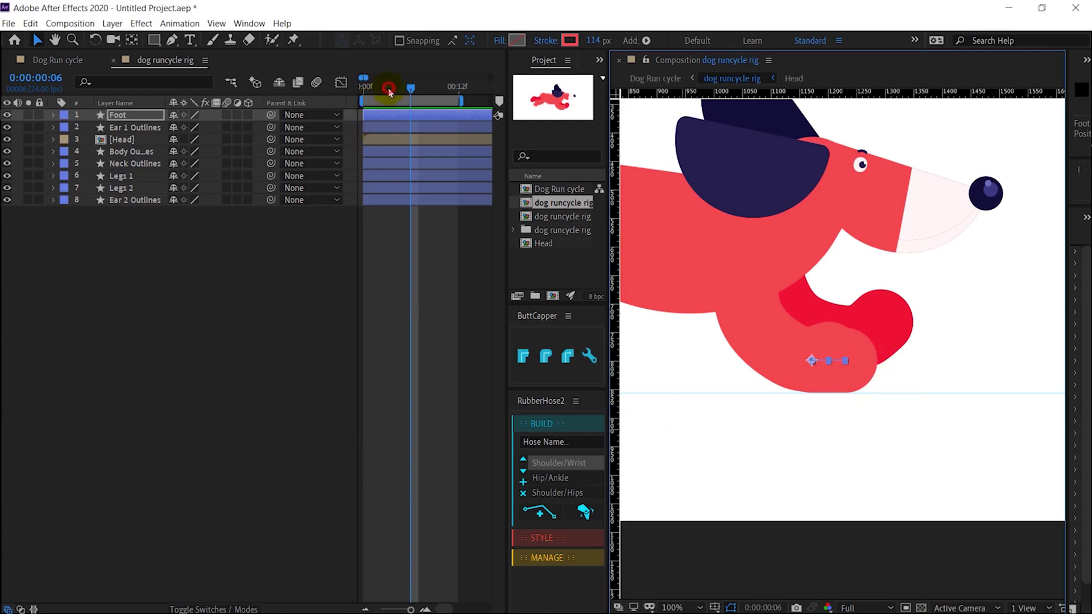
- Set Position and Rotation keyframes for the Foot layer at frame 0
{"action": "left_click_drag", "start_coordinate": [389, 91], "coordinate": [337, 95]}
{"action": "left_click_drag", "start_coordinate": [412, 103], "coordinate": [324, 112]}
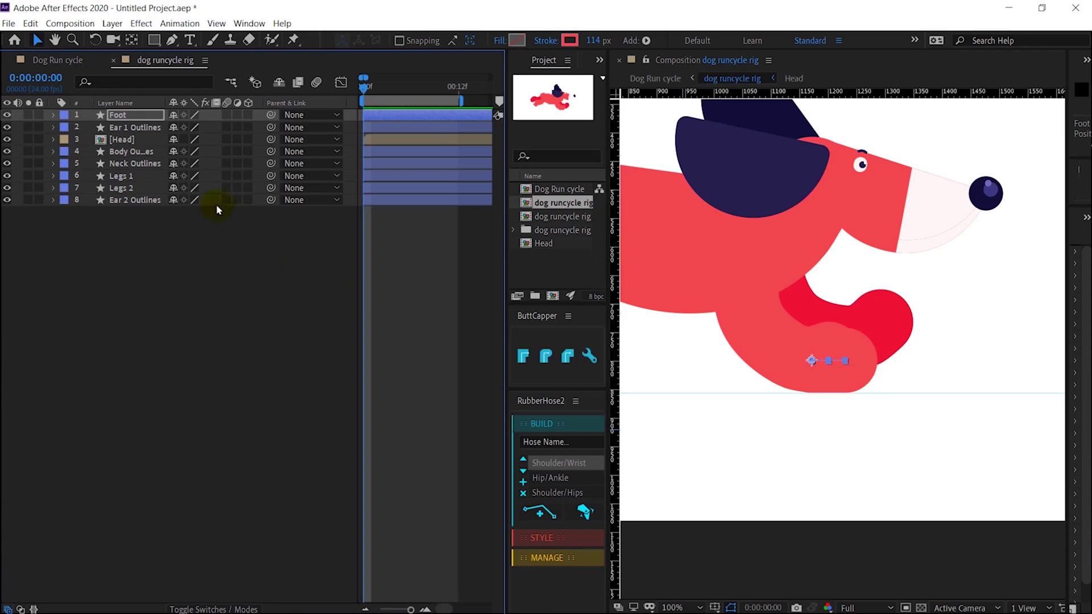
{"action": "left_click", "coordinate": [151, 118]}
{"action": "key", "text": "p"}
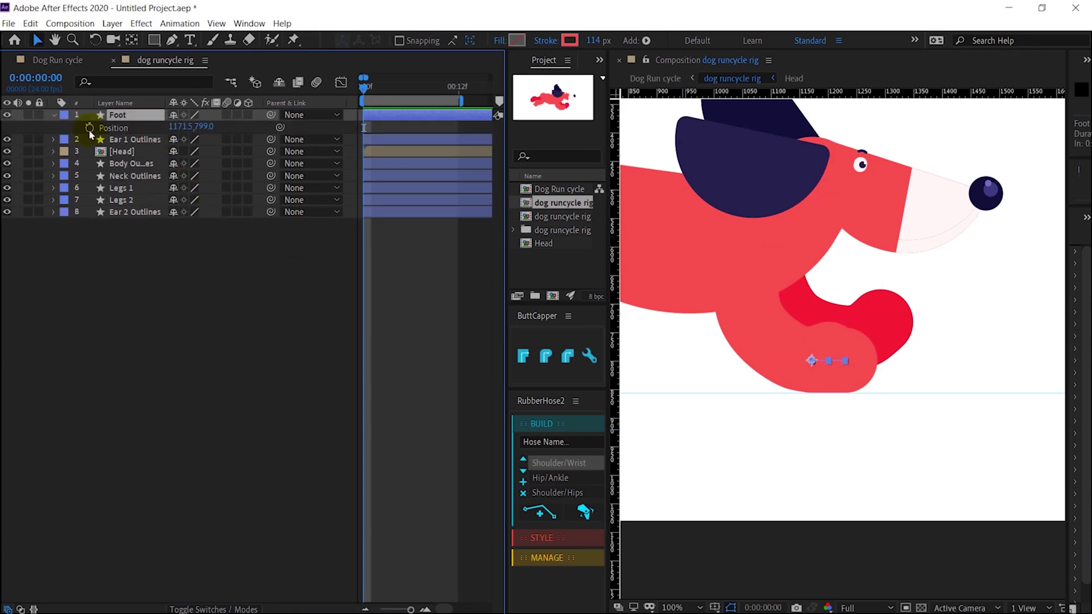
{"action": "left_click", "coordinate": [89, 127]}
{"action": "key", "text": "r"}
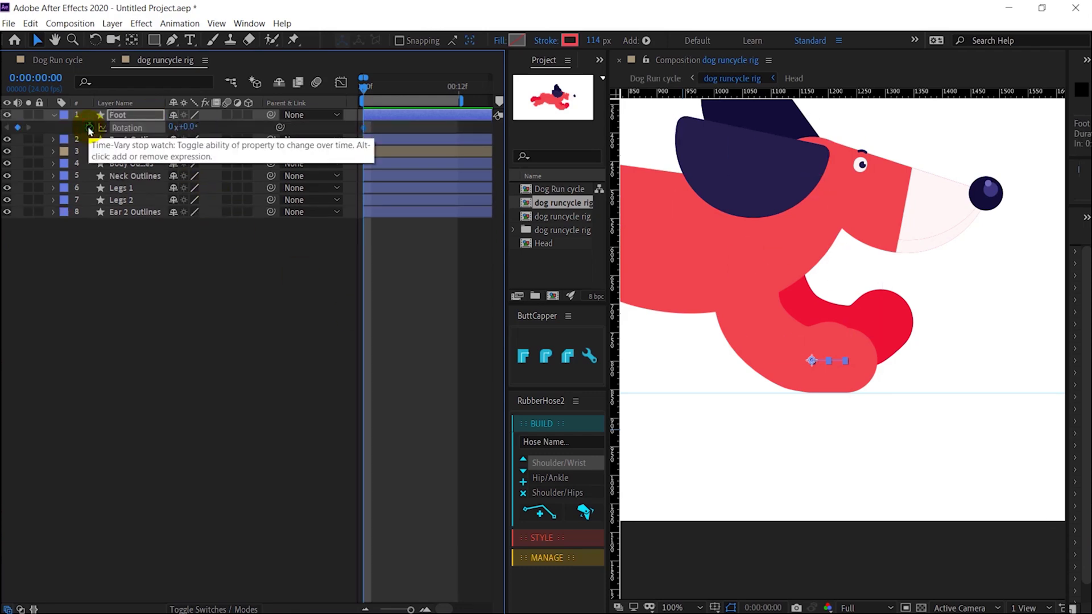
{"action": "key", "text": "shift+p"}
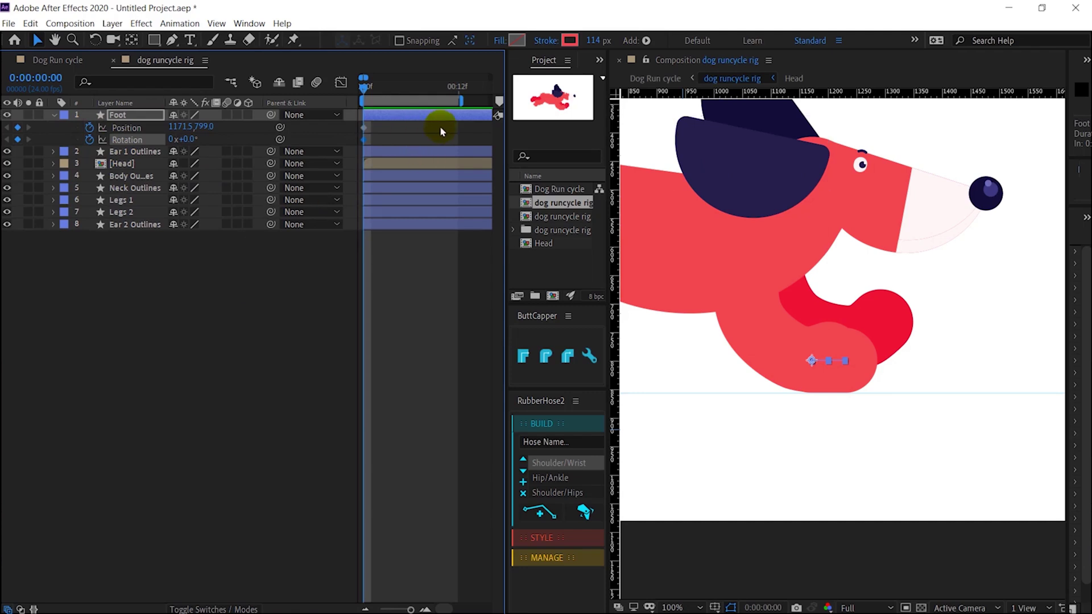
- Add Position and Rotation keyframes for the Foot layer 12 frames after the start
{"action": "left_click", "coordinate": [35, 77]}
{"action": "type", "text": "+"}
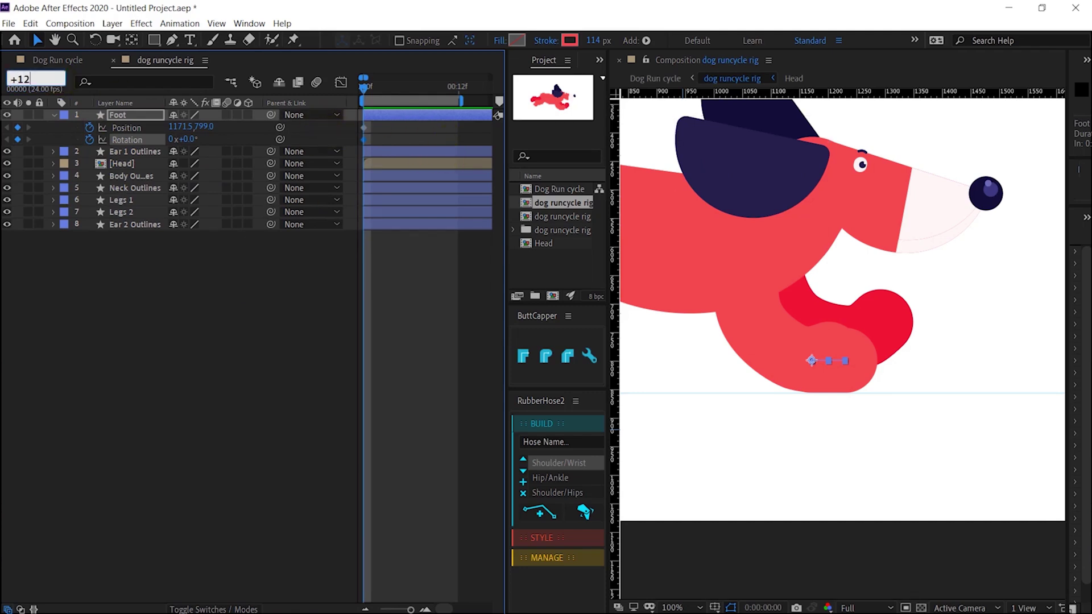
{"action": "type", "text": "12"}
{"action": "key", "text": "Return"}
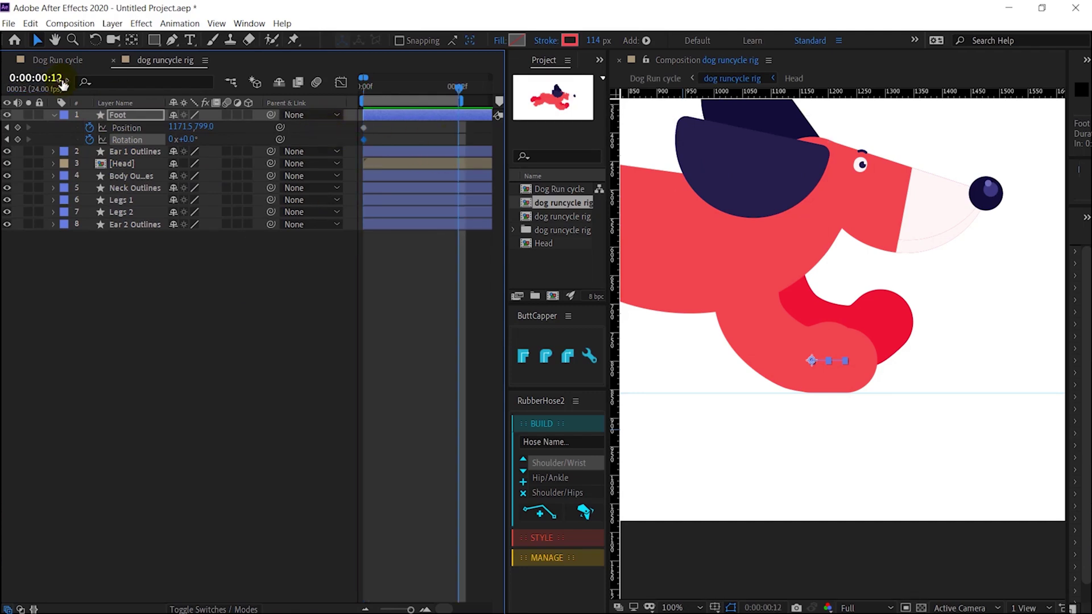
{"action": "left_click", "coordinate": [17, 128]}
{"action": "left_click", "coordinate": [18, 139]}
- Add matching Position and Rotation keyframes for the Foot layer at frame 6
{"action": "key", "text": "Home"}
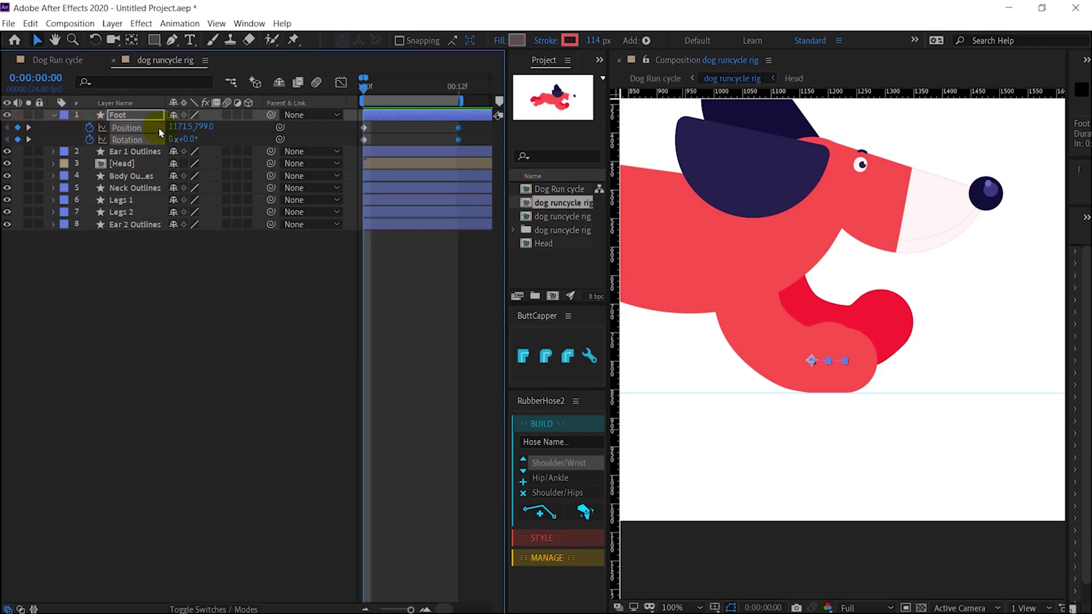
{"action": "left_click", "coordinate": [35, 78]}
{"action": "type", "text": "+6"}
{"action": "key", "text": "Return"}
{"action": "key", "text": "ctrl+v"}
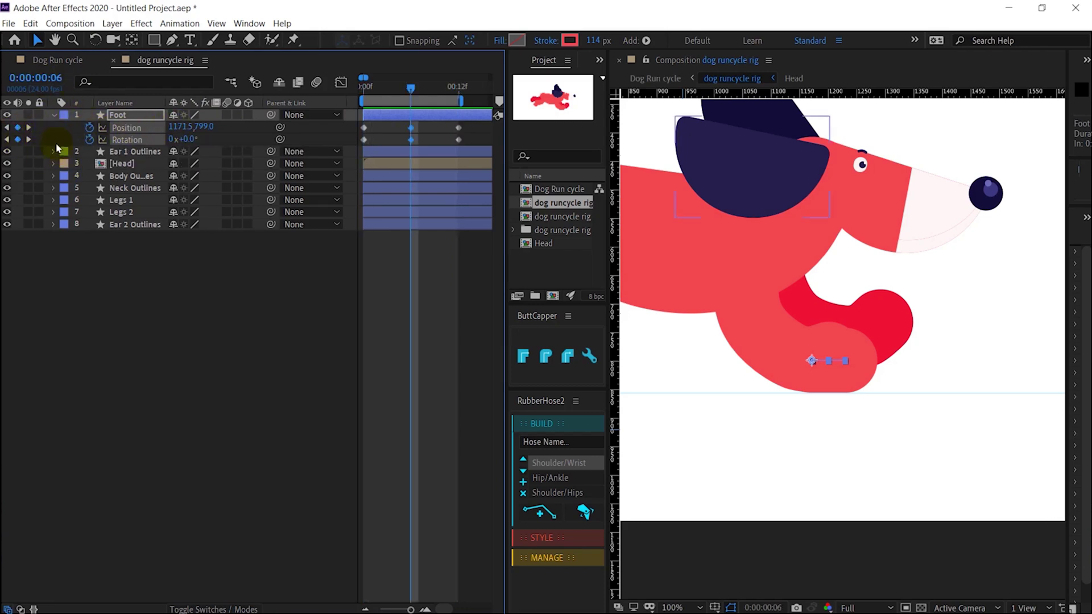
- Solo the Foot layer to isolate it in the composition view
{"action": "left_click", "coordinate": [29, 114]}
{"action": "scroll", "coordinate": [810, 330], "scroll_direction": "down", "scroll_amount": 2}
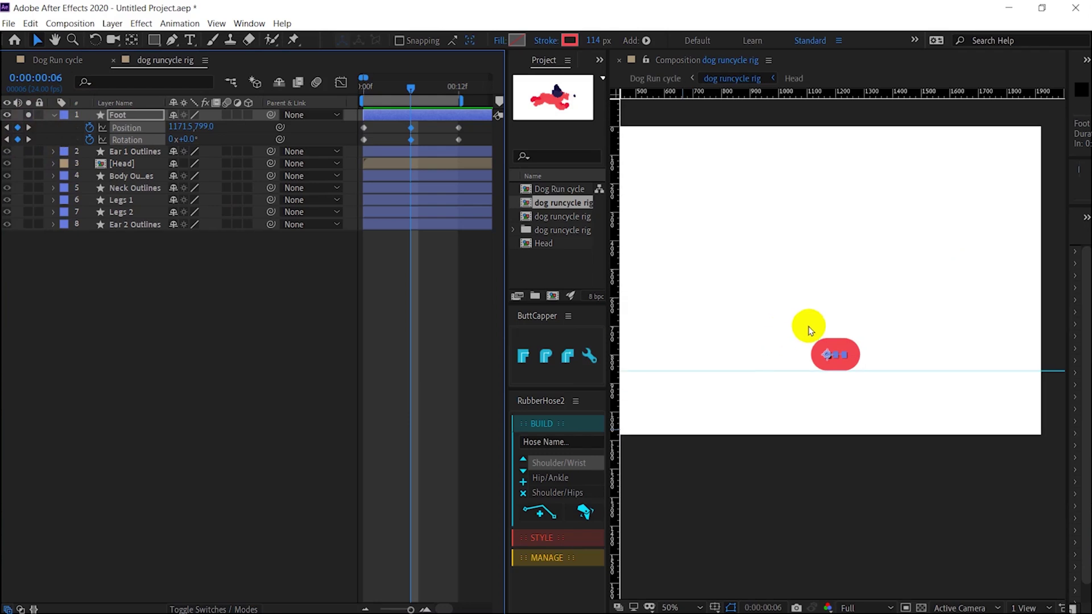
{"action": "scroll", "coordinate": [808, 326], "scroll_direction": "up", "scroll_amount": 2}
{"action": "left_click_drag", "start_coordinate": [812, 310], "coordinate": [830, 322]}
{"action": "left_click", "coordinate": [364, 128]}
{"action": "left_click_drag", "start_coordinate": [837, 368], "coordinate": [782, 370]}
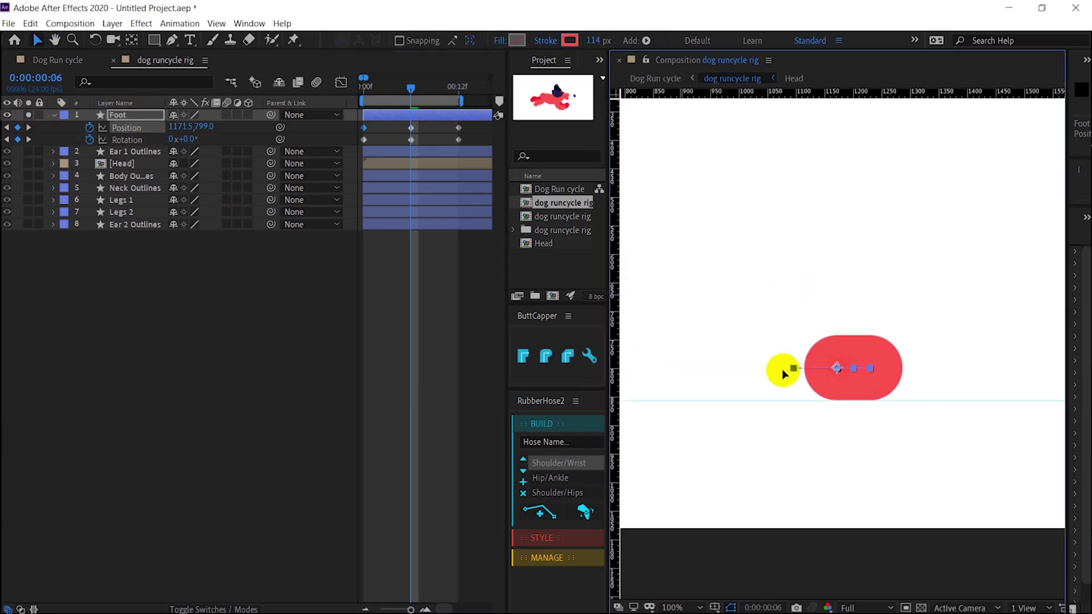
{"action": "left_click", "coordinate": [136, 119]}
{"action": "key", "text": "ctrl+z"}
{"action": "key", "text": "ctrl+z"}
- Move the Foot backward to X position 908.5 at frame 6
{"action": "key", "text": "Left"}
{"action": "key", "text": "Left"}
{"action": "key", "text": "Left"}
{"action": "key", "text": "Left"}
{"action": "key", "text": "Left"}
{"action": "key", "text": "Left"}
{"action": "key", "text": "Left"}
{"action": "key", "text": "Left"}
{"action": "key", "text": "Left"}
{"action": "key", "text": "Left"}
{"action": "key", "text": "Left"}
{"action": "key", "text": "Left"}
{"action": "key", "text": "Left"}
{"action": "key", "text": "Left"}
{"action": "key", "text": "Left"}
{"action": "key", "text": "Left"}
{"action": "key", "text": "Left"}
{"action": "key", "text": "Left"}
{"action": "key", "text": "Left"}
{"action": "key", "text": "Left"}
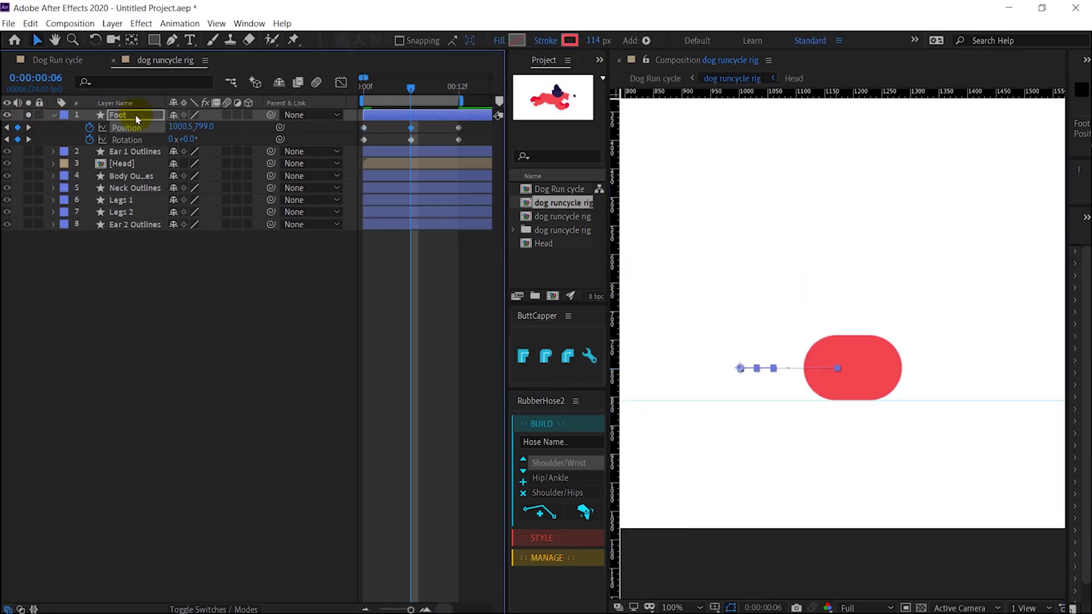
{"action": "key", "text": "Left"}
{"action": "key", "text": "Left"}
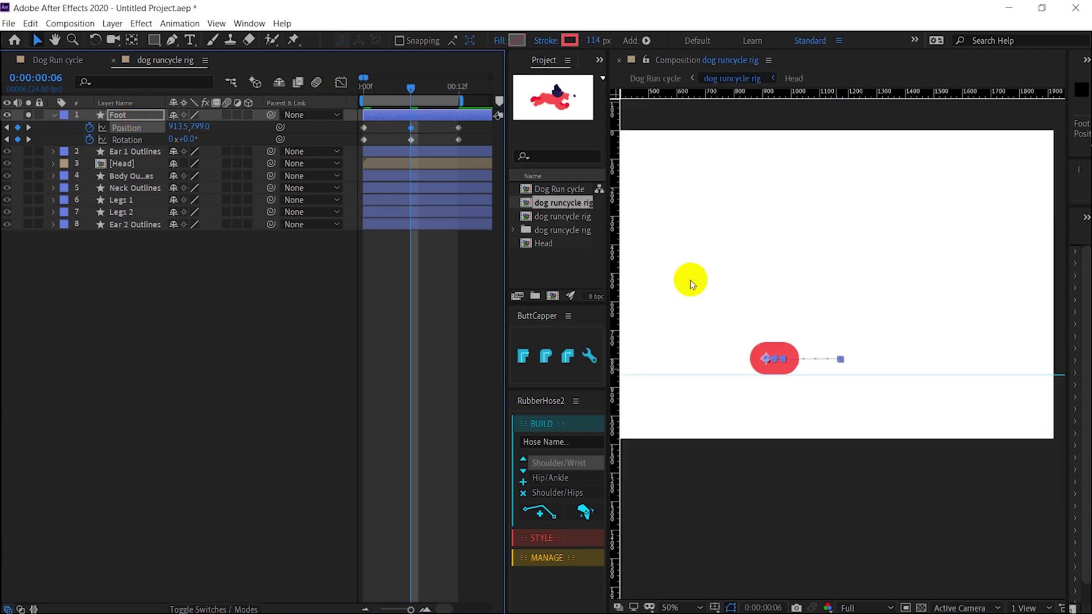
{"action": "key", "text": "shift+Left"}
{"action": "key", "text": "shift+Left"}
{"action": "key", "text": "shift+Left"}
{"action": "key", "text": "shift+Left"}
{"action": "key", "text": "shift+Left"}
{"action": "key", "text": "shift+Left"}
{"action": "key", "text": "shift+Left"}
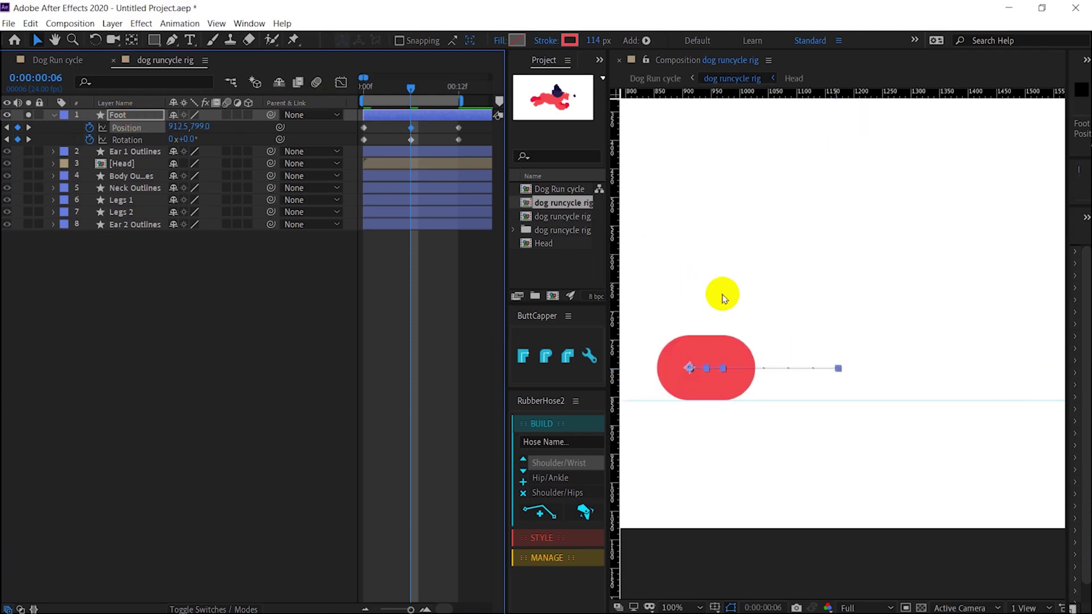
{"action": "key", "text": "Left"}
{"action": "key", "text": "Left"}
{"action": "key", "text": "Left"}
{"action": "key", "text": "Left"}
- Raise the Foot to Y position 668 at frame 6
{"action": "key", "text": "Up"}
{"action": "key", "text": "Up"}
{"action": "key", "text": "Up"}
{"action": "key", "text": "Up"}
{"action": "key", "text": "Up"}
{"action": "key", "text": "Up"}
{"action": "key", "text": "Up"}
{"action": "key", "text": "Up"}
{"action": "key", "text": "Up"}
{"action": "key", "text": "Up"}
{"action": "key", "text": "Up"}
{"action": "key", "text": "Up"}
{"action": "key", "text": "Up"}
{"action": "key", "text": "Up"}
{"action": "key", "text": "Up"}
{"action": "key", "text": "Up"}
{"action": "key", "text": "Up"}
{"action": "key", "text": "Up"}
{"action": "key", "text": "Up"}
{"action": "key", "text": "Up"}
{"action": "key", "text": "shift+Up"}
{"action": "key", "text": "shift+Up"}
{"action": "key", "text": "shift+Up"}
{"action": "key", "text": "shift+Up"}
{"action": "key", "text": "shift+Up"}
{"action": "key", "text": "shift+Up"}
{"action": "key", "text": "shift+Up"}
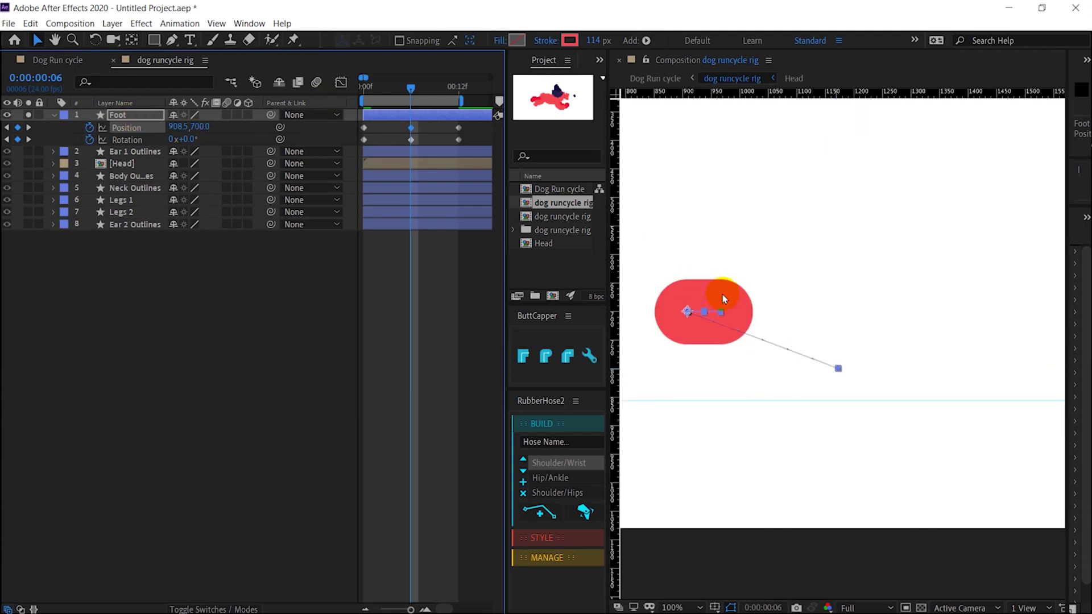
{"action": "key", "text": "Up"}
{"action": "key", "text": "Up"}
{"action": "key", "text": "shift+Up"}
{"action": "key", "text": "shift+Up"}
{"action": "key", "text": "shift+Up"}
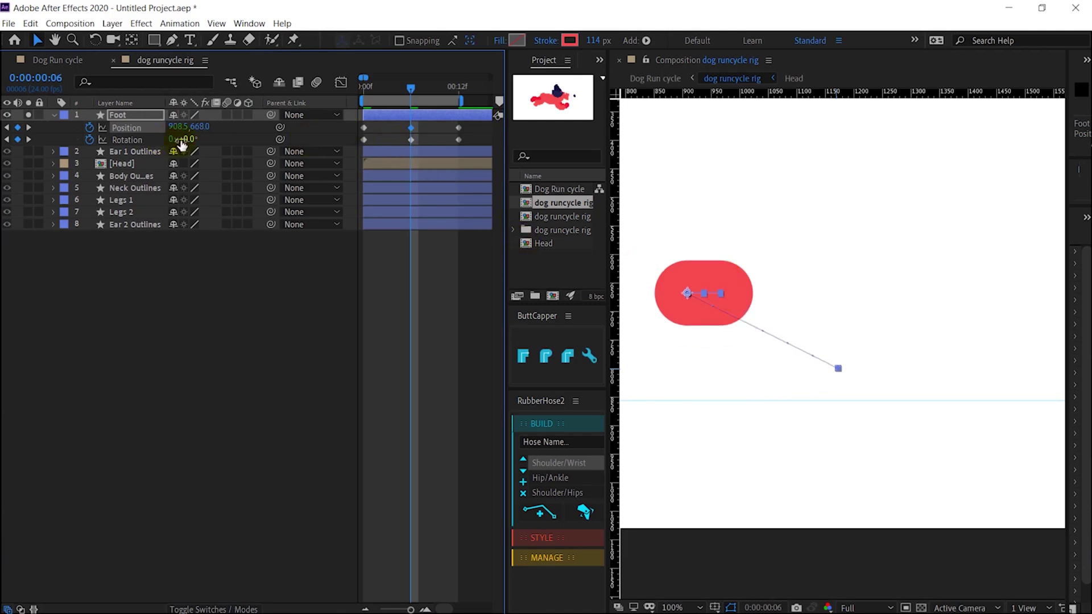
- Set the Foot's rotation to 80° at frame 6 and preview the motion
{"action": "left_click_drag", "start_coordinate": [182, 145], "coordinate": [264, 204]}
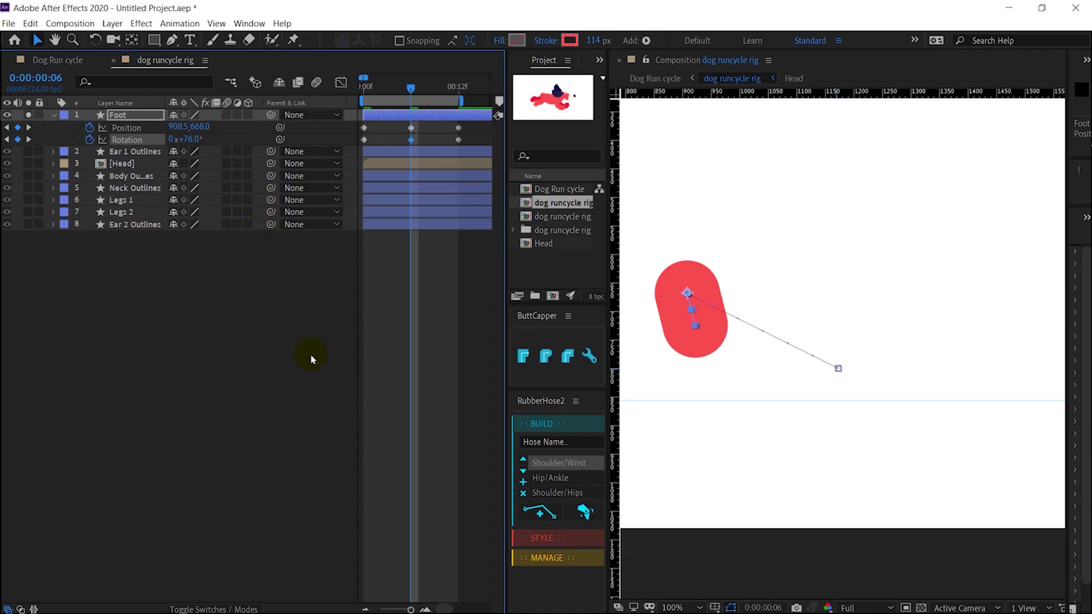
{"action": "left_click_drag", "start_coordinate": [177, 190], "coordinate": [380, 289]}
{"action": "key", "text": "space"}
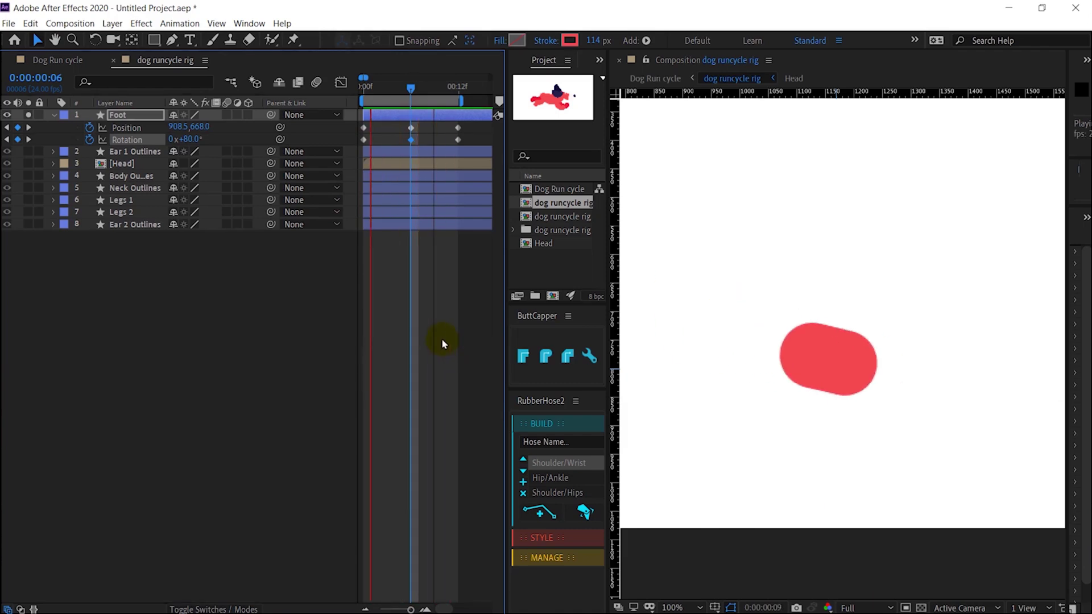
{"action": "scroll", "coordinate": [809, 340], "scroll_direction": "down", "scroll_amount": 2}
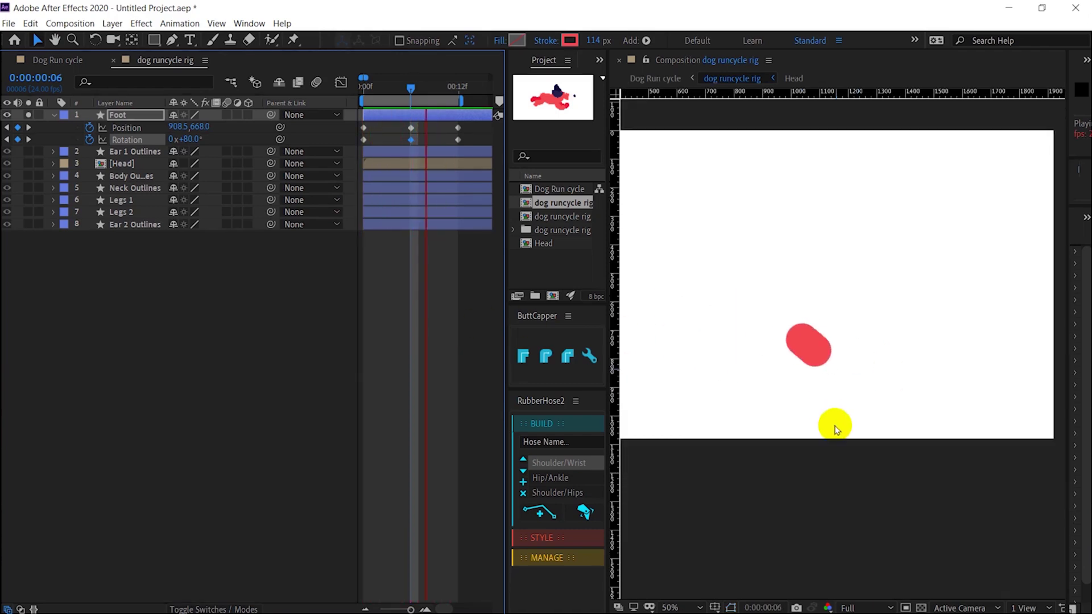
{"action": "left_click", "coordinate": [839, 370]}
{"action": "scroll", "coordinate": [840, 371], "scroll_direction": "up", "scroll_amount": 2}
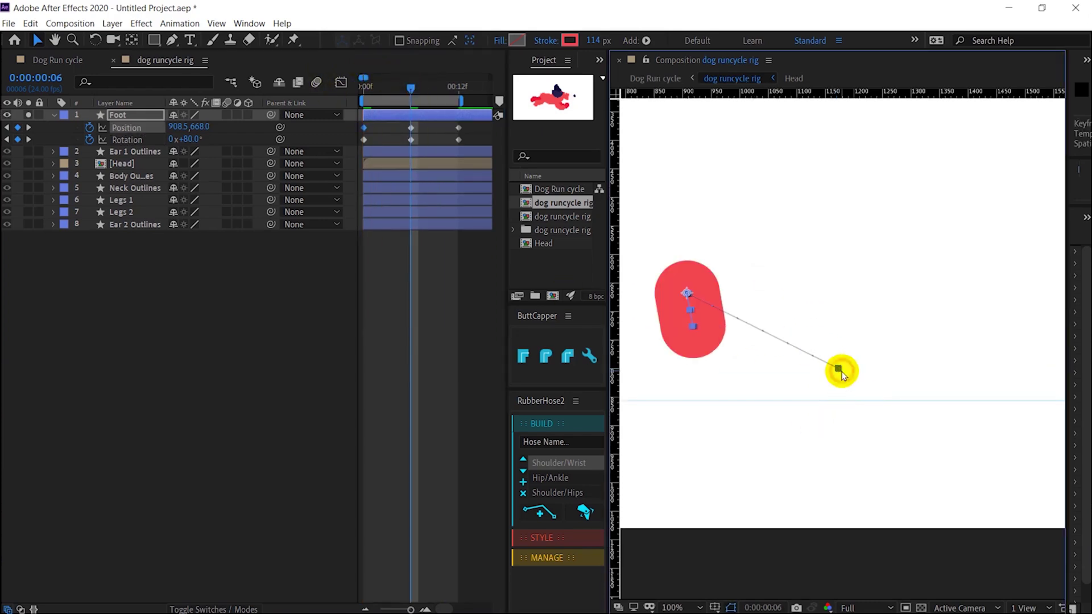
{"action": "left_click_drag", "start_coordinate": [839, 370], "coordinate": [688, 354]}
{"action": "key", "text": "ctrl+z"}
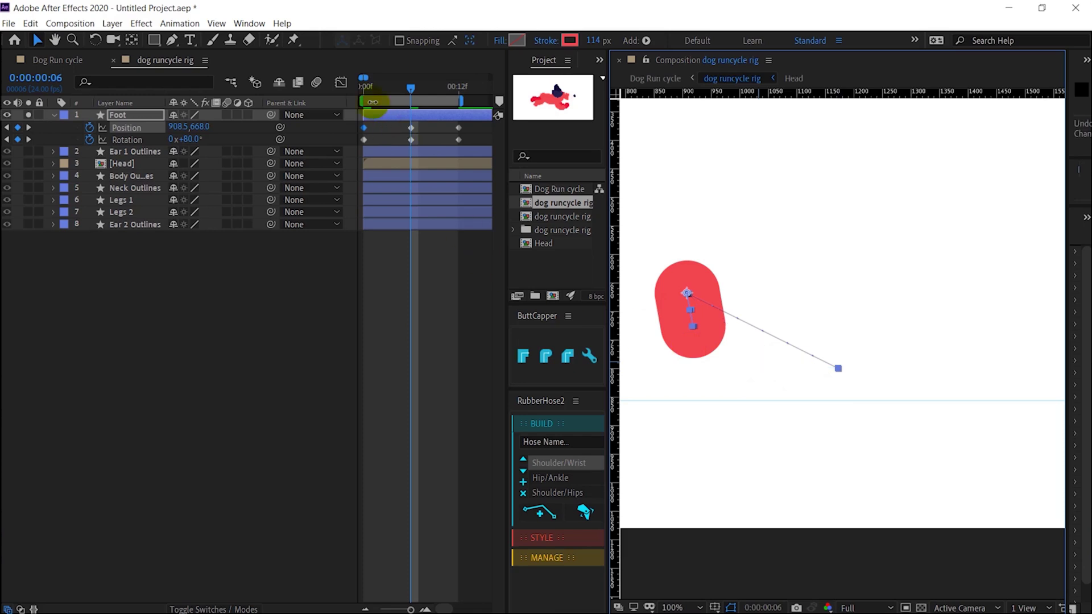
- Set the Foot's rotation to -25° at frame 12
{"action": "left_click_drag", "start_coordinate": [377, 91], "coordinate": [342, 94]}
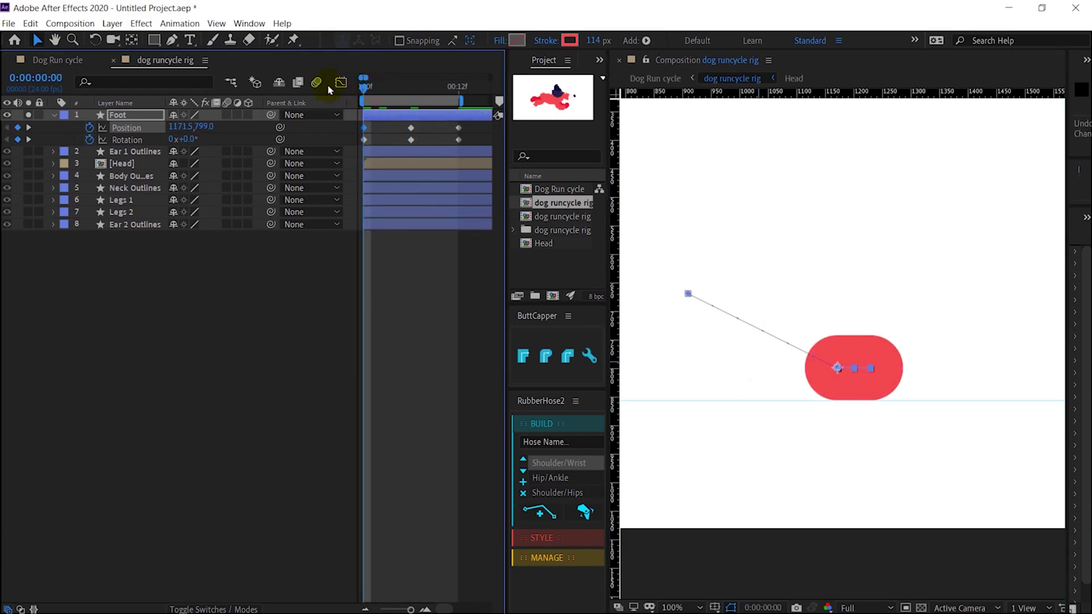
{"action": "key", "text": "Page_Down"}
{"action": "key", "text": "Page_Down"}
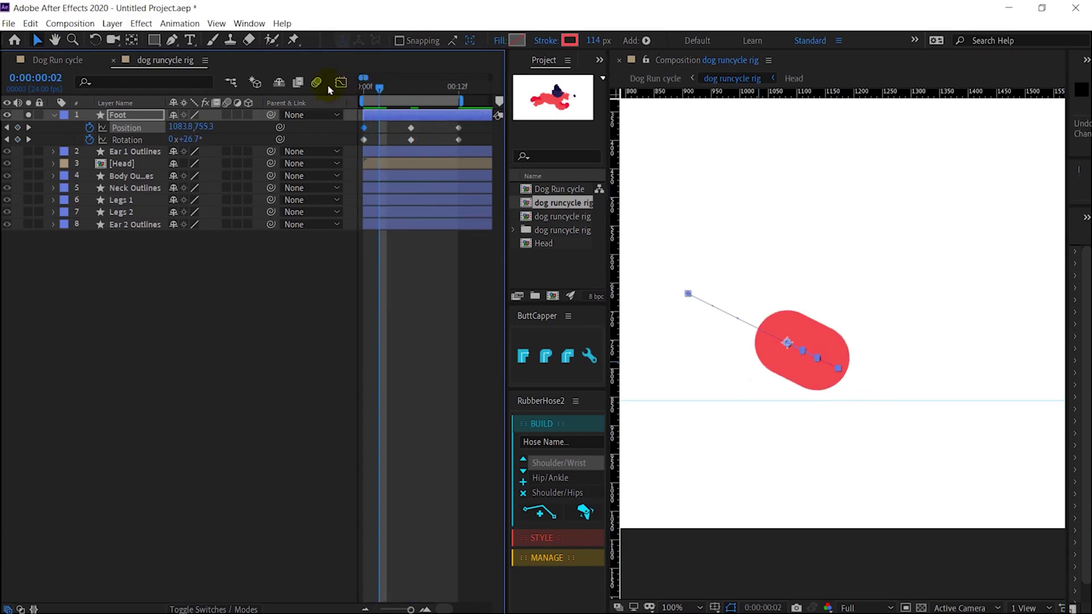
{"action": "left_click_drag", "start_coordinate": [371, 90], "coordinate": [460, 145]}
{"action": "left_click_drag", "start_coordinate": [196, 140], "coordinate": [187, 143]}
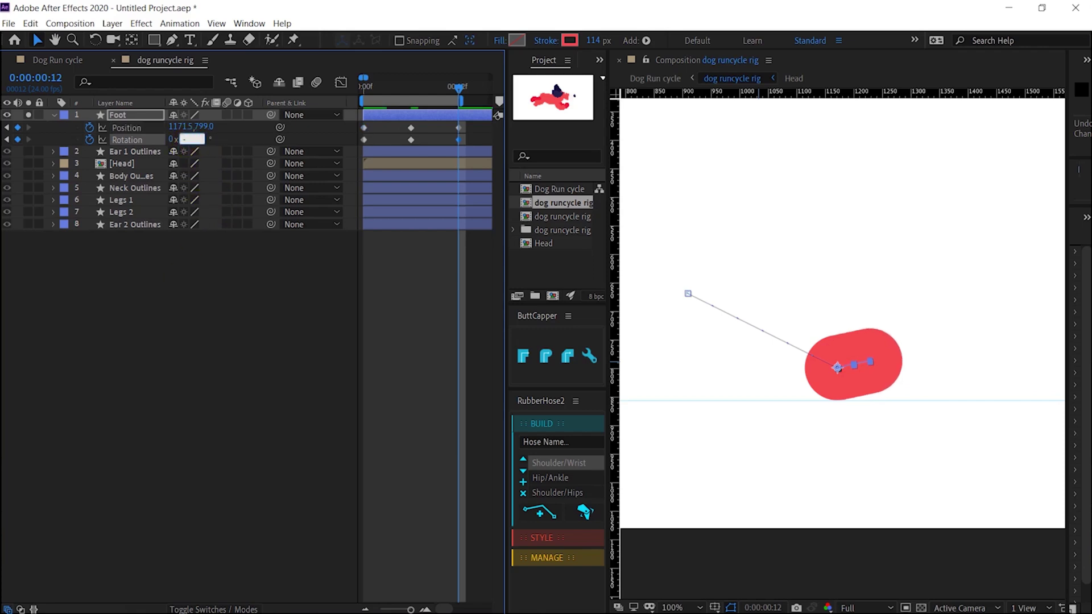
{"action": "key", "text": "Return"}
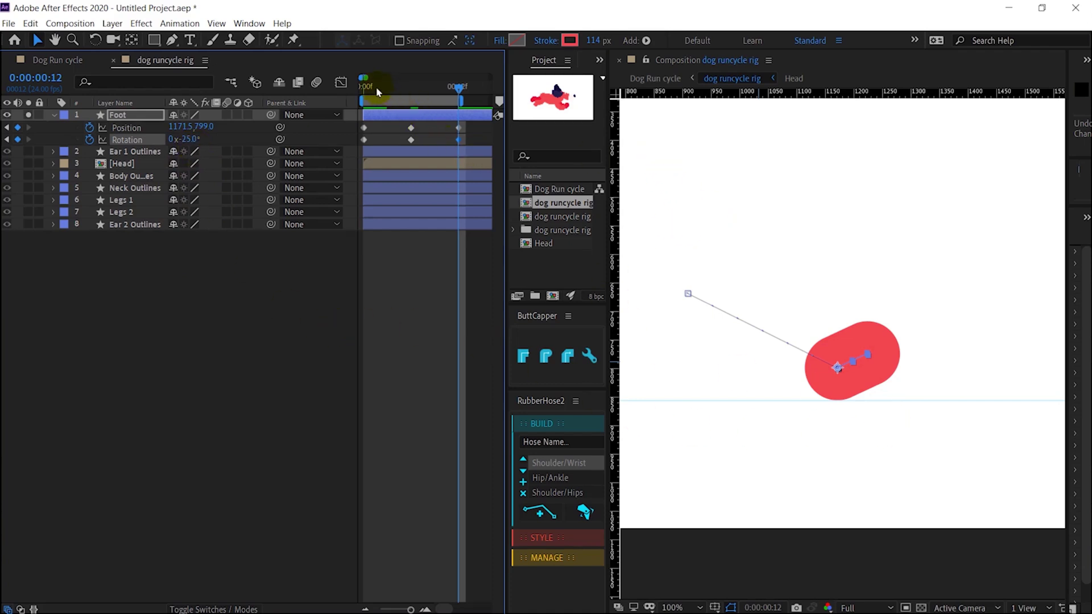
- Copy the Foot's Position and Rotation keyframes from frame 12 to frame 0
{"action": "left_click_drag", "start_coordinate": [376, 91], "coordinate": [341, 85]}
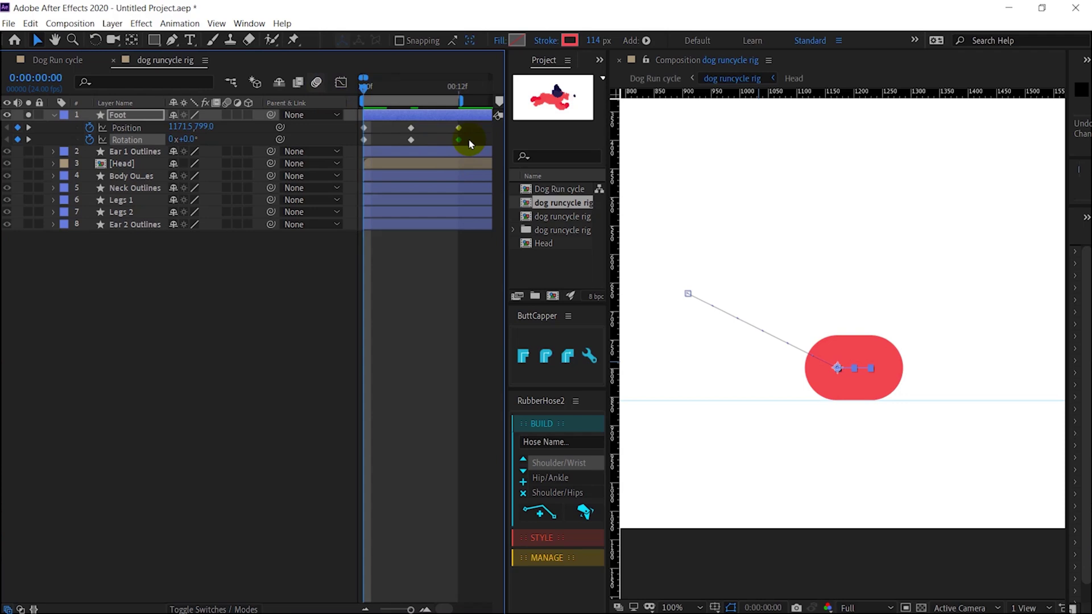
{"action": "left_click", "coordinate": [459, 140]}
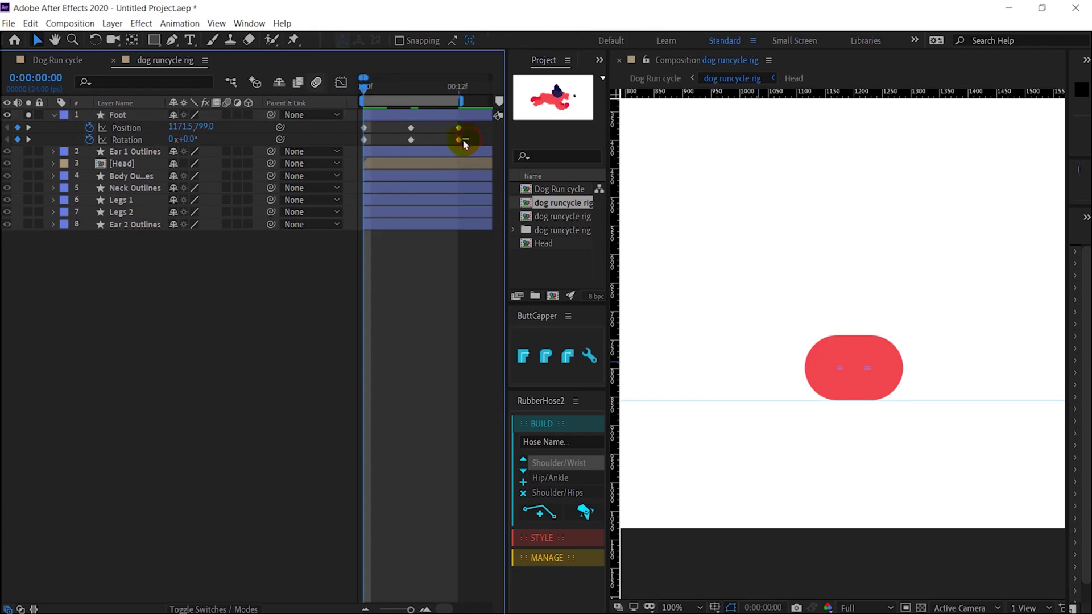
{"action": "key", "text": "ctrl+c"}
{"action": "key", "text": "ctrl+v"}
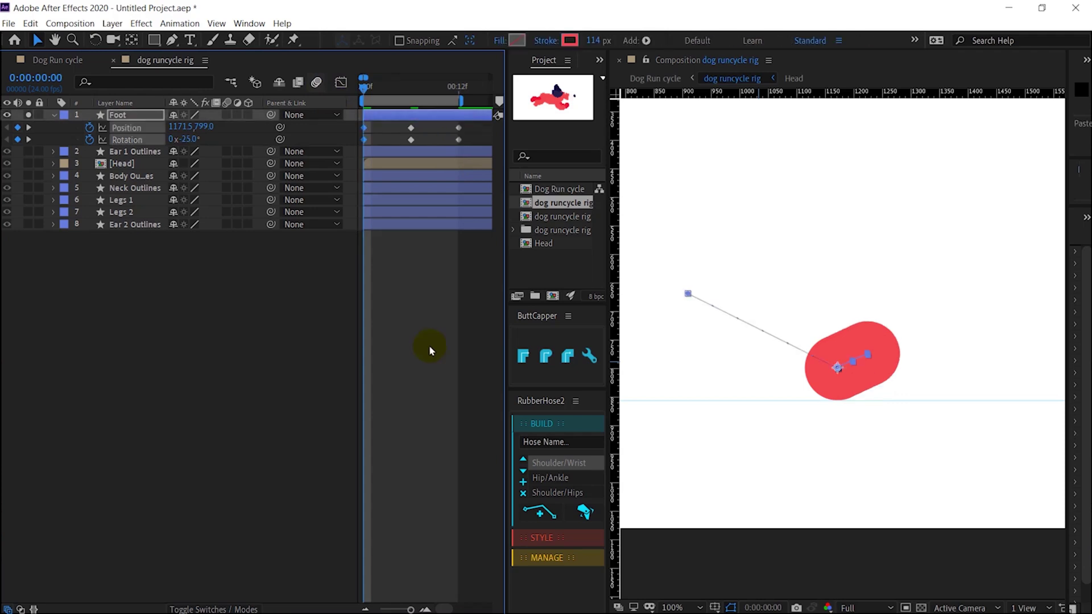
- Set the Foot's rotation to 0° at frame 1 and preview the animation
{"action": "key", "text": "Page_Down"}
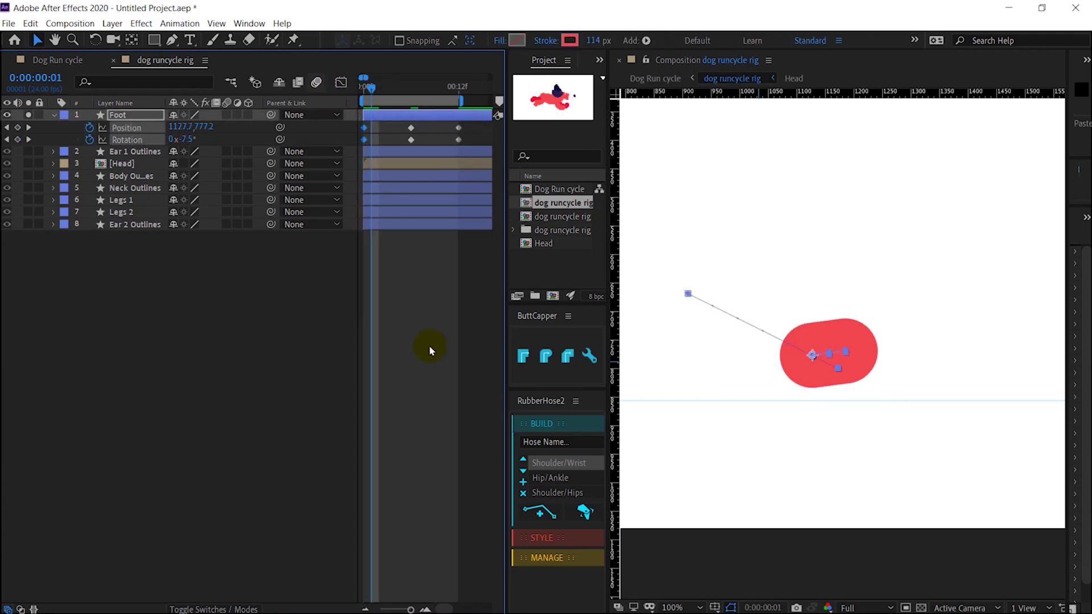
{"action": "left_click", "coordinate": [188, 140]}
{"action": "type", "text": "0x"}
{"action": "key", "text": "Return"}
{"action": "key", "text": "space"}
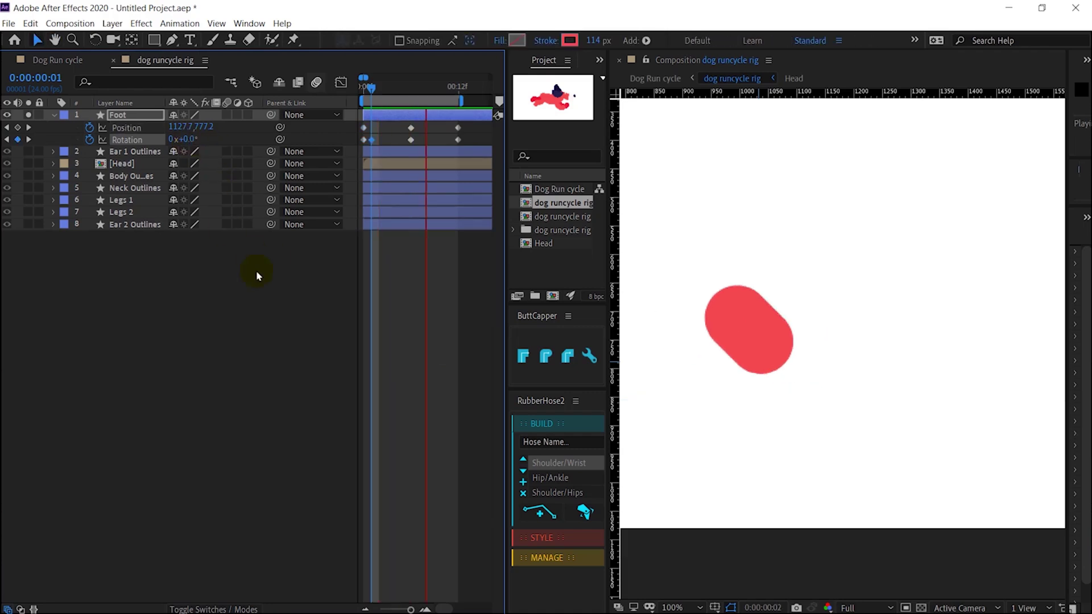
- Set the Foot's rotation to -30° at frames 12 and 0 and preview the animation
{"action": "left_click", "coordinate": [458, 86]}
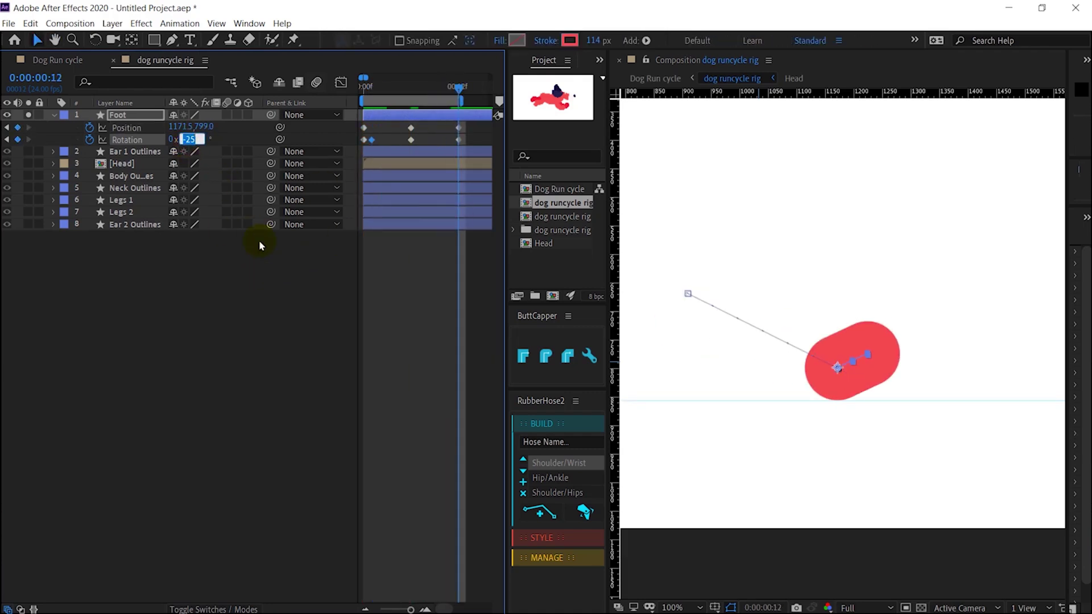
{"action": "type", "text": "-30"}
{"action": "key", "text": "Return"}
{"action": "left_click", "coordinate": [366, 84]}
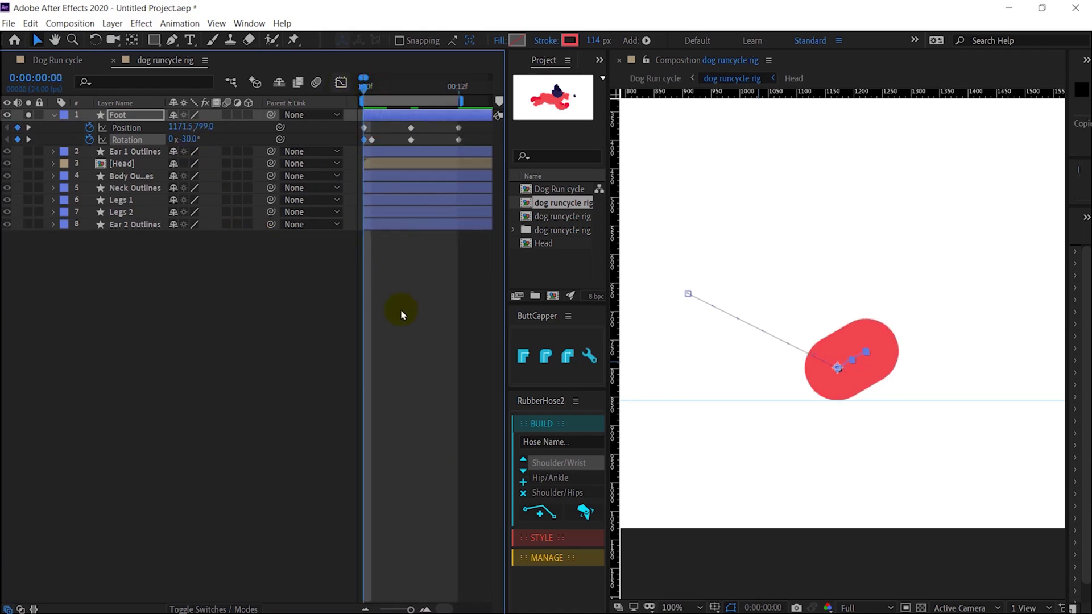
{"action": "key", "text": "space"}
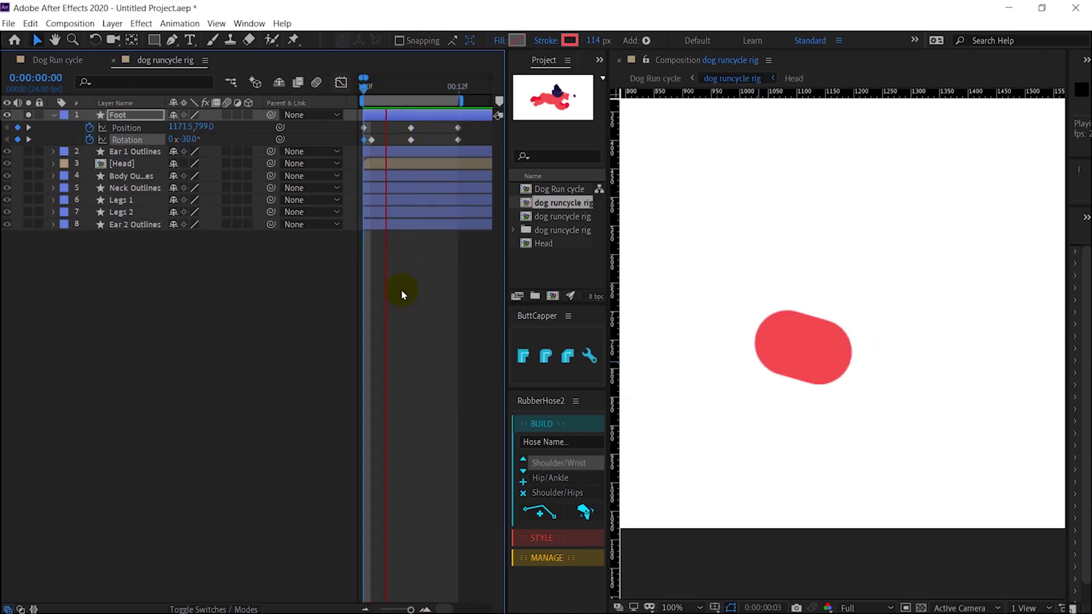
{"action": "scroll", "coordinate": [900, 280], "scroll_direction": "down", "scroll_amount": 1}
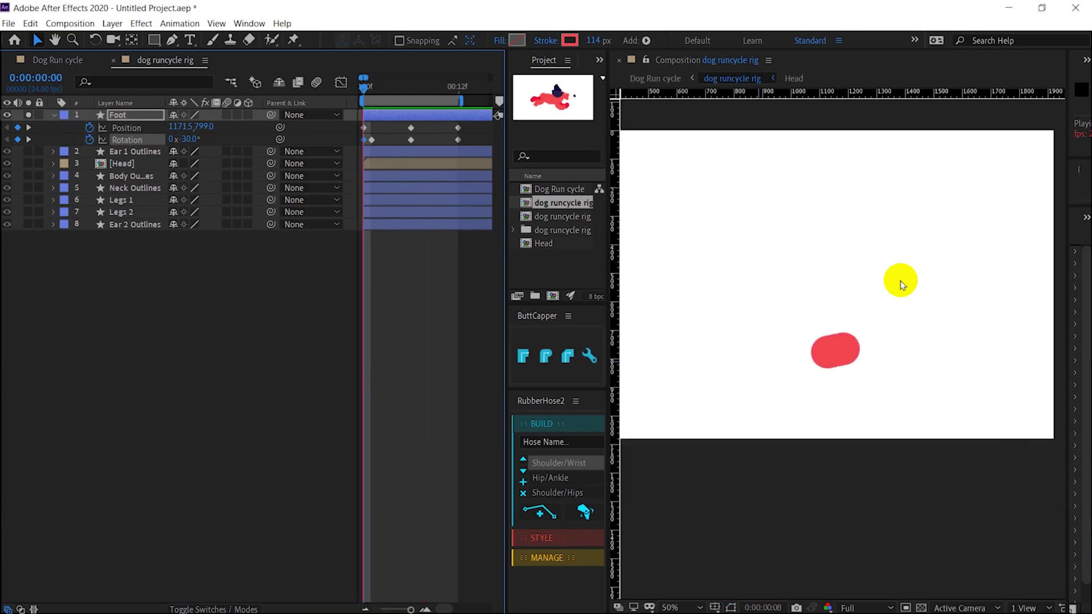
- Add a Position keyframe for the Foot at frame 1
{"action": "left_click", "coordinate": [369, 86]}
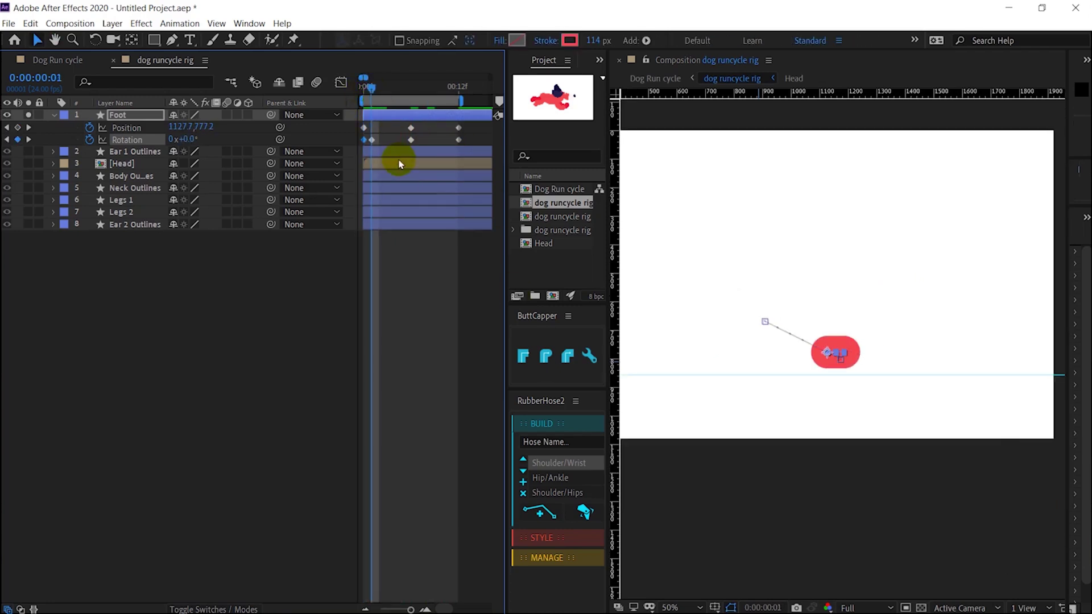
{"action": "key", "text": "period"}
{"action": "key", "text": "period"}
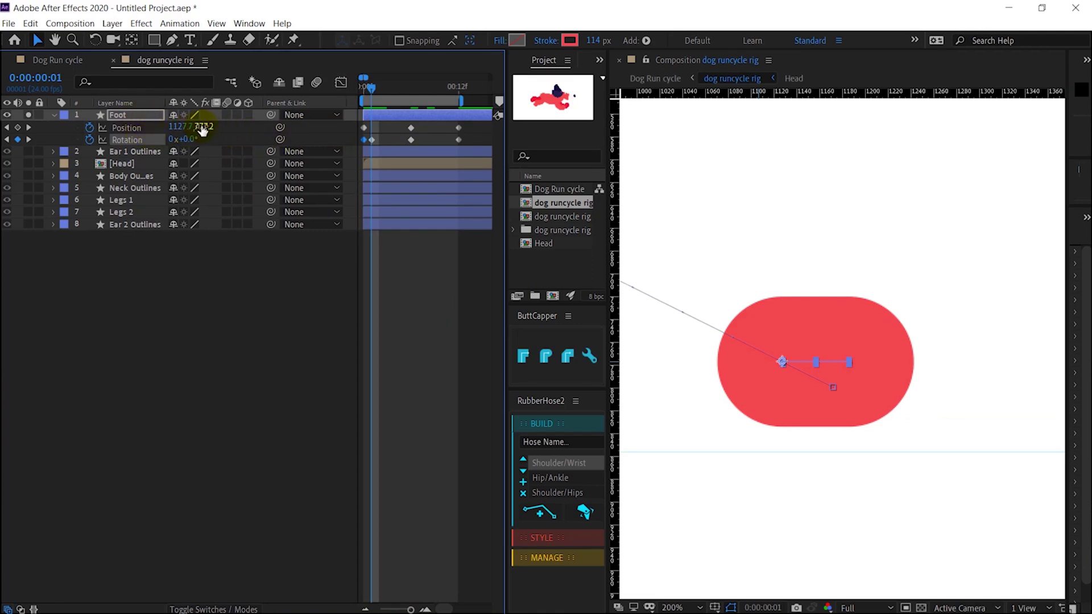
{"action": "key", "text": "alt+shift+p"}
- Match the Foot's Y position at frame 1 to frame 0 by setting it to 799, and preview the loop
{"action": "left_click", "coordinate": [363, 88]}
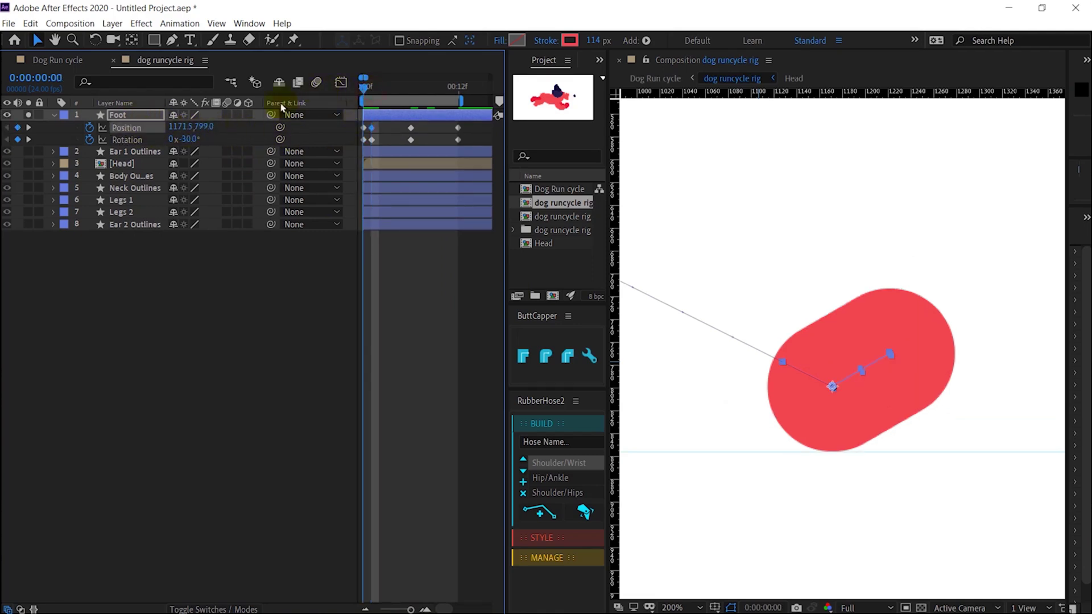
{"action": "left_click", "coordinate": [205, 126]}
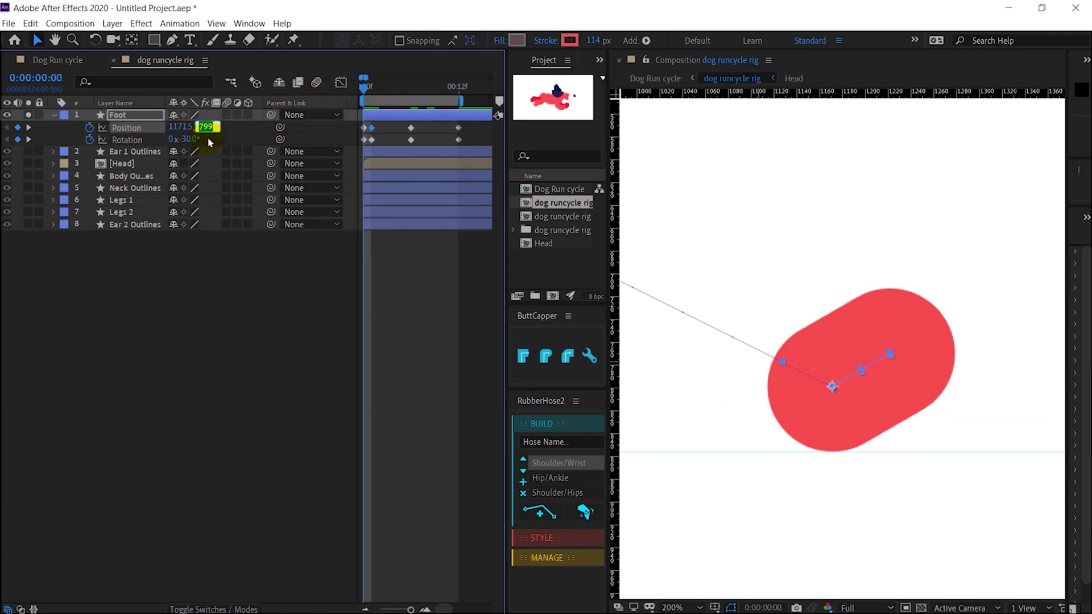
{"action": "type", "text": "k"}
{"action": "left_click", "coordinate": [312, 347]}
{"action": "key", "text": "ctrl+z"}
{"action": "key", "text": "k"}
{"action": "left_click", "coordinate": [208, 126]}
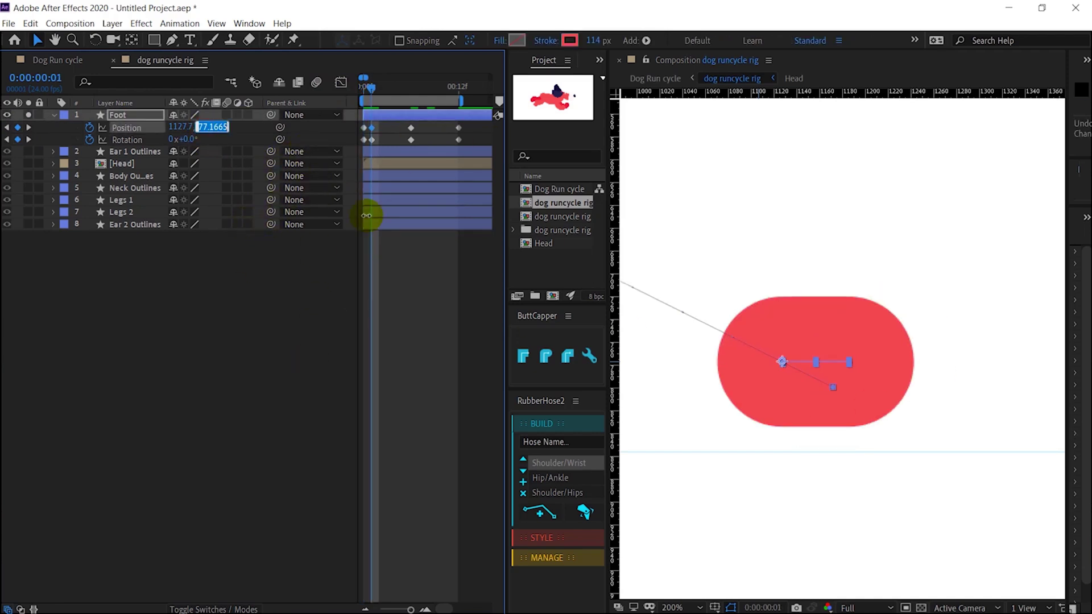
{"action": "type", "text": "799"}
{"action": "left_click", "coordinate": [398, 360]}
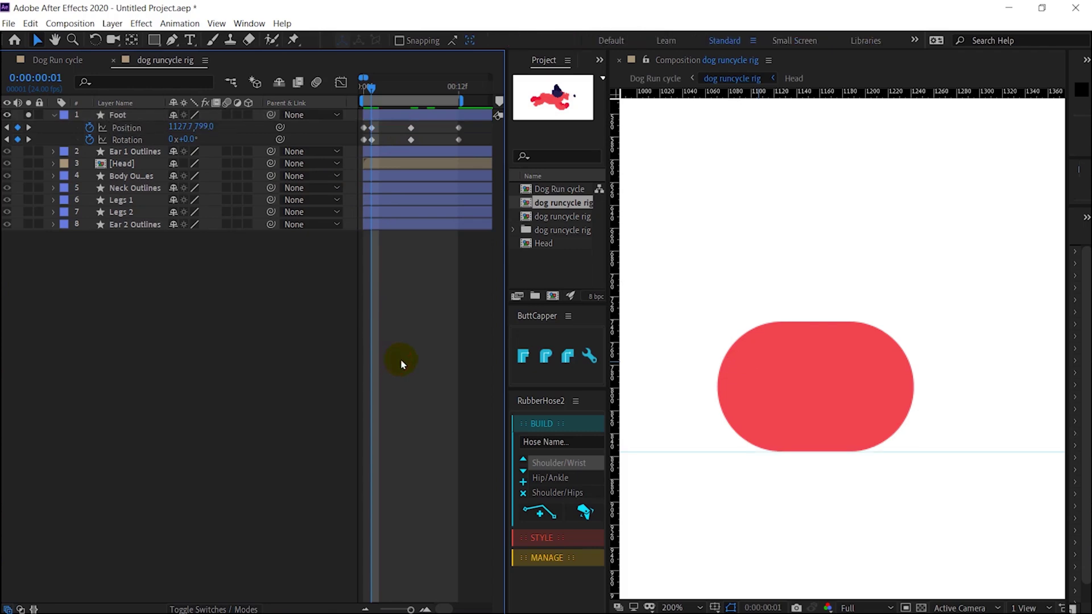
{"action": "key", "text": "j"}
{"action": "scroll", "coordinate": [770, 281], "scroll_direction": "down", "scroll_amount": 1}
{"action": "key", "text": "space"}
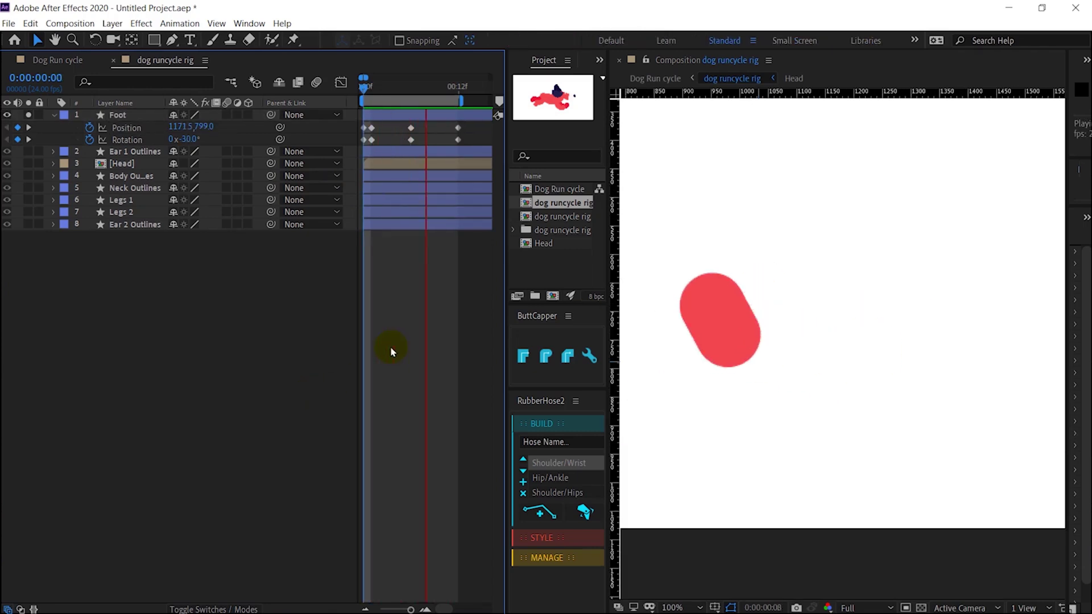
{"action": "key", "text": "space"}
- Curve the Foot's motion path using the Bezier handles of the frame 1 and frame 6 Position keyframes, and preview the motion
{"action": "left_click", "coordinate": [371, 89]}
{"action": "scroll", "coordinate": [787, 387], "scroll_direction": "up", "scroll_amount": 1}
{"action": "left_click", "coordinate": [787, 388]}
{"action": "left_click_drag", "start_coordinate": [787, 387], "coordinate": [910, 379]}
{"action": "left_click_drag", "start_coordinate": [907, 380], "coordinate": [841, 383]}
{"action": "left_click_drag", "start_coordinate": [656, 231], "coordinate": [759, 333]}
{"action": "left_click_drag", "start_coordinate": [798, 236], "coordinate": [699, 244]}
{"action": "left_click_drag", "start_coordinate": [884, 388], "coordinate": [938, 388]}
{"action": "left_click_drag", "start_coordinate": [707, 352], "coordinate": [687, 352]}
{"action": "left_click_drag", "start_coordinate": [747, 248], "coordinate": [754, 250]}
{"action": "key", "text": "comma"}
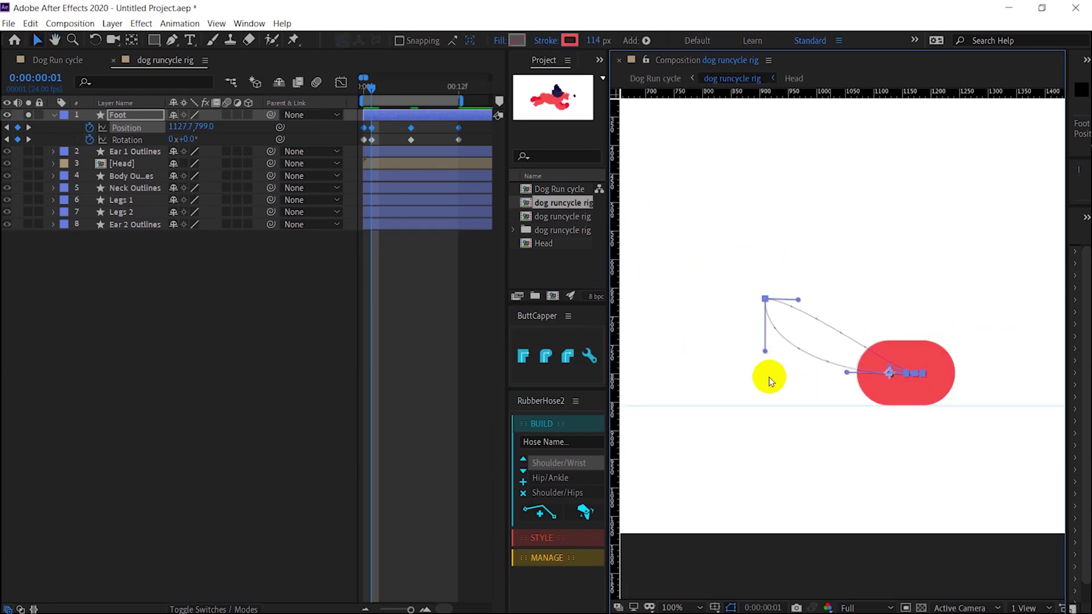
{"action": "left_click", "coordinate": [414, 298]}
{"action": "key", "text": "space"}
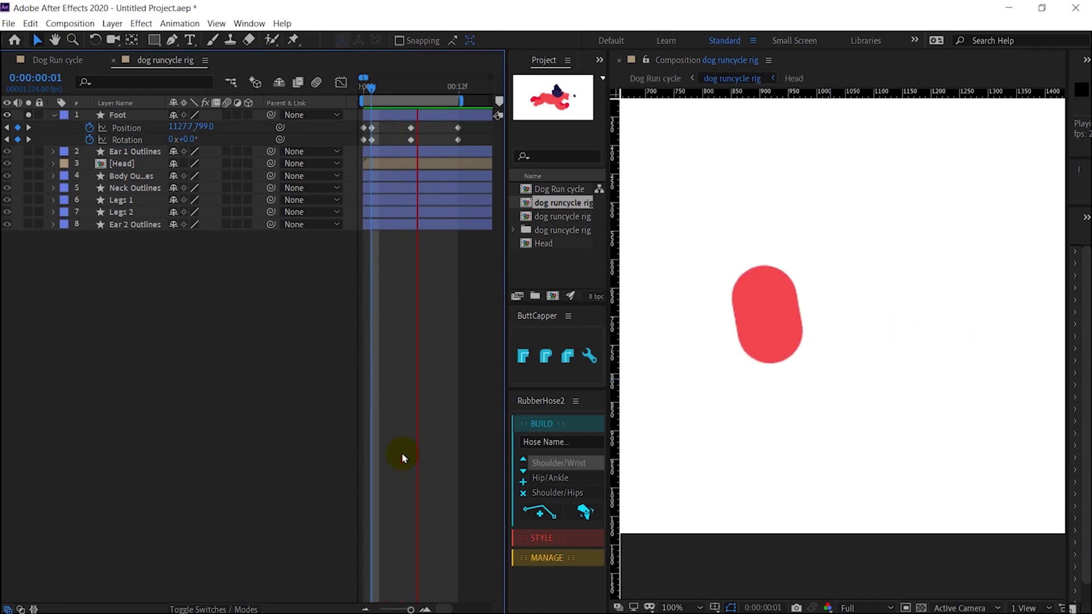
- Move the Foot's Position and Rotation keyframes from frame 1 to frame 2 and preview the landing
{"action": "left_click", "coordinate": [407, 115]}
{"action": "left_click_drag", "start_coordinate": [374, 89], "coordinate": [380, 142]}
{"action": "key", "text": "Page_Up"}
{"action": "key", "text": "Page_Down"}
{"action": "left_click_drag", "start_coordinate": [371, 88], "coordinate": [345, 89]}
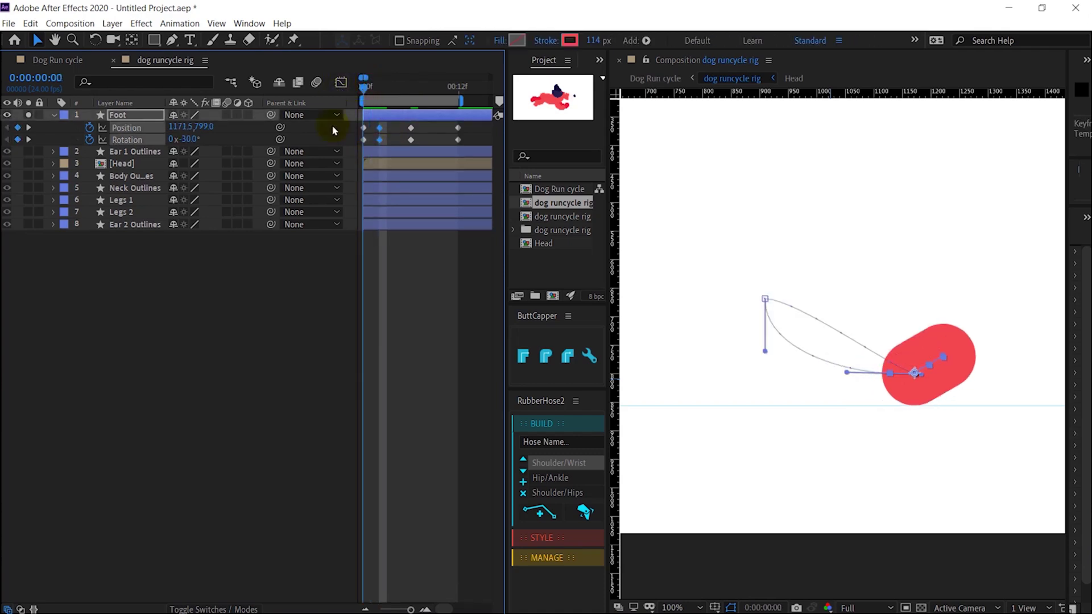
{"action": "key", "text": "space"}
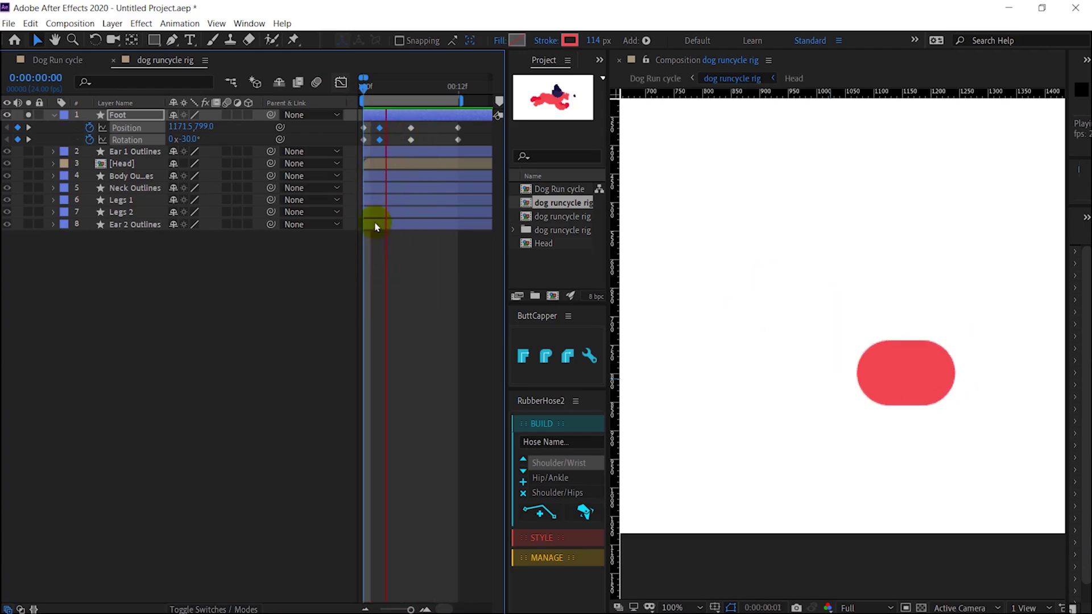
{"action": "left_click", "coordinate": [369, 88]}
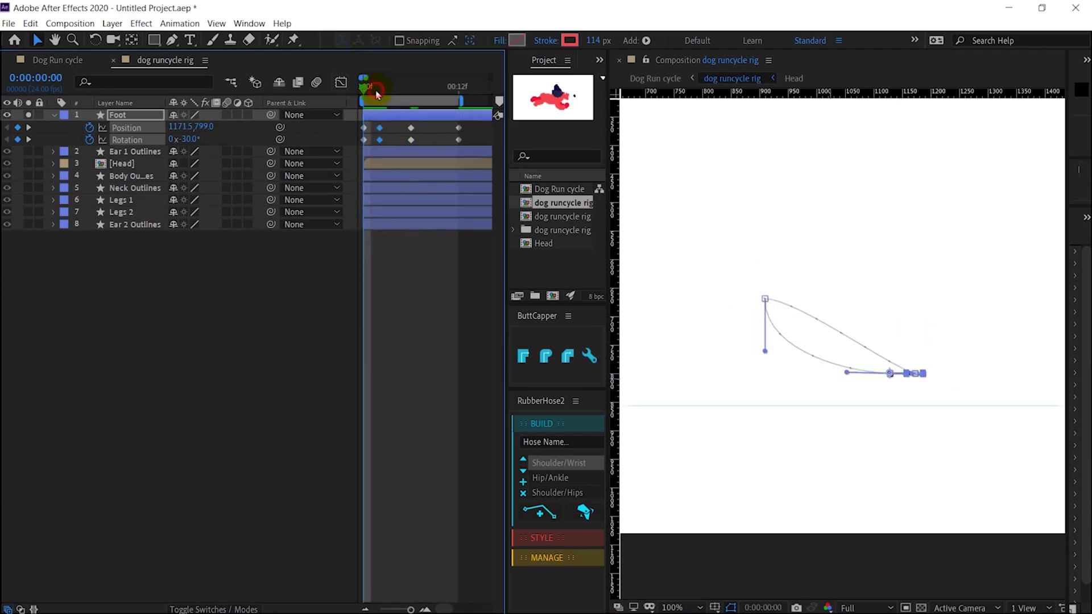
{"action": "left_click_drag", "start_coordinate": [376, 92], "coordinate": [364, 90]}
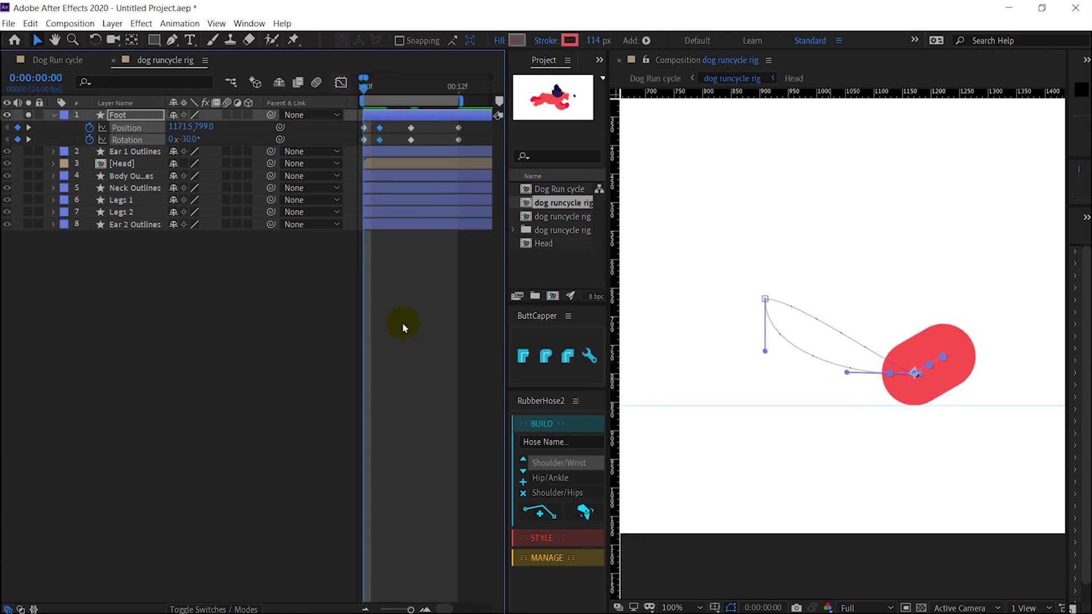
- Shorten the vertical motion path handle of the Foot's frame 6 Position keyframe
{"action": "left_click_drag", "start_coordinate": [365, 90], "coordinate": [387, 90]}
{"action": "scroll", "coordinate": [886, 412], "scroll_direction": "up", "scroll_amount": 1}
{"action": "left_click", "coordinate": [886, 411]}
{"action": "key", "text": "Page_Up"}
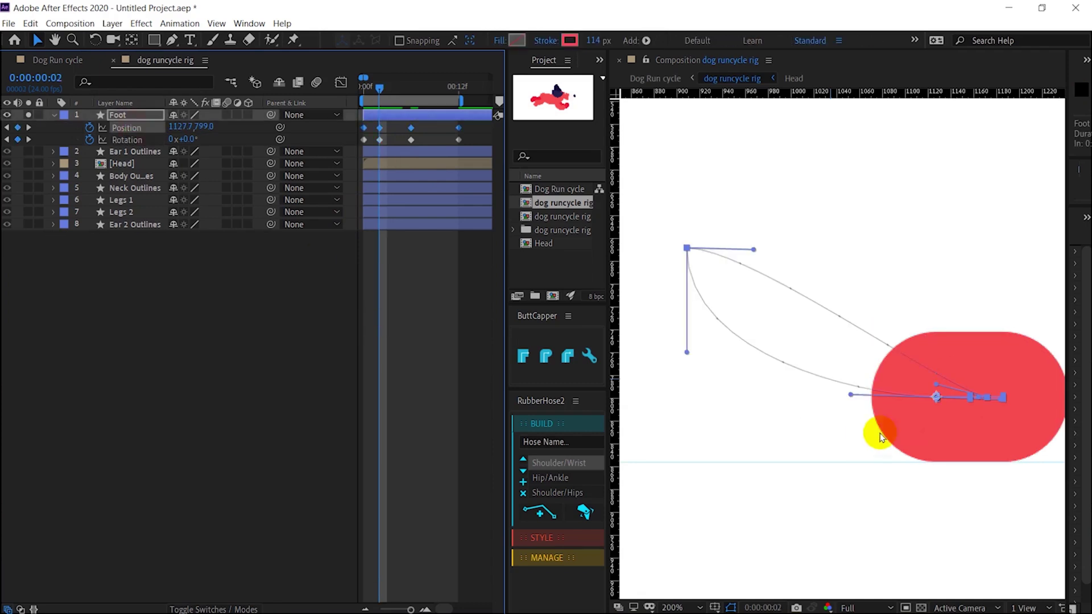
{"action": "left_click_drag", "start_coordinate": [687, 353], "coordinate": [686, 309]}
- Step through the frames around the ground contact and adjust the Foot's rotation with a keyframe at frame 3
{"action": "key", "text": "Page_Up"}
{"action": "key", "text": "Page_Up"}
{"action": "key", "text": "Page_Down"}
{"action": "key", "text": "Page_Down"}
{"action": "key", "text": "Page_Down"}
{"action": "key", "text": "Page_Down"}
{"action": "key", "text": "Page_Up"}
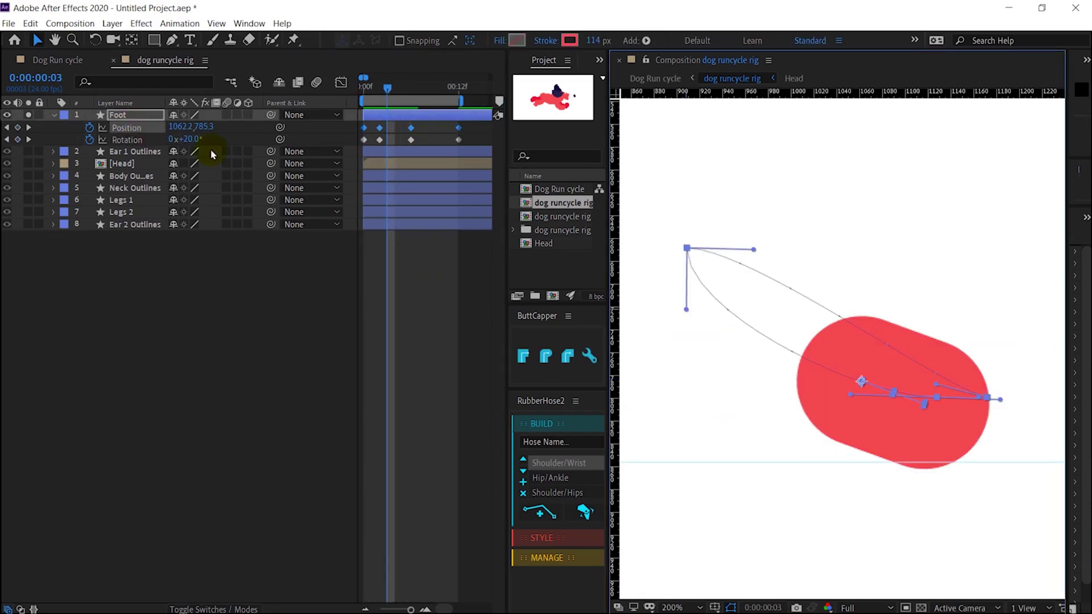
{"action": "left_click", "coordinate": [349, 285]}
- Move the Foot backward to X position 895 at frame 5
{"action": "left_click", "coordinate": [403, 90]}
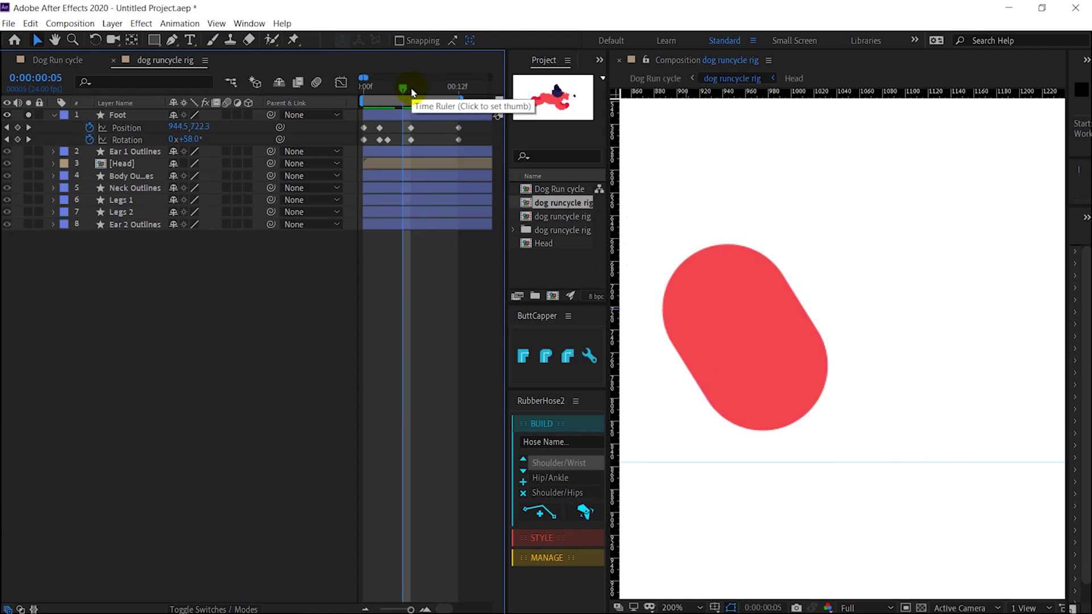
{"action": "left_click", "coordinate": [134, 121]}
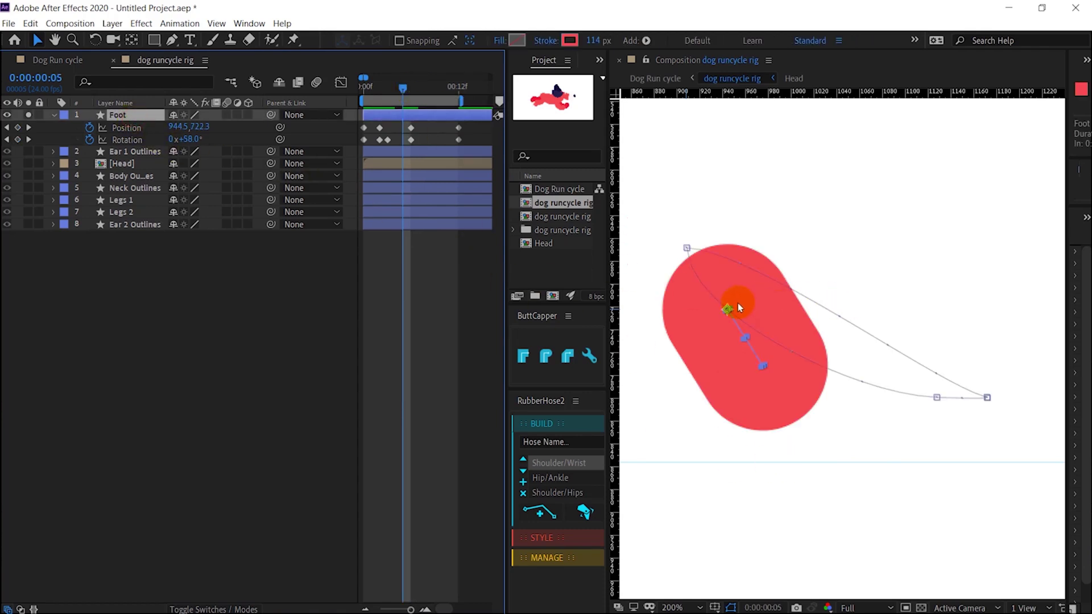
{"action": "key", "text": "shift+Left"}
{"action": "key", "text": "shift+Left"}
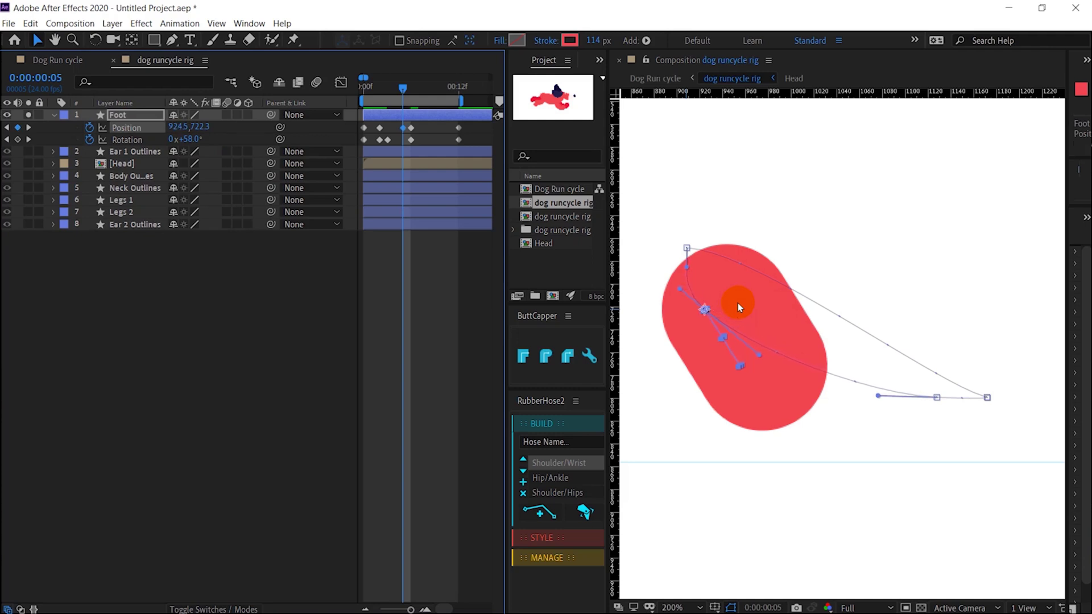
{"action": "key", "text": "Left"}
{"action": "key", "text": "Left"}
{"action": "key", "text": "Left"}
{"action": "key", "text": "Left"}
{"action": "key", "text": "Left"}
{"action": "key", "text": "Left"}
{"action": "key", "text": "Left"}
{"action": "key", "text": "Left"}
{"action": "key", "text": "Left"}
{"action": "key", "text": "Left"}
{"action": "key", "text": "Left"}
{"action": "key", "text": "Left"}
{"action": "key", "text": "Left"}
{"action": "key", "text": "Left"}
{"action": "key", "text": "Left"}
{"action": "key", "text": "Left"}
{"action": "key", "text": "Left"}
{"action": "key", "text": "Left"}
{"action": "key", "text": "Left"}
{"action": "key", "text": "Left"}
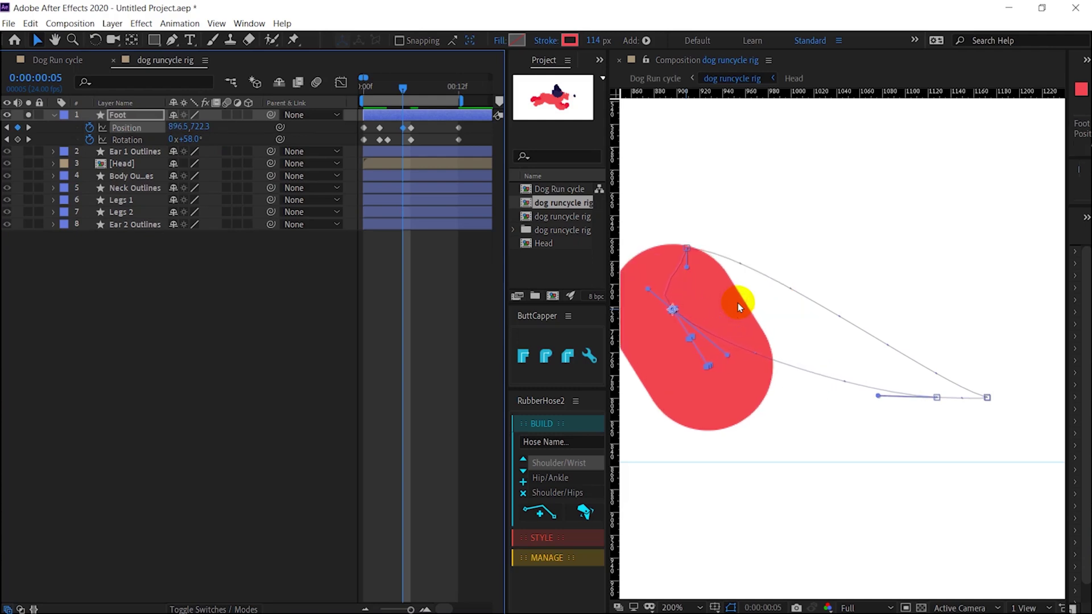
{"action": "key", "text": "Left"}
{"action": "key", "text": "Left"}
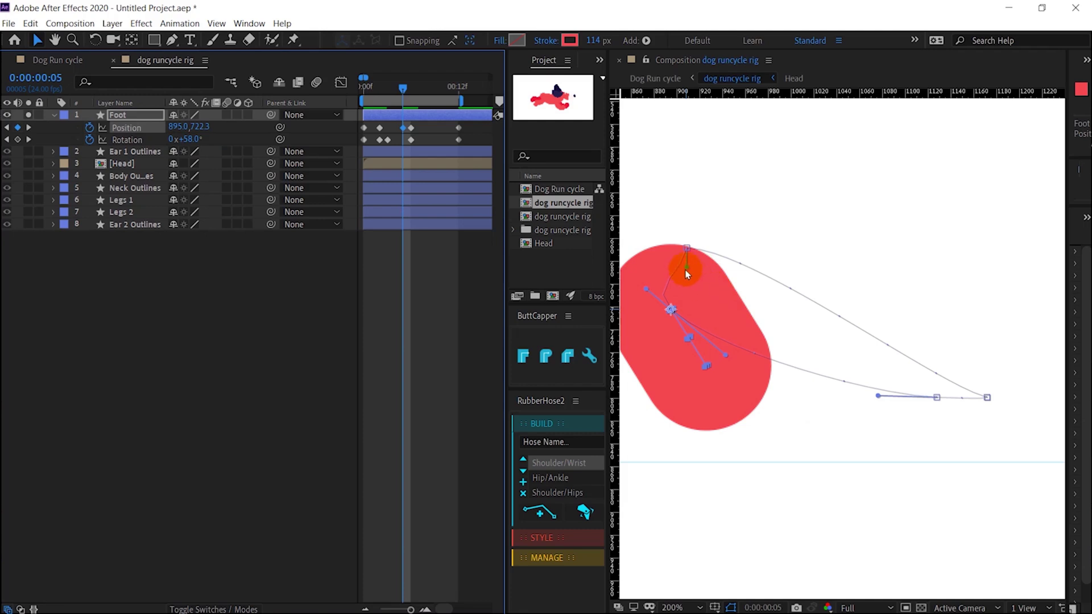
- Smooth the Foot's motion path by reshaping the Bezier handles around frames 5 and 6, and preview the animation
{"action": "left_click_drag", "start_coordinate": [686, 268], "coordinate": [671, 260]}
{"action": "mouse_move", "coordinate": [725, 355]}
{"action": "left_mouse_down"}
{"action": "mouse_move", "coordinate": [701, 367]}
{"action": "mouse_move", "coordinate": [696, 352]}
{"action": "mouse_move", "coordinate": [715, 366]}
{"action": "left_mouse_up"}
{"action": "scroll", "coordinate": [777, 355], "scroll_direction": "down", "scroll_amount": 1}
{"action": "left_click", "coordinate": [440, 316]}
{"action": "key", "text": "space"}
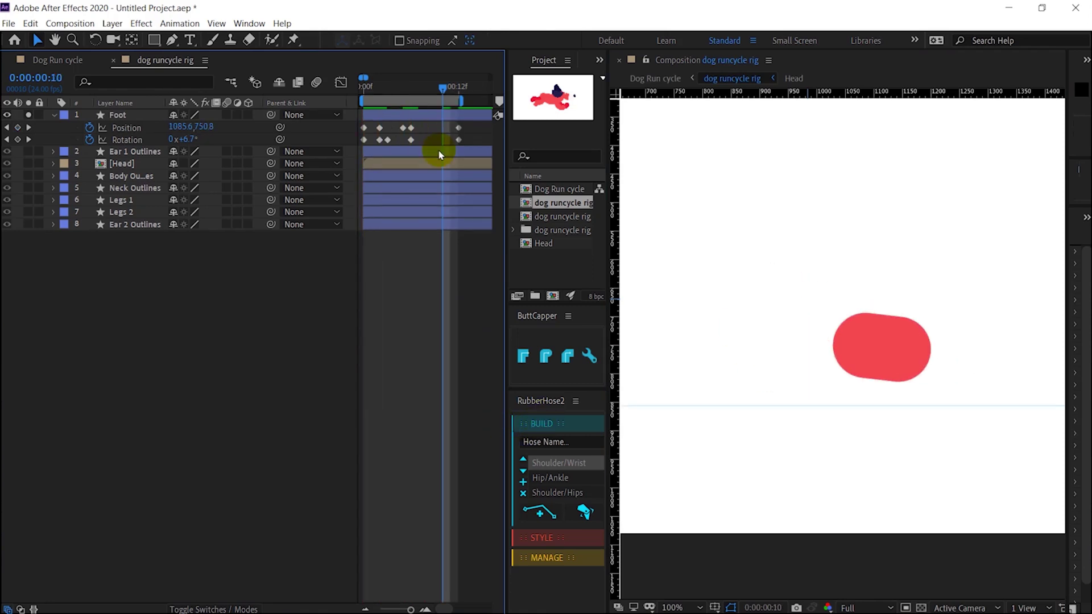
- Apply Easy Ease Out to the Foot's frame 0 keyframes and Easy Ease In to its frame 12 keyframes
{"action": "left_click_drag", "start_coordinate": [365, 145], "coordinate": [366, 143]}
{"action": "right_click", "coordinate": [364, 139]}
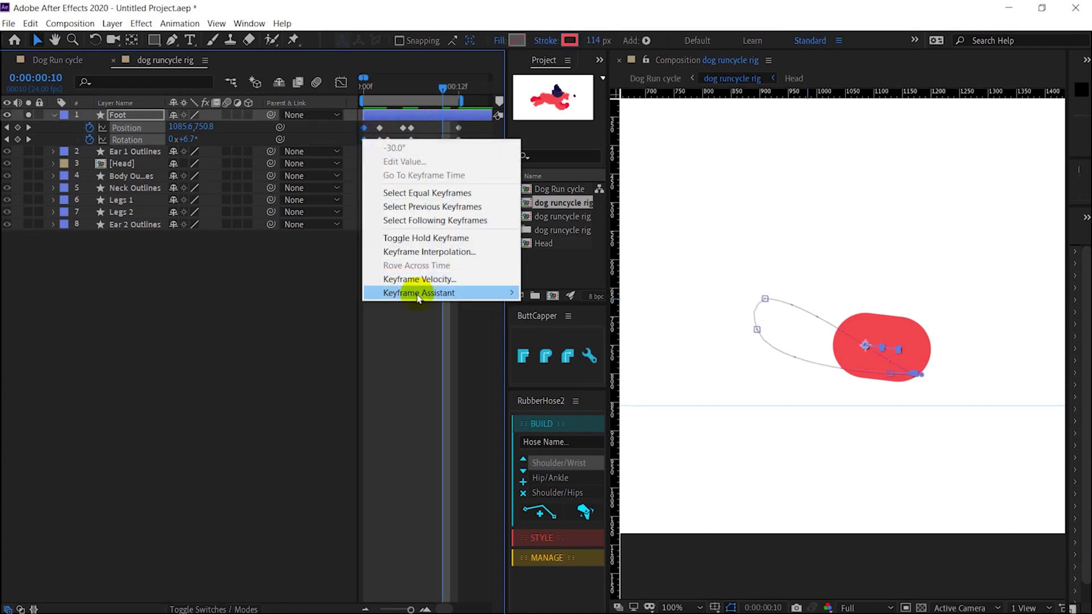
{"action": "mouse_move", "coordinate": [418, 297]}
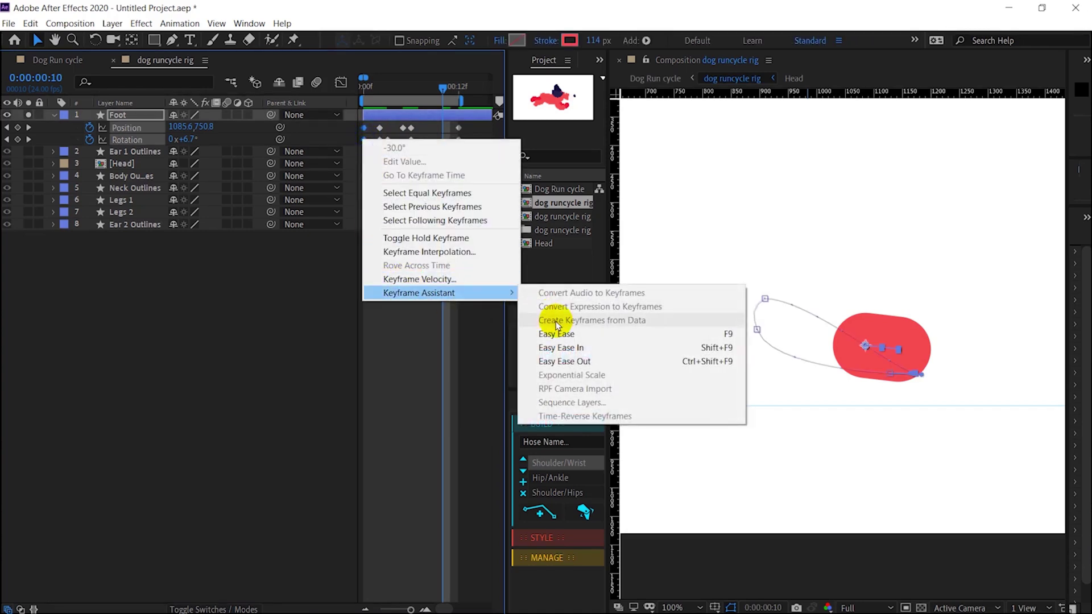
{"action": "left_click", "coordinate": [594, 362]}
{"action": "left_click", "coordinate": [458, 139]}
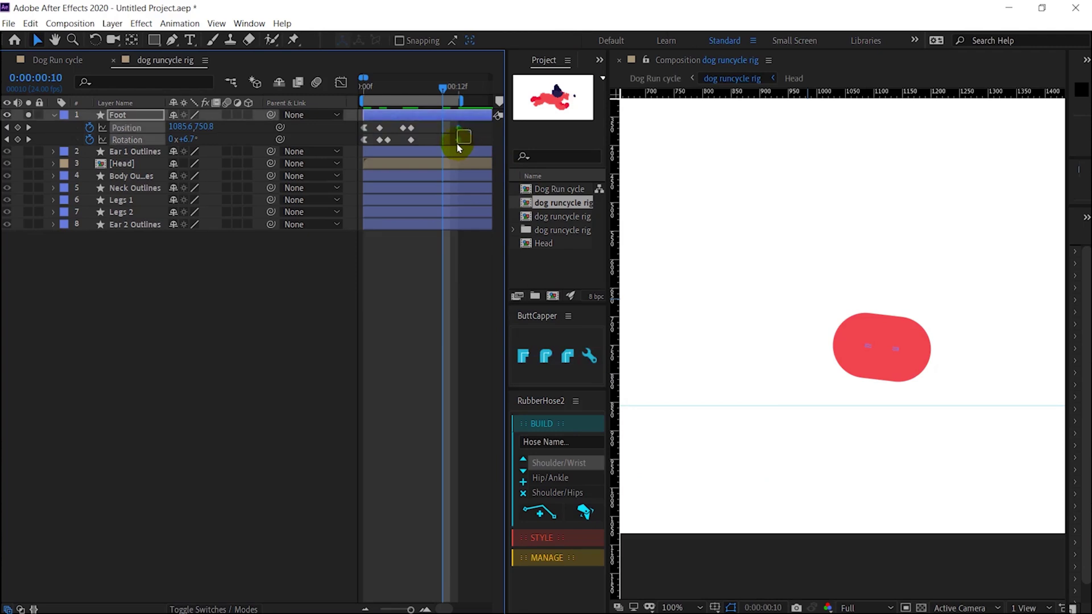
{"action": "key", "text": "shift+F9"}
- Apply Easy Ease to the Foot's Position and Rotation keyframes at frame 6 and preview the animation
{"action": "left_click_drag", "start_coordinate": [422, 120], "coordinate": [408, 146]}
{"action": "key", "text": "F9"}
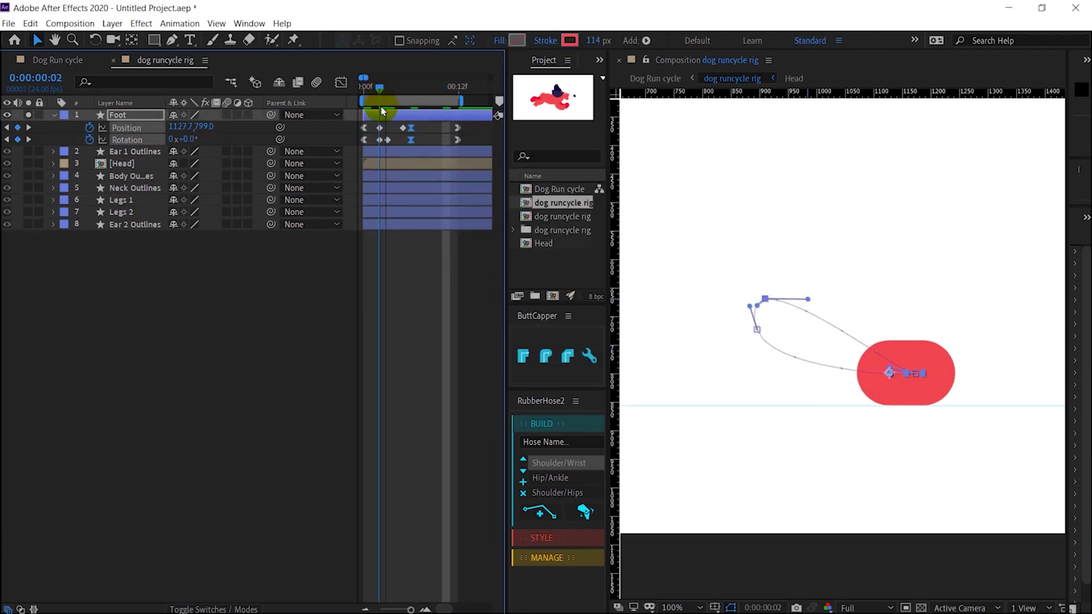
{"action": "key", "text": "minus"}
{"action": "key", "text": "space"}
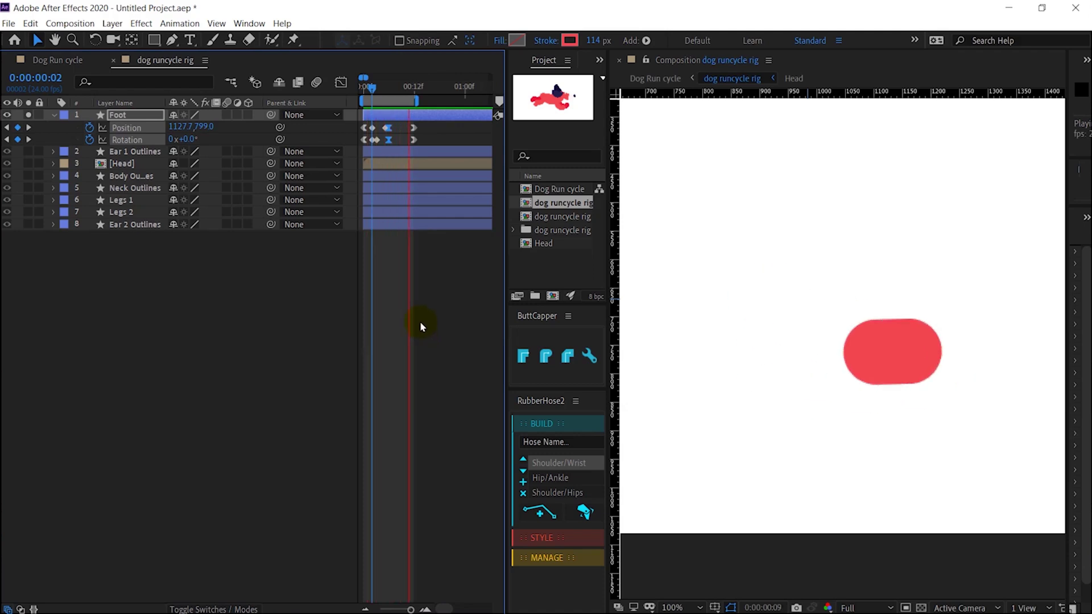
- Set the Foot's rotation to 27.4° at frame 4 and preview the run cycle
{"action": "left_click_drag", "start_coordinate": [382, 91], "coordinate": [376, 93]}
{"action": "left_click", "coordinate": [404, 370]}
{"action": "key", "text": "equal"}
{"action": "key", "text": "equal"}
{"action": "key", "text": "Page_Down"}
{"action": "left_click_drag", "start_coordinate": [191, 141], "coordinate": [184, 141]}
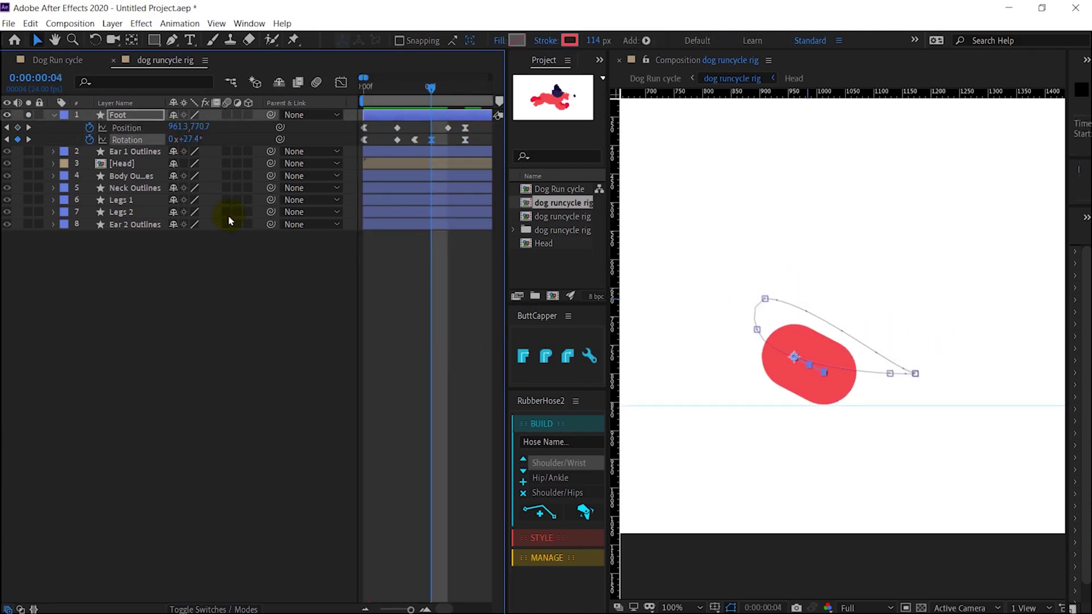
{"action": "left_click", "coordinate": [374, 332]}
{"action": "key", "text": "space"}
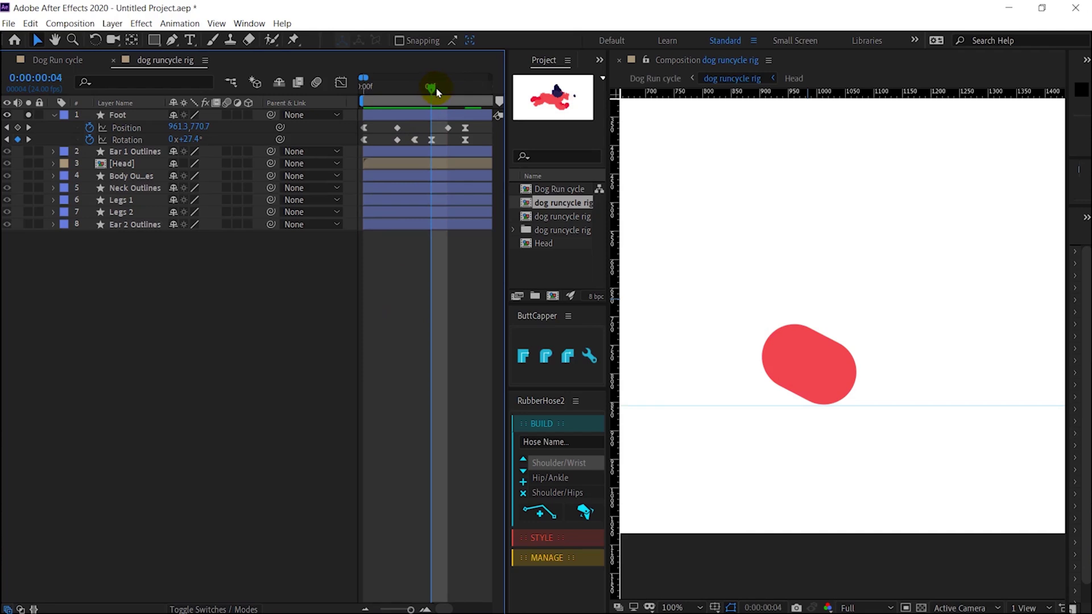
{"action": "left_click_drag", "start_coordinate": [444, 90], "coordinate": [456, 87]}
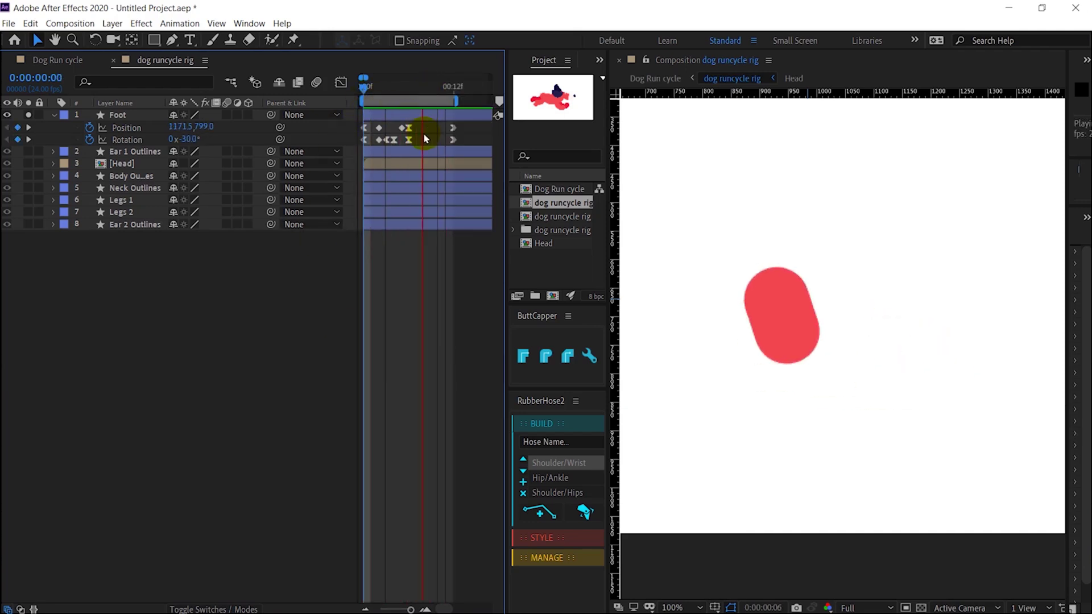
{"action": "left_click", "coordinate": [378, 87]}
- Add the expression loopIn()+loopOut()-value; to the Foot's Rotation property
{"action": "left_click", "coordinate": [364, 86]}
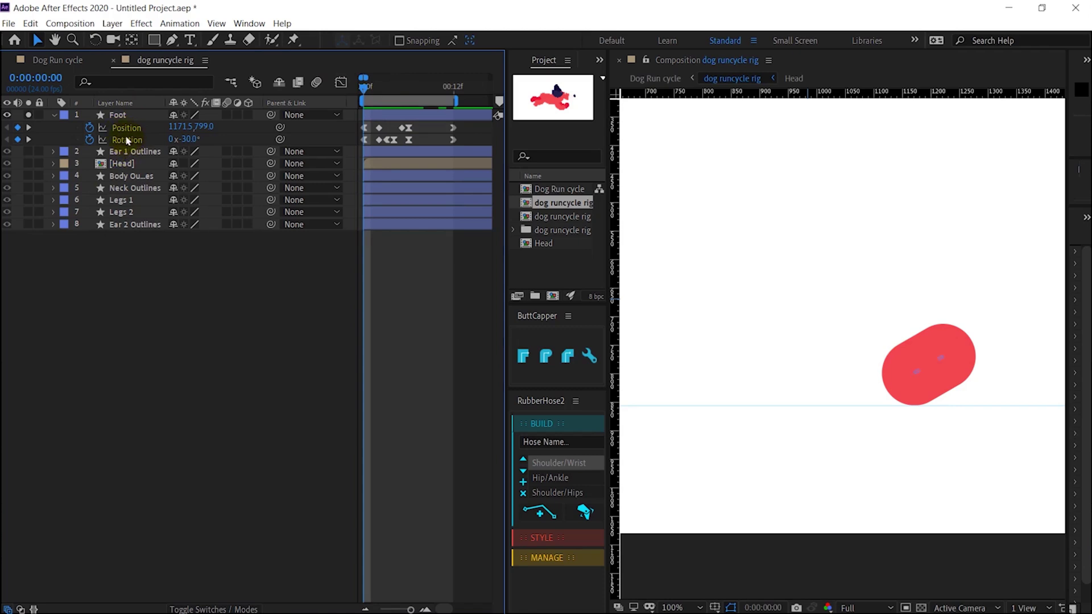
{"action": "left_click", "coordinate": [89, 140], "text": "alt"}
{"action": "type", "text": "loo"}
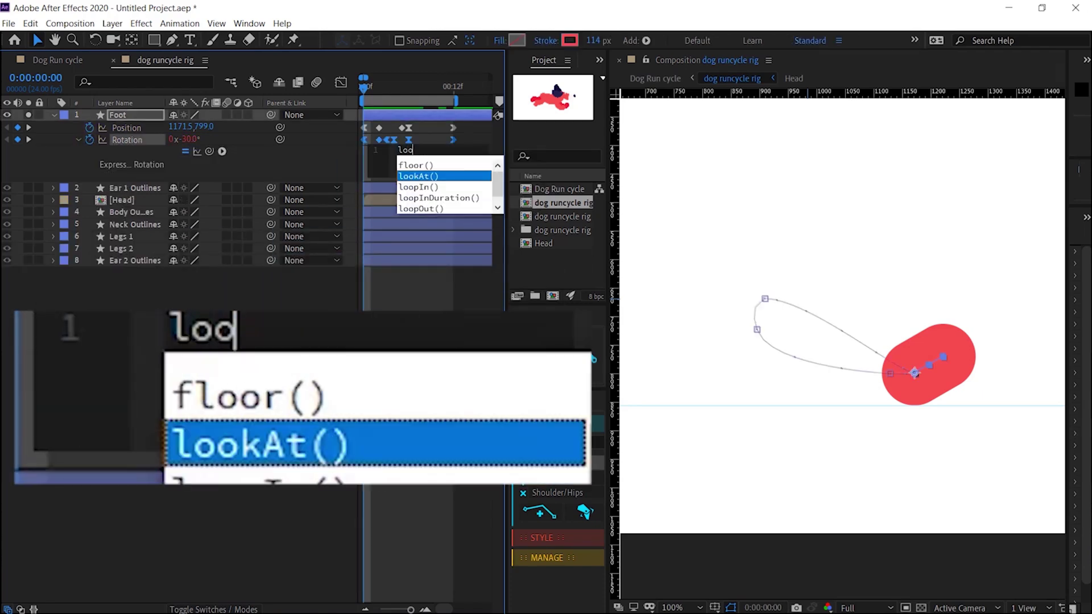
{"action": "key", "text": "Down"}
{"action": "key", "text": "Return"}
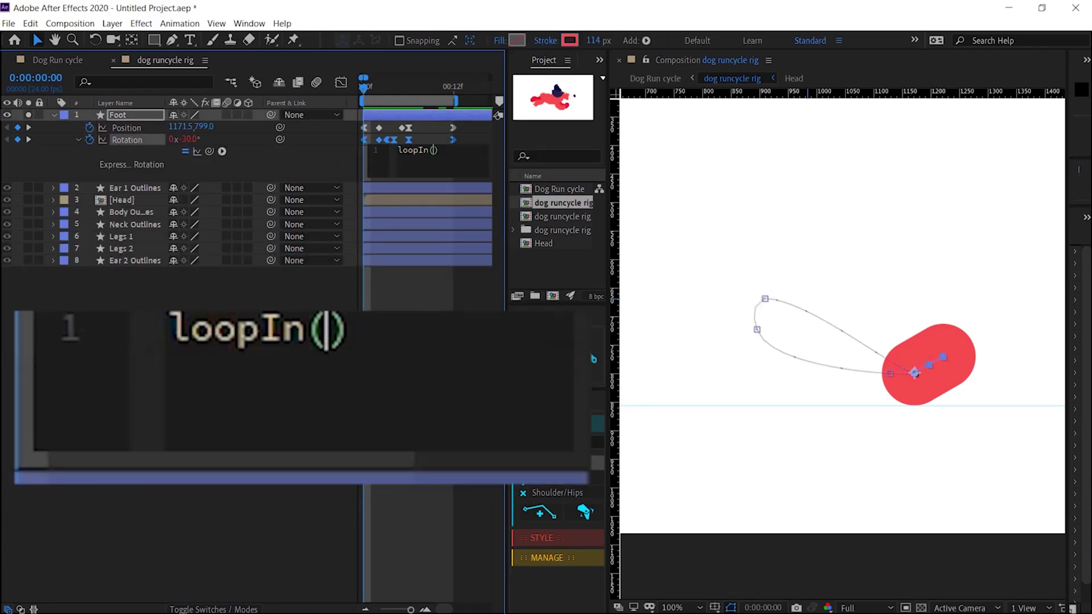
{"action": "type", "text": "+loop"}
{"action": "key", "text": "Down"}
{"action": "key", "text": "Down"}
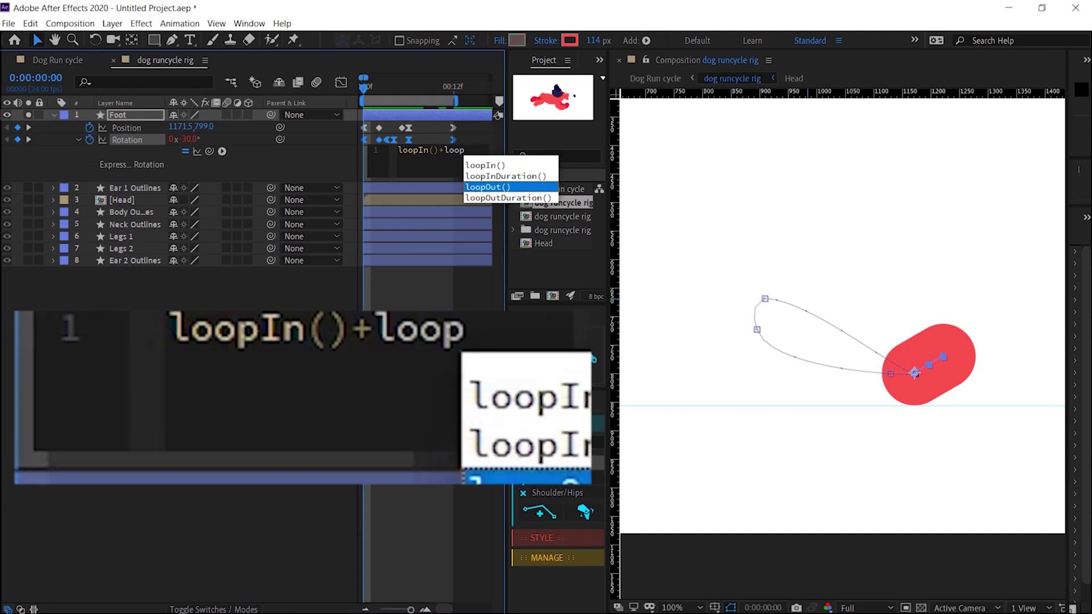
{"action": "key", "text": "Return"}
{"action": "key", "text": "Right"}
{"action": "type", "text": "-value;"}
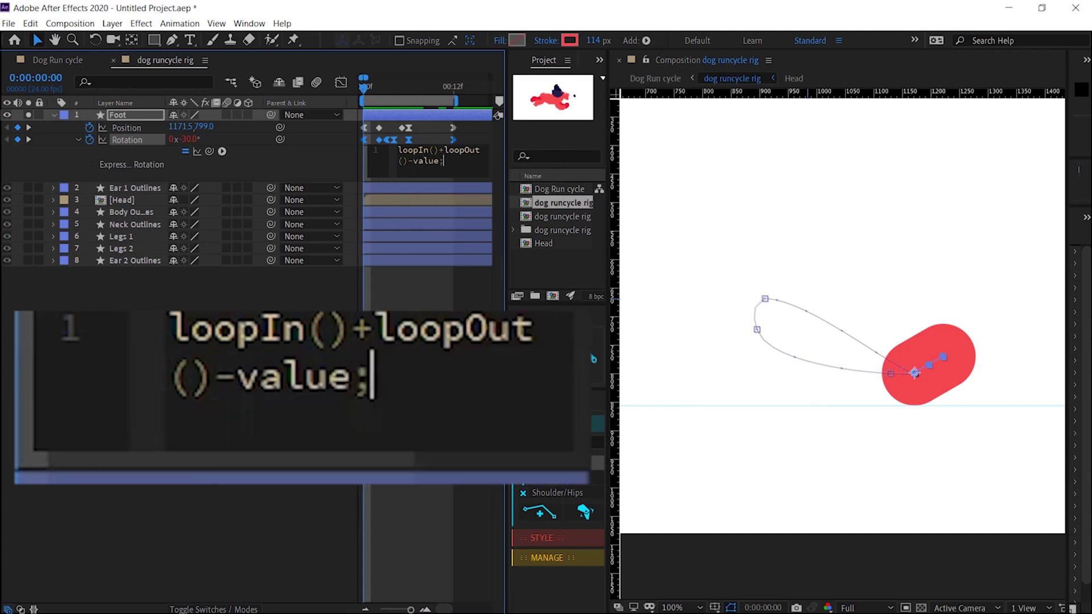
{"action": "left_click", "coordinate": [173, 398]}
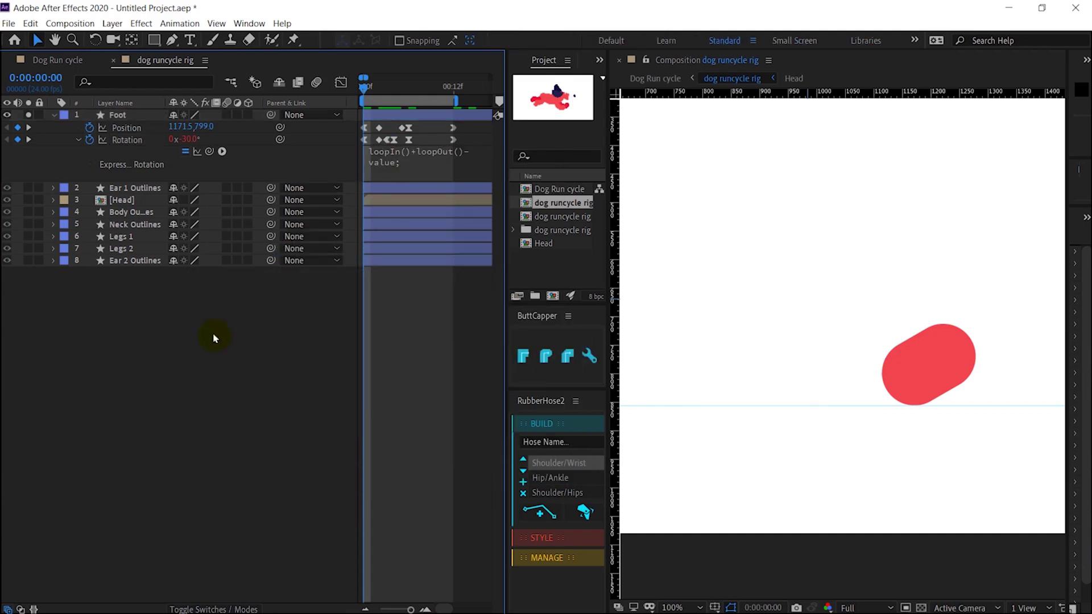
- Copy the loopIn()+loopOut()-value; expression from the Foot's Rotation to its Position property
{"action": "left_click", "coordinate": [410, 159]}
{"action": "key", "text": "ctrl+c"}
{"action": "left_click", "coordinate": [90, 128], "text": "alt"}
{"action": "key", "text": "ctrl+v"}
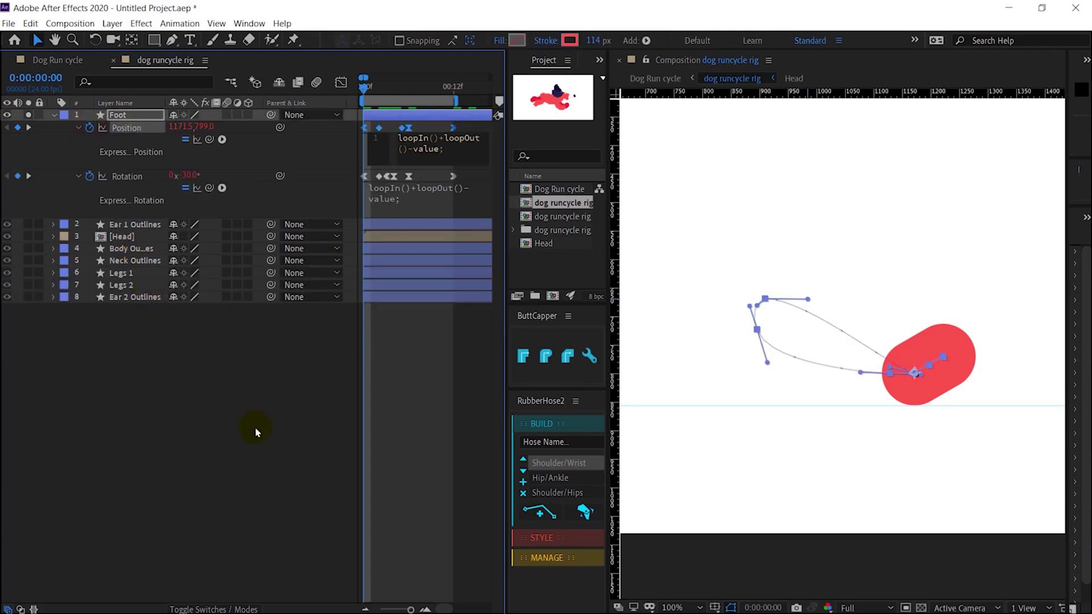
{"action": "left_click", "coordinate": [254, 427]}
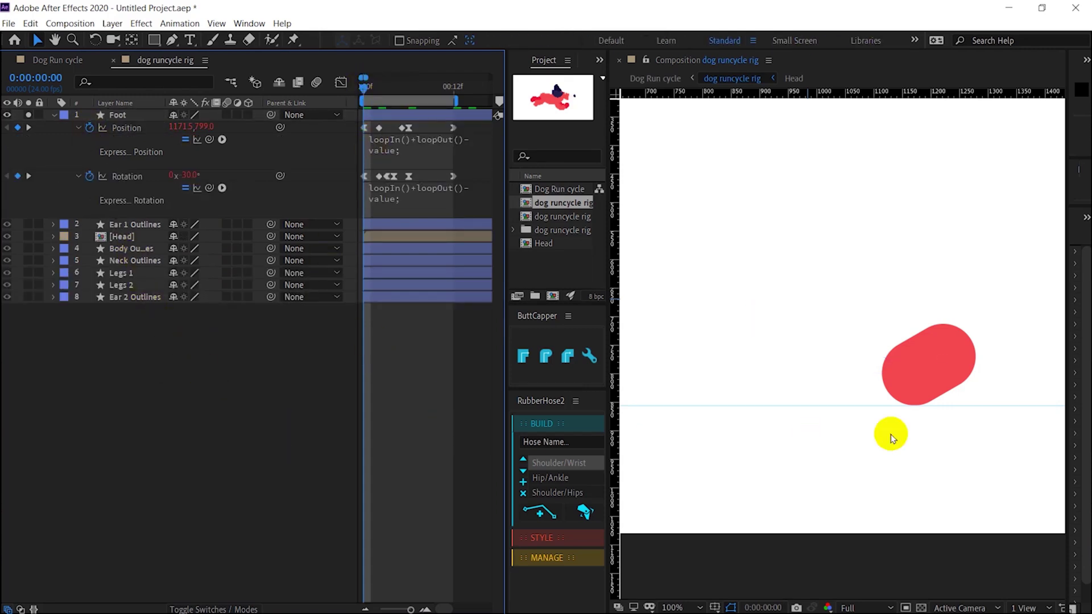
- Duplicate the Foot layer, place the copy directly below the original, and shift its start to frame 2
{"action": "left_click", "coordinate": [117, 115]}
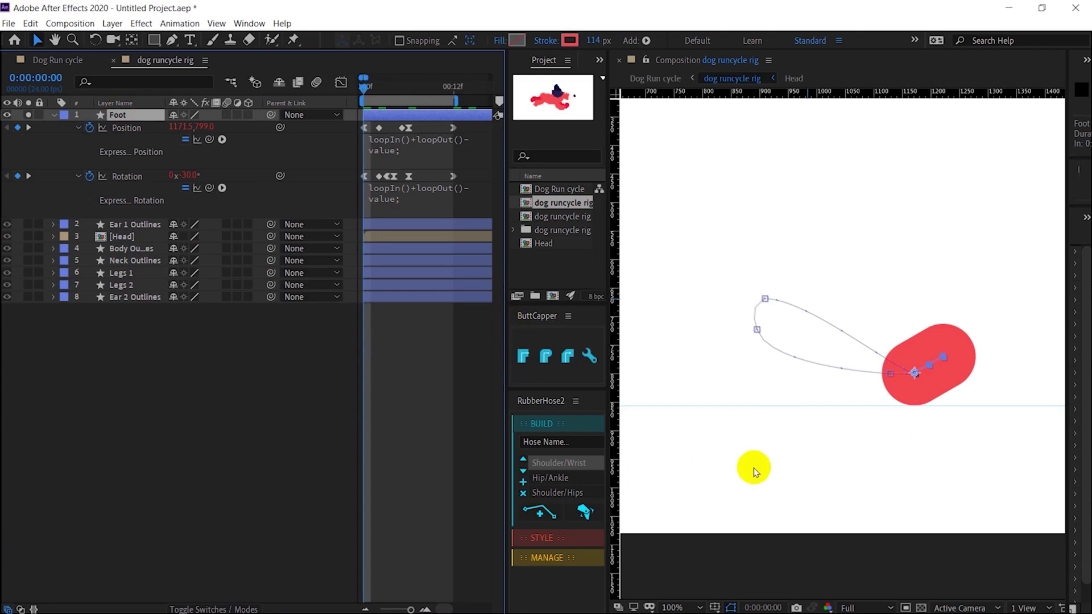
{"action": "key", "text": "ctrl+d"}
{"action": "left_click_drag", "start_coordinate": [144, 117], "coordinate": [146, 199]}
{"action": "key", "text": "="}
{"action": "key", "text": "="}
{"action": "left_click", "coordinate": [398, 88]}
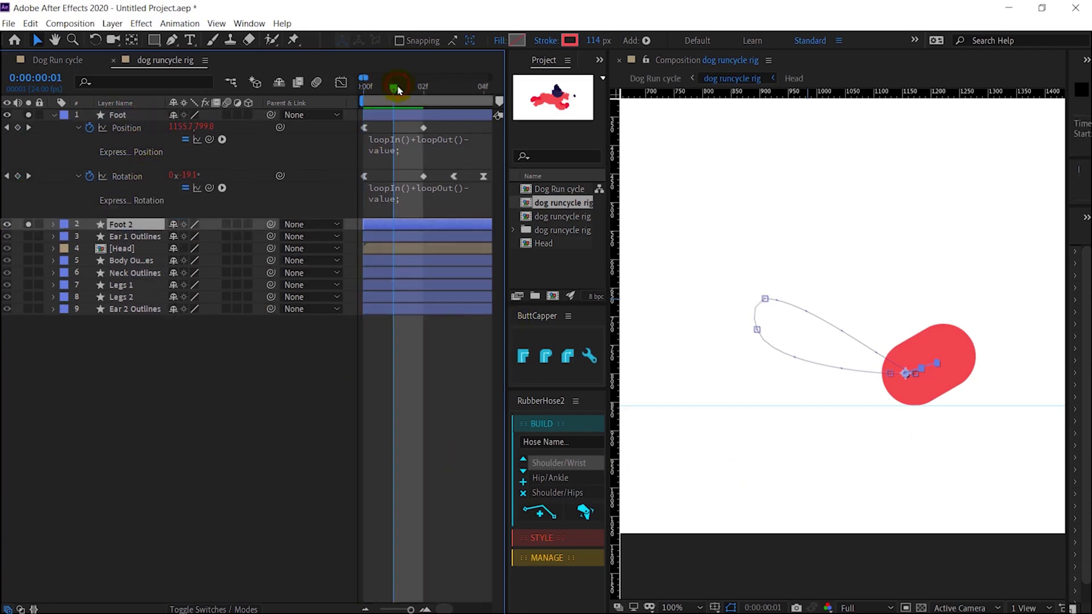
{"action": "key", "text": "Page_Down"}
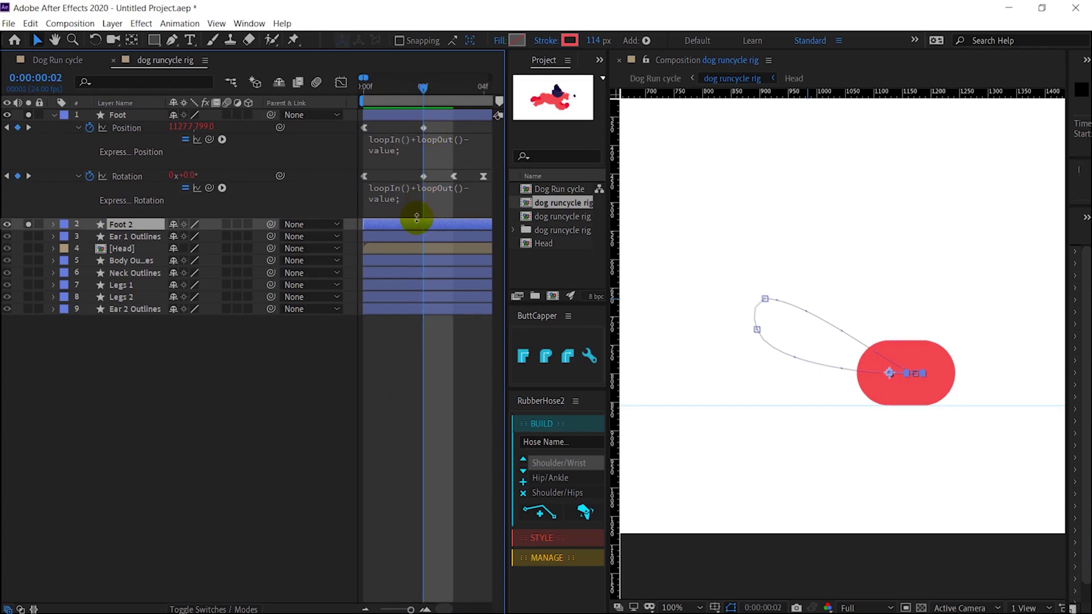
{"action": "key", "text": "bracketleft"}
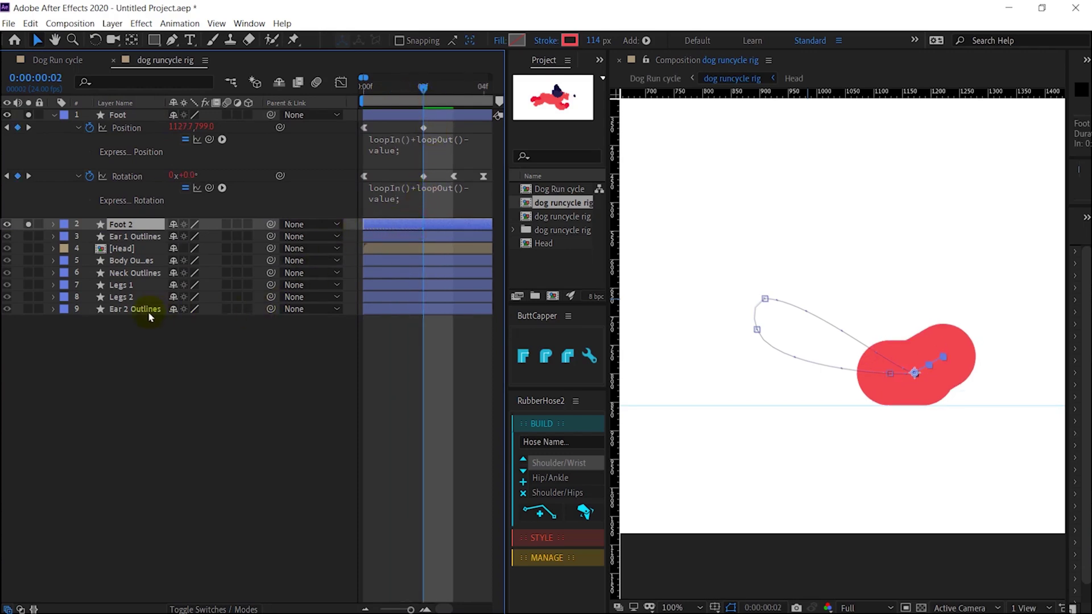
- Recolour Foot 2's stroke to the darker red EF1136 sampled from Legs 2, soloing Legs 2 only for the sampling
{"action": "left_click", "coordinate": [117, 297]}
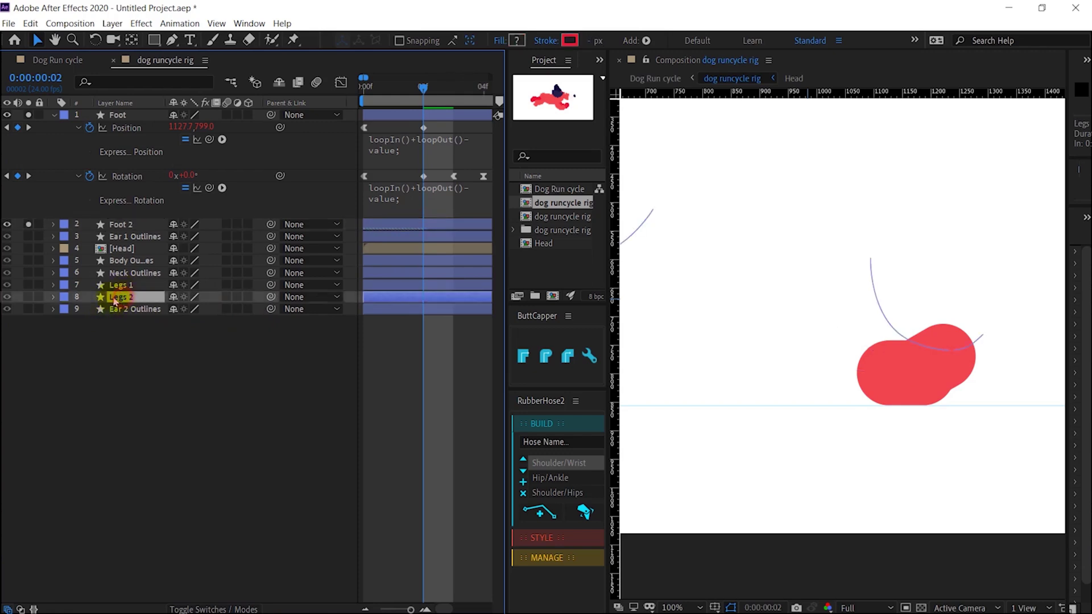
{"action": "left_click", "coordinate": [28, 297]}
{"action": "left_click", "coordinate": [424, 224]}
{"action": "left_click", "coordinate": [569, 40]}
{"action": "left_click", "coordinate": [305, 107]}
{"action": "left_click", "coordinate": [889, 265]}
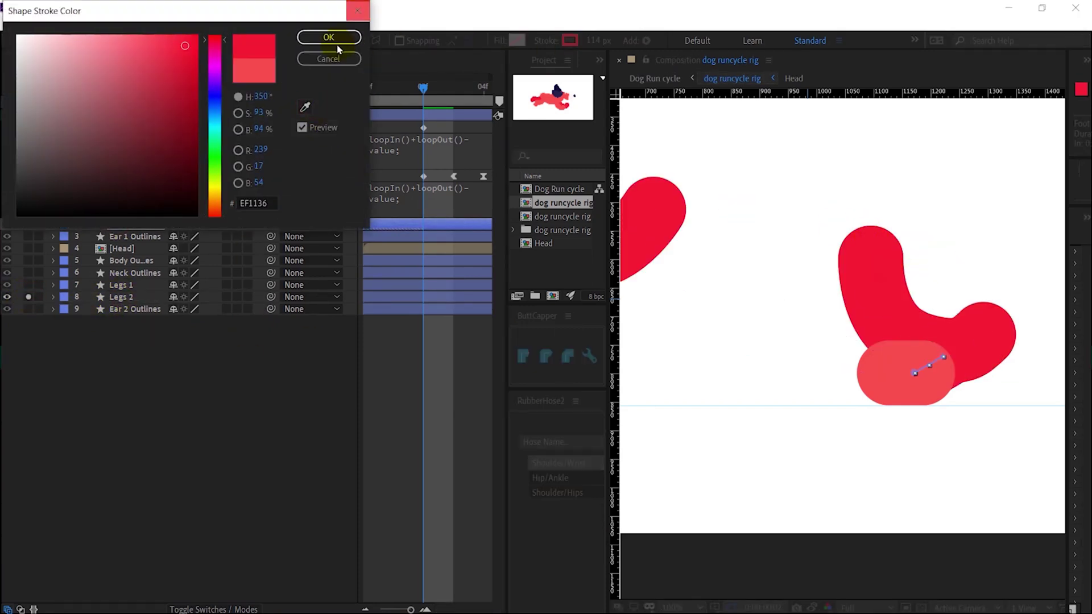
{"action": "left_click", "coordinate": [329, 37]}
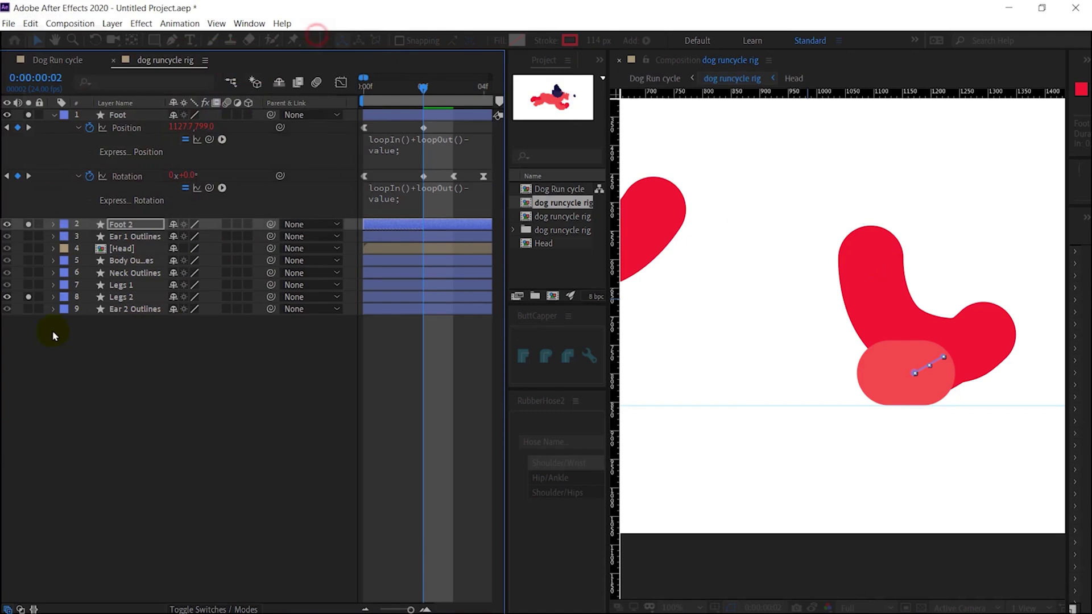
{"action": "left_click", "coordinate": [28, 297]}
- Duplicate Foot and Foot 2, and stack the copies below Foot 2 with Foot 3 above Foot 4
{"action": "left_click", "coordinate": [145, 224]}
{"action": "left_click", "coordinate": [144, 115], "text": "shift"}
{"action": "key", "text": "ctrl+d"}
{"action": "left_click_drag", "start_coordinate": [145, 119], "coordinate": [155, 253]}
{"action": "key", "text": "F2"}
{"action": "left_click", "coordinate": [116, 248]}
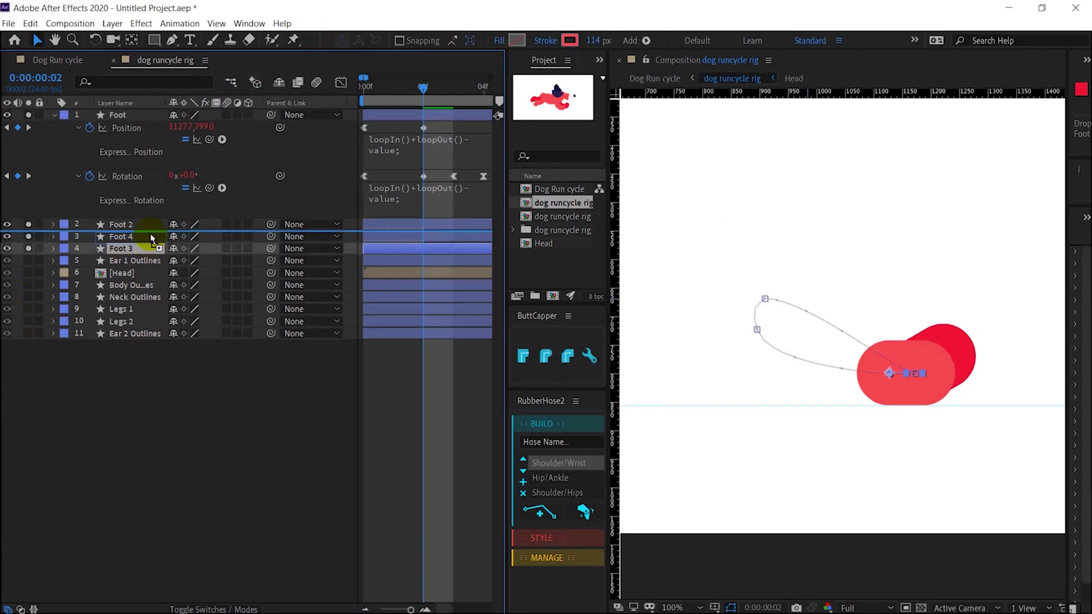
{"action": "key", "text": "ctrl+bracketright"}
{"action": "left_click", "coordinate": [140, 249]}
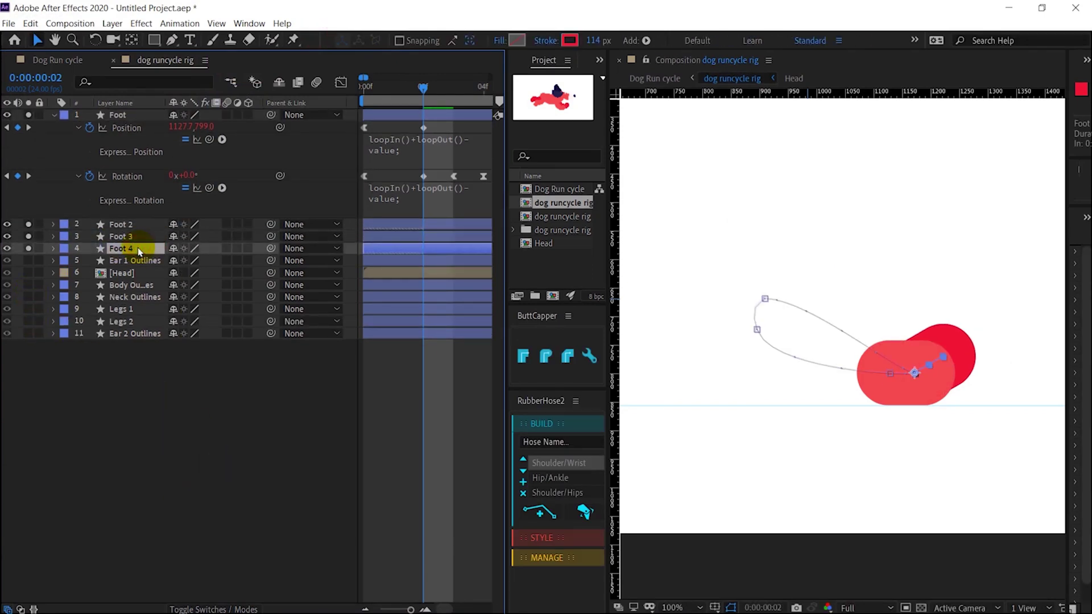
{"action": "left_click", "coordinate": [138, 237], "text": "shift"}
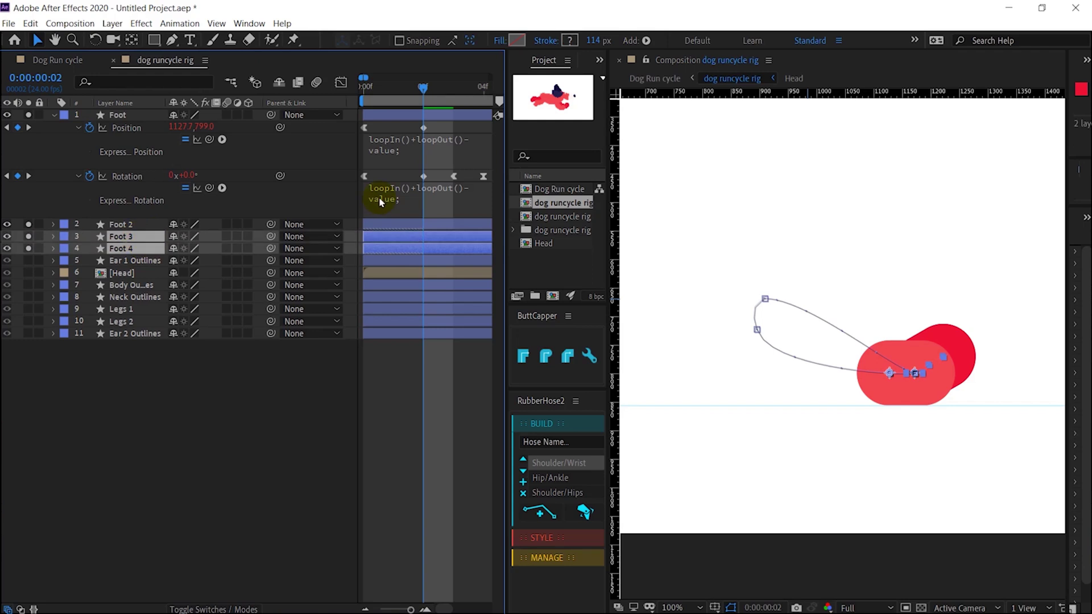
- Shift Foot 3 and Foot 4 to start together at frame 5 and reveal their Position and Rotation keyframes
{"action": "key", "text": "minus"}
{"action": "key", "text": "minus"}
{"action": "key", "text": "space"}
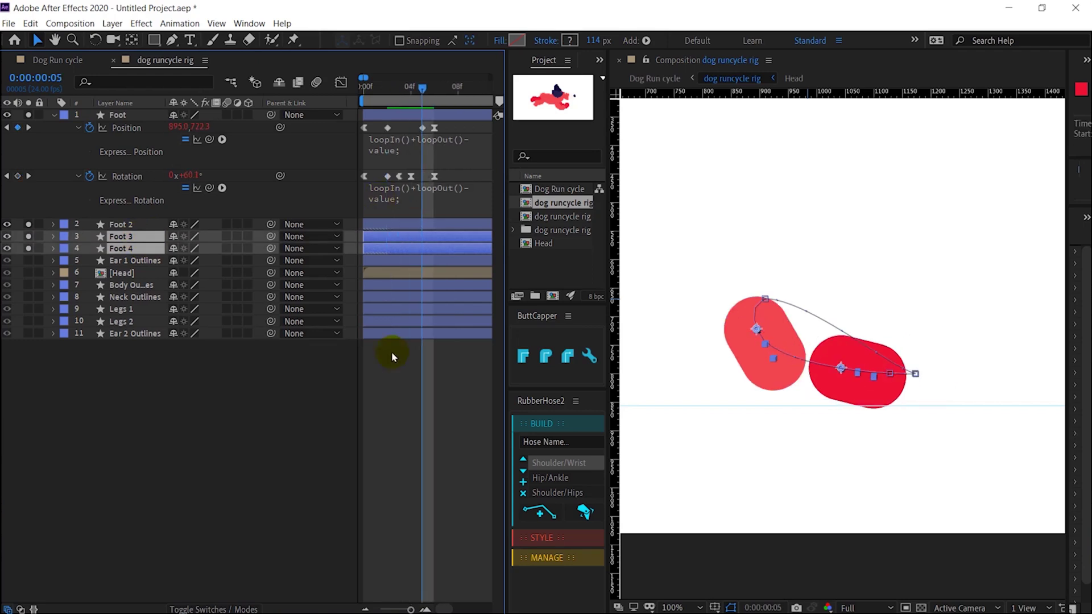
{"action": "left_click_drag", "start_coordinate": [384, 248], "coordinate": [441, 246]}
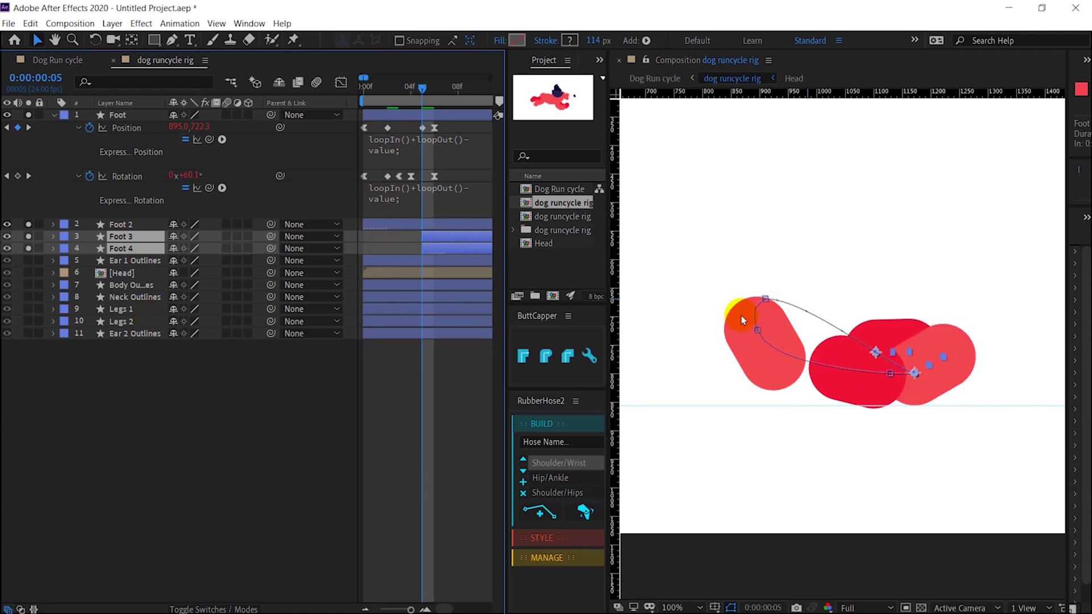
{"action": "scroll", "coordinate": [934, 407], "scroll_direction": "down", "scroll_amount": 1}
{"action": "left_click_drag", "start_coordinate": [793, 383], "coordinate": [861, 383]}
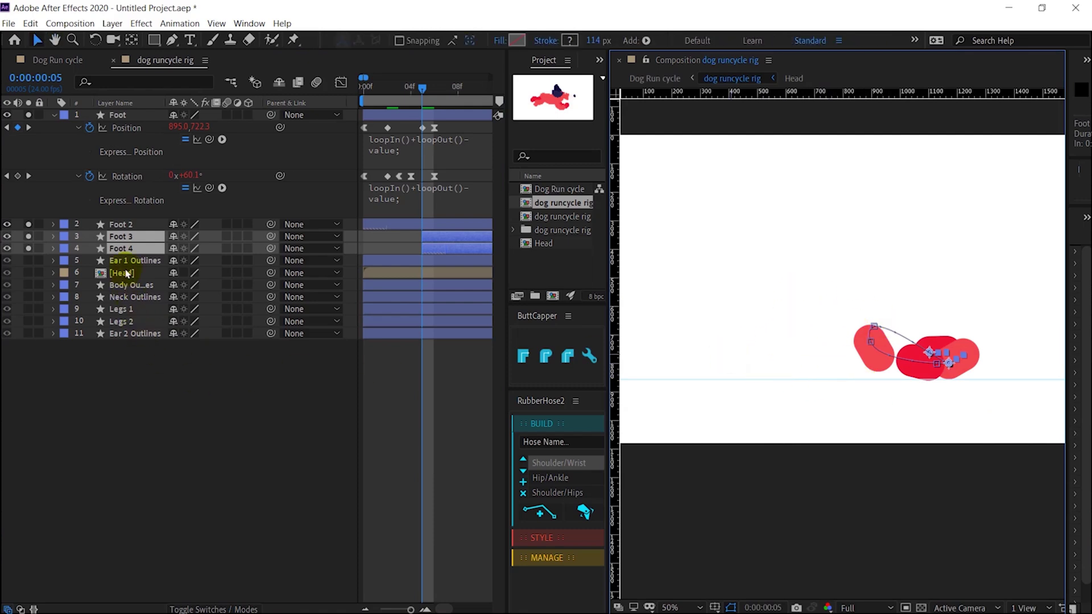
{"action": "key", "text": "u"}
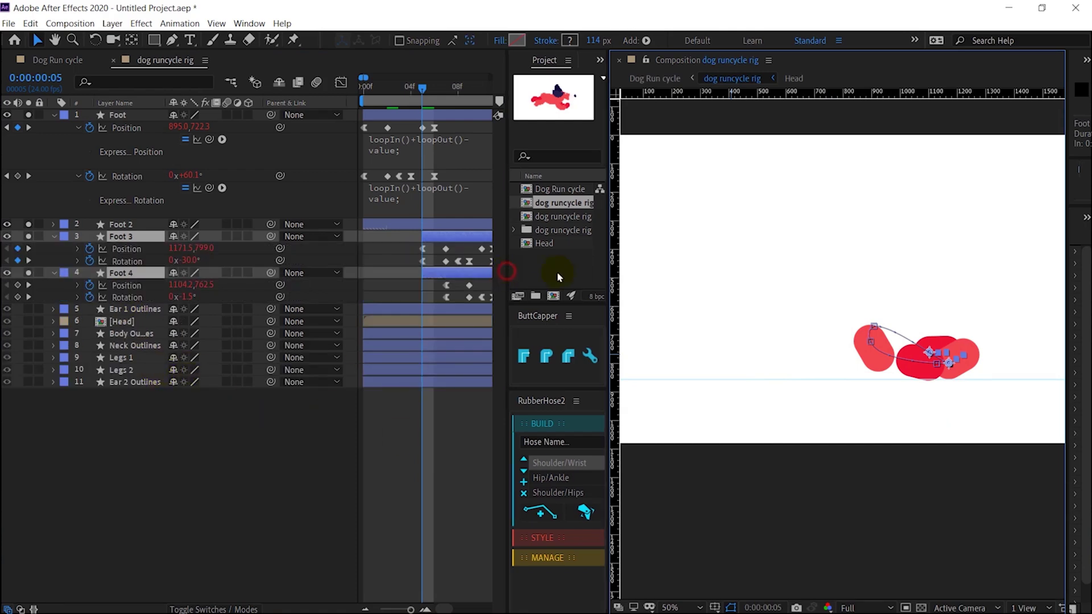
{"action": "left_click_drag", "start_coordinate": [504, 273], "coordinate": [599, 274]}
{"action": "key", "text": "F2"}
{"action": "left_click_drag", "start_coordinate": [438, 274], "coordinate": [415, 274]}
- Solo the leg layers for reference and move Foot 3's and Foot 4's whole Position paths horizontally to the rear legs, starting at X 616.5
{"action": "left_click", "coordinate": [126, 248]}
{"action": "left_click", "coordinate": [126, 285], "text": "ctrl"}
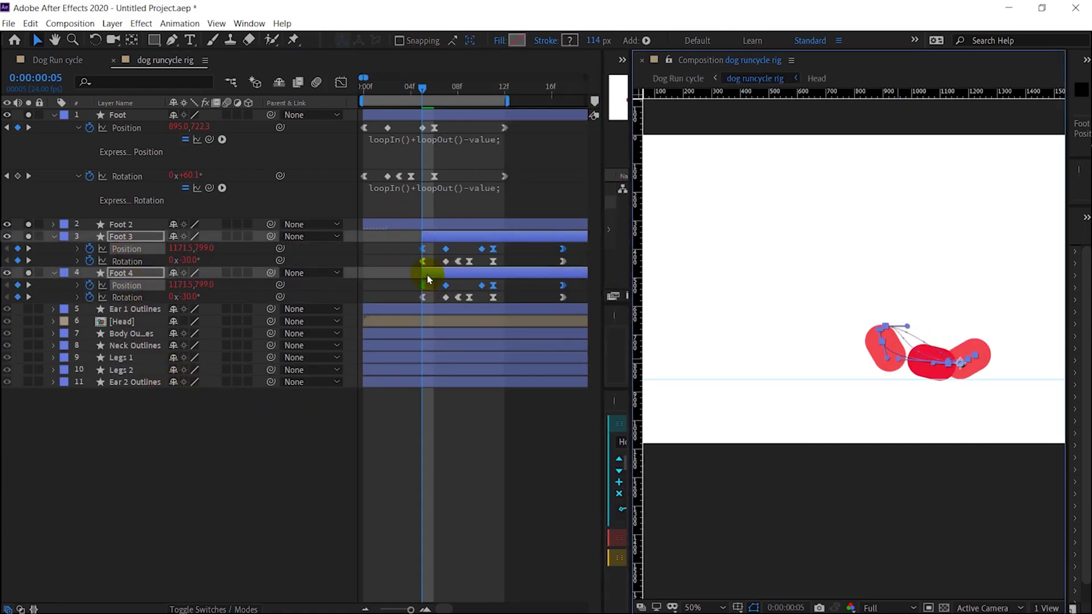
{"action": "left_click", "coordinate": [28, 357]}
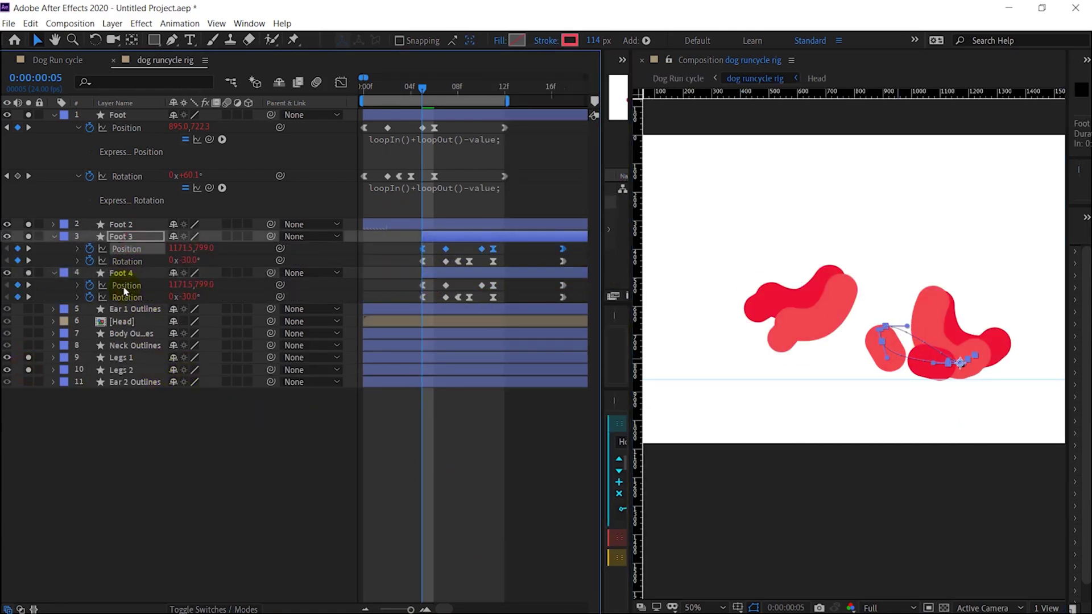
{"action": "left_click", "coordinate": [126, 286], "text": "ctrl"}
{"action": "left_click_drag", "start_coordinate": [958, 363], "coordinate": [817, 365]}
{"action": "key", "text": "ctrl+z"}
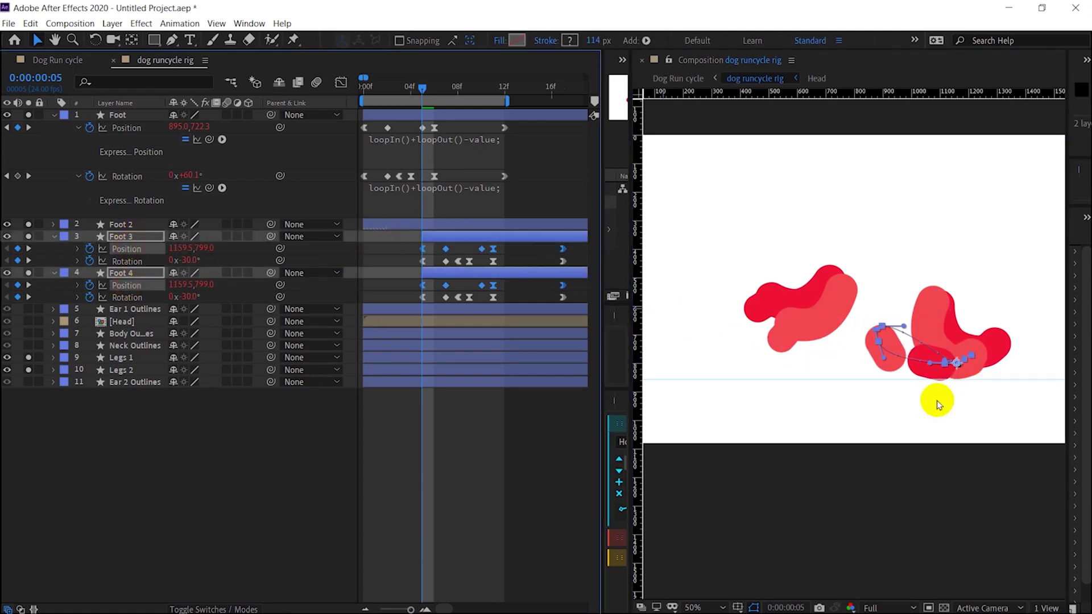
{"action": "scroll", "coordinate": [938, 404], "scroll_direction": "up", "scroll_amount": 1}
{"action": "left_click_drag", "start_coordinate": [894, 388], "coordinate": [780, 375]}
{"action": "scroll", "coordinate": [780, 387], "scroll_direction": "down", "scroll_amount": 1}
- Delay Foot 4 to start at frame 7, and extend the in points of Foot 3 and Foot 4 back to frame 0
{"action": "left_click", "coordinate": [439, 284]}
{"action": "key", "text": "Page_Down"}
{"action": "key", "text": "Page_Down"}
{"action": "left_click_drag", "start_coordinate": [439, 273], "coordinate": [463, 273]}
{"action": "left_click_drag", "start_coordinate": [446, 272], "coordinate": [363, 273]}
{"action": "left_click_drag", "start_coordinate": [422, 237], "coordinate": [363, 237]}
{"action": "left_click", "coordinate": [414, 485]}
- Turn off solo for Legs 1 and Legs 2 and preview the four feet's run cycle
{"action": "key", "text": "minus"}
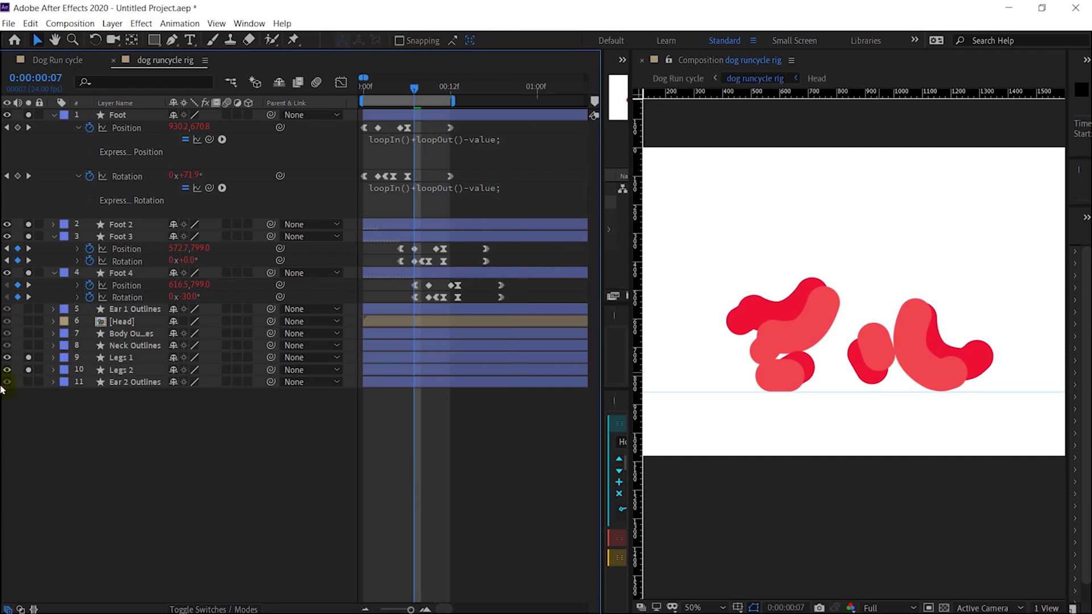
{"action": "left_click", "coordinate": [28, 357]}
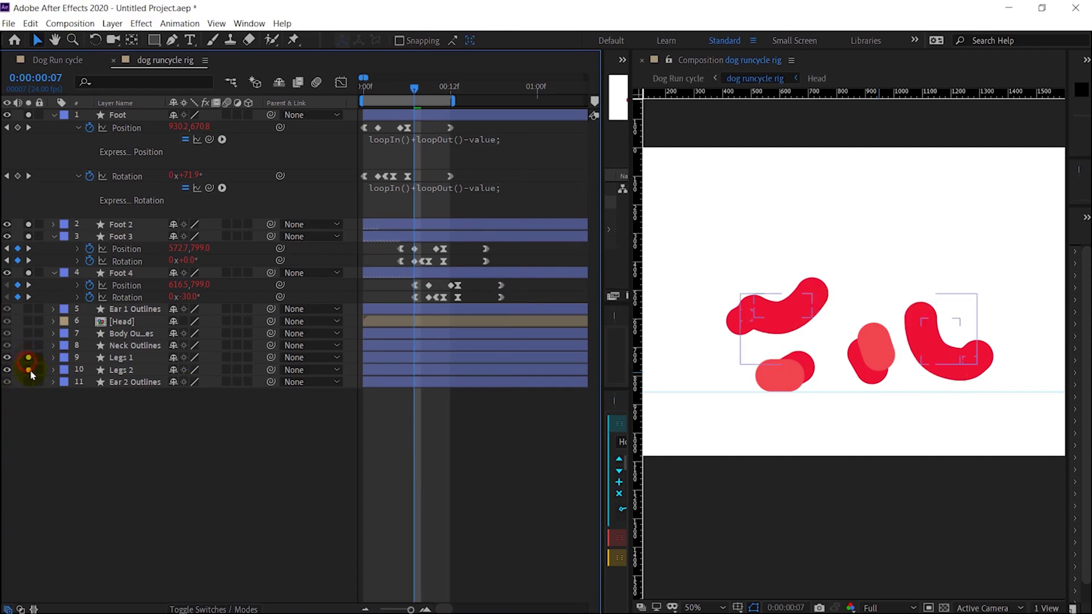
{"action": "left_click", "coordinate": [29, 370]}
{"action": "left_click", "coordinate": [29, 358]}
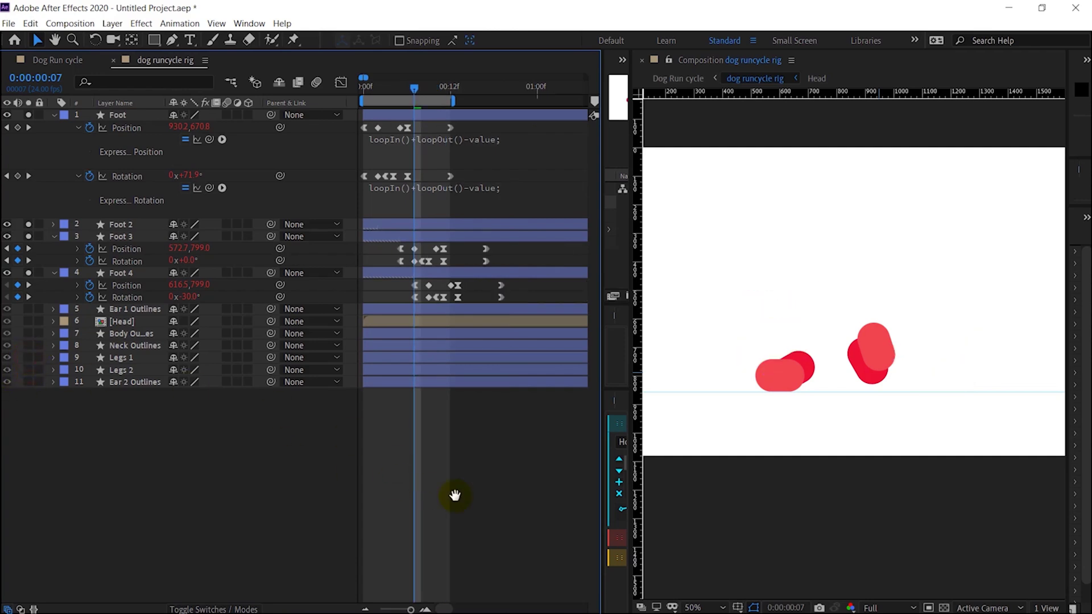
{"action": "key", "text": "space"}
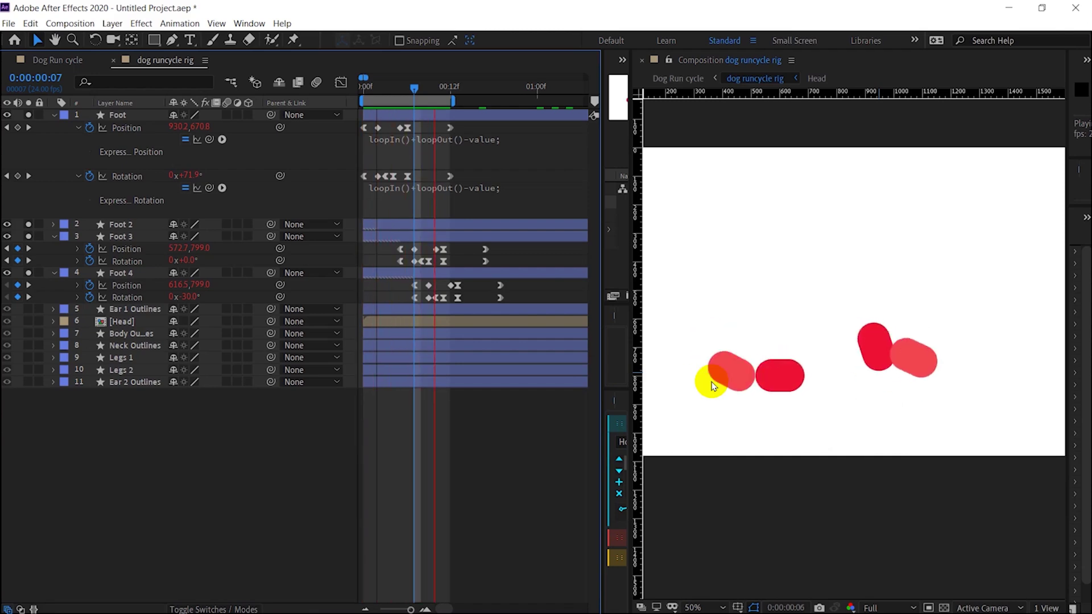
{"action": "key", "text": "space"}
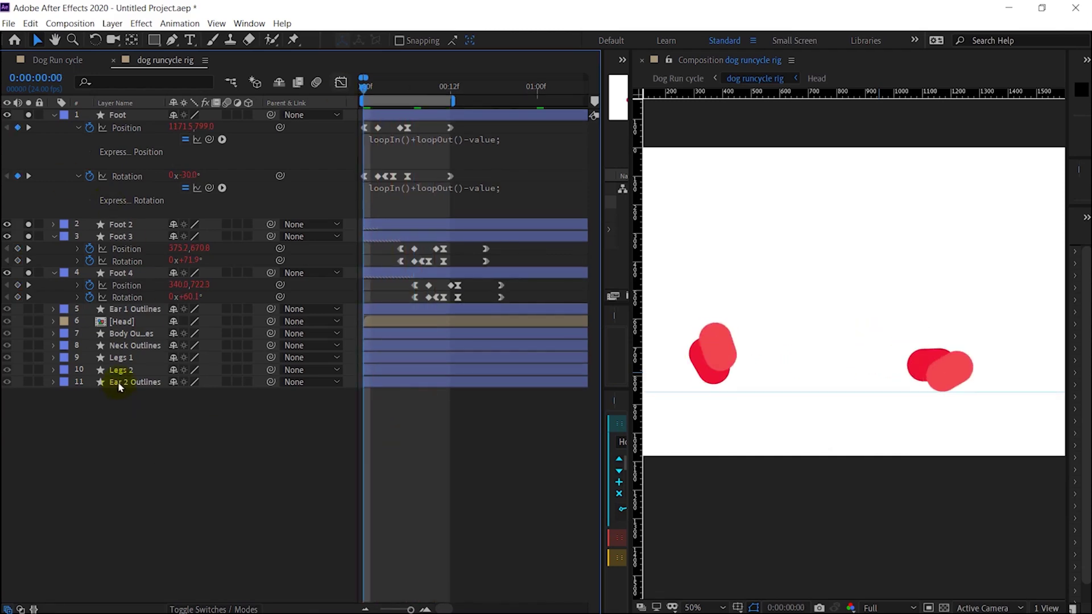
- Solo the Body Outlines layer and move its anchor point to the bottom centre of the body
{"action": "left_click", "coordinate": [132, 334]}
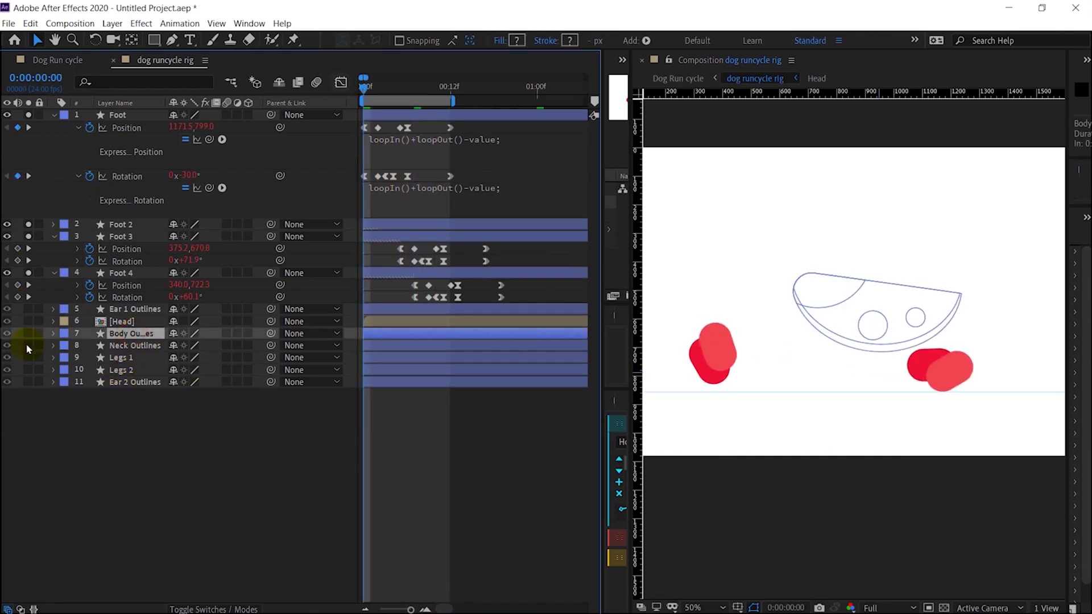
{"action": "scroll", "coordinate": [882, 307], "scroll_direction": "up", "scroll_amount": 1}
{"action": "left_click_drag", "start_coordinate": [895, 308], "coordinate": [881, 340]}
{"action": "scroll", "coordinate": [863, 327], "scroll_direction": "down", "scroll_amount": 1}
{"action": "key", "text": "v"}
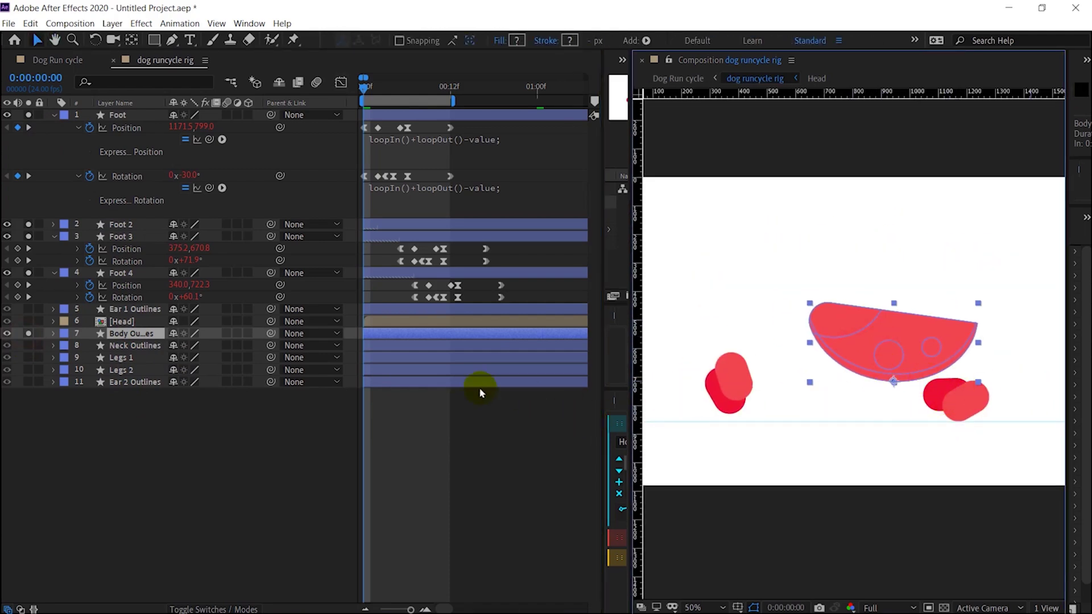
- Keyframe the Body Outlines' Position and Rotation at frame 0, and raise the body to Y 676.8 at frame 3
{"action": "key", "text": "r"}
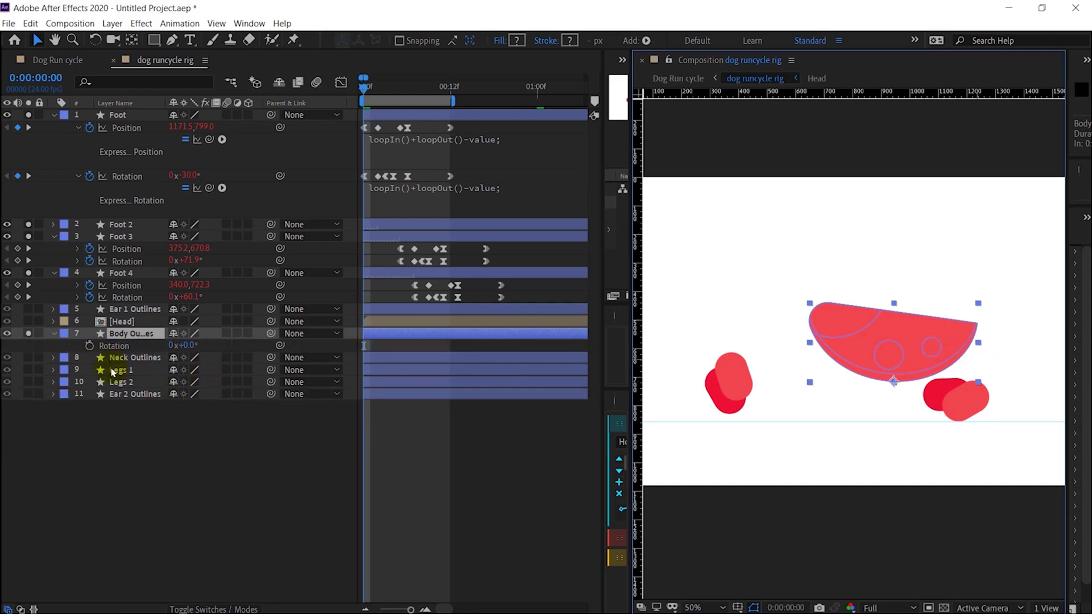
{"action": "left_click", "coordinate": [89, 346]}
{"action": "key", "text": "alt+shift+p"}
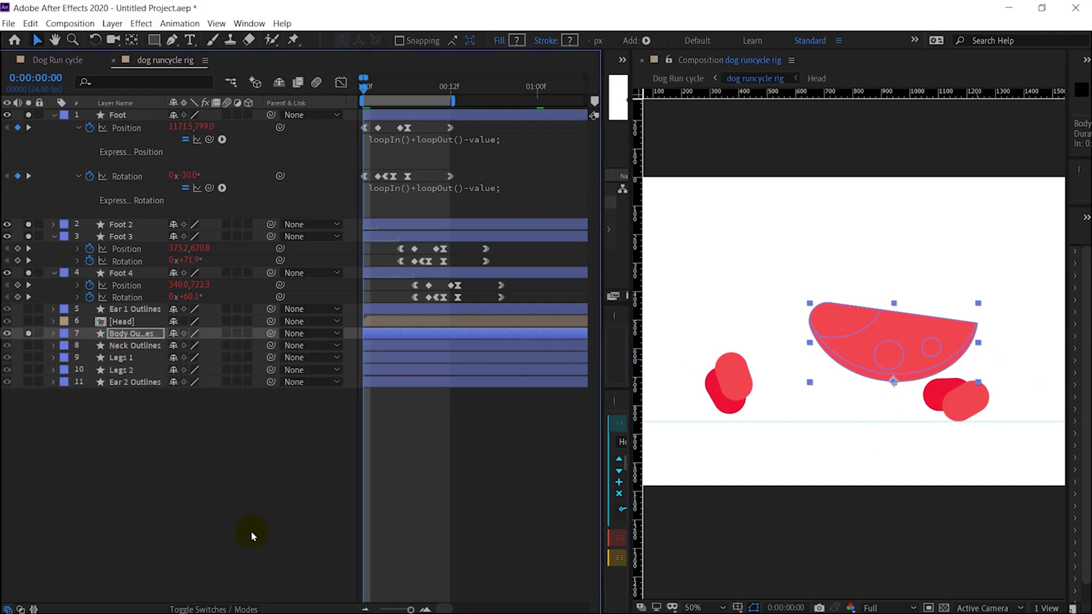
{"action": "key", "text": "shift+Up"}
{"action": "key", "text": "shift+Up"}
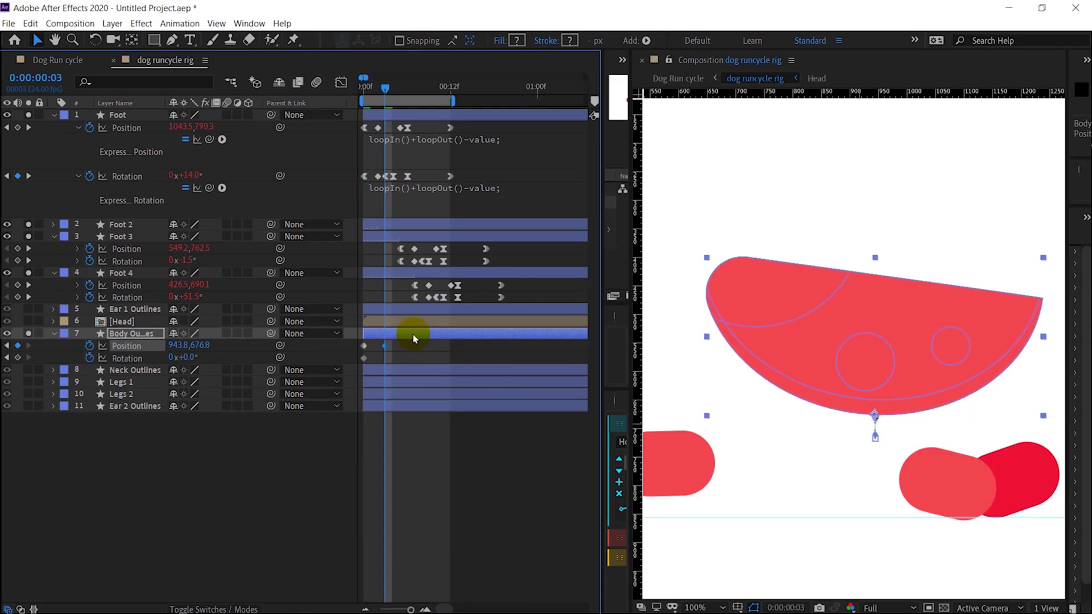
- Raise the Body Outlines further to Y 655.8 at frame 3
{"action": "key", "text": "Up"}
{"action": "key", "text": "Up"}
{"action": "key", "text": "Up"}
{"action": "key", "text": "Up"}
{"action": "key", "text": "Up"}
{"action": "key", "text": "Up"}
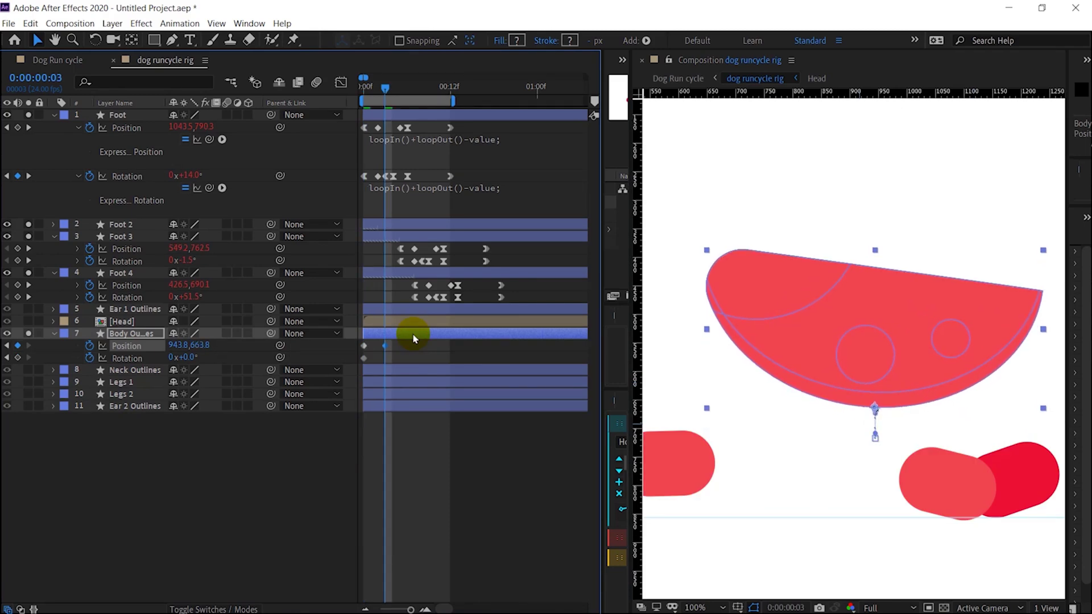
{"action": "key", "text": "Up"}
{"action": "key", "text": "Up"}
{"action": "key", "text": "Up"}
{"action": "key", "text": "Up"}
{"action": "key", "text": "Up"}
{"action": "key", "text": "Up"}
{"action": "key", "text": "Up"}
{"action": "key", "text": "Up"}
{"action": "key", "text": "comma"}
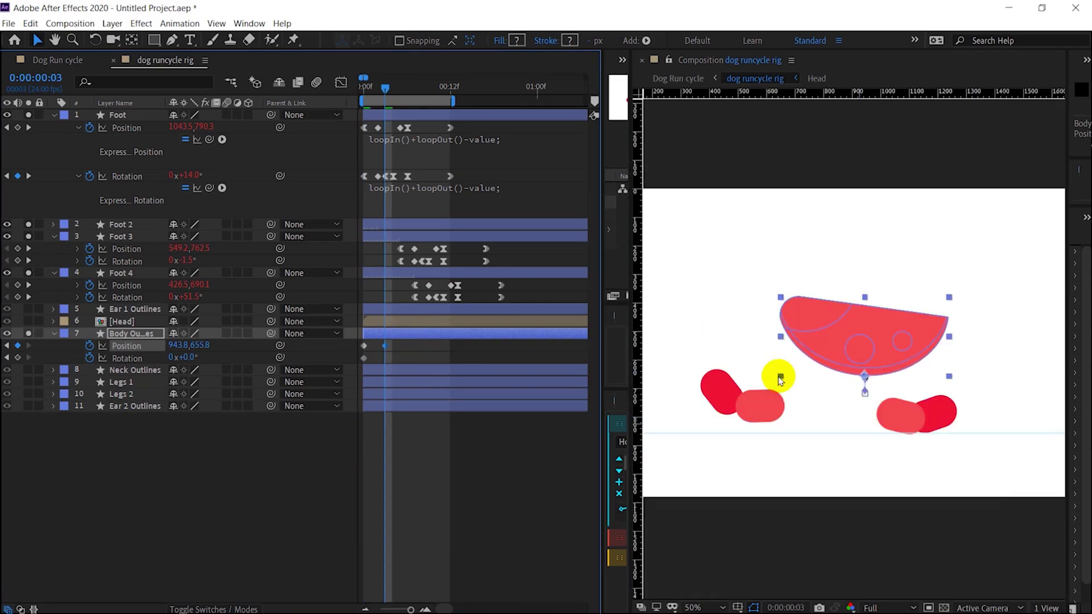
{"action": "key", "text": "period"}
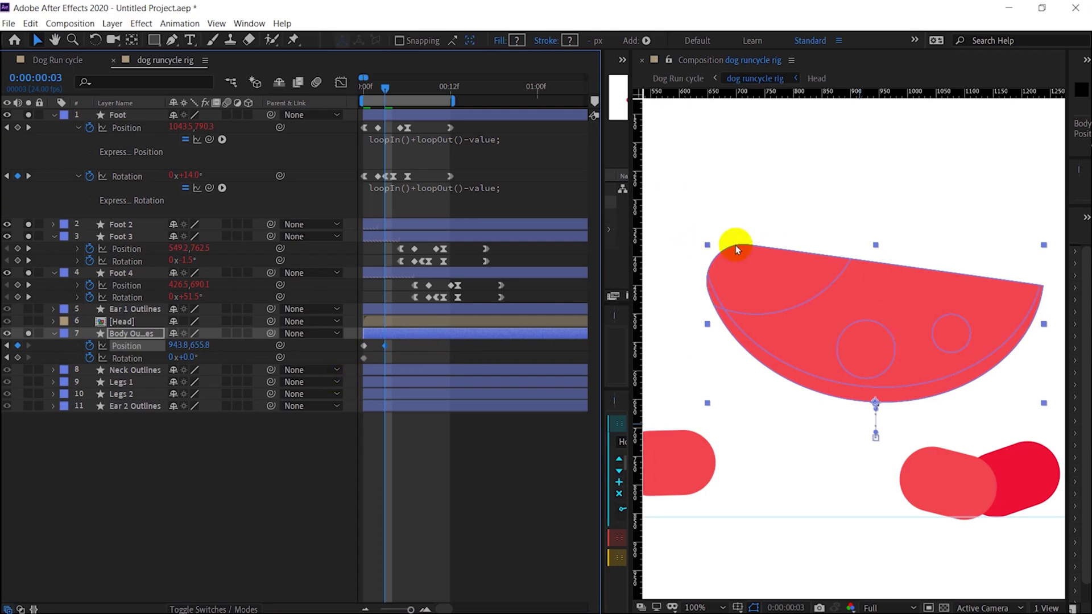
- Add a horizontal guide along the body's top edge, and set the frame 3 pose to Rotation -8° and Y 643.8
{"action": "left_click_drag", "start_coordinate": [893, 91], "coordinate": [896, 244]}
{"action": "left_click_drag", "start_coordinate": [191, 358], "coordinate": [185, 358]}
{"action": "left_click_drag", "start_coordinate": [898, 244], "coordinate": [891, 283]}
- At frame 6, set the body's Rotation to -18° and paste its frame 0 Position keyframe
{"action": "left_click", "coordinate": [424, 464]}
{"action": "key", "text": "Page_Down"}
{"action": "key", "text": "Page_Down"}
{"action": "key", "text": "Page_Down"}
{"action": "left_click_drag", "start_coordinate": [187, 357], "coordinate": [181, 358]}
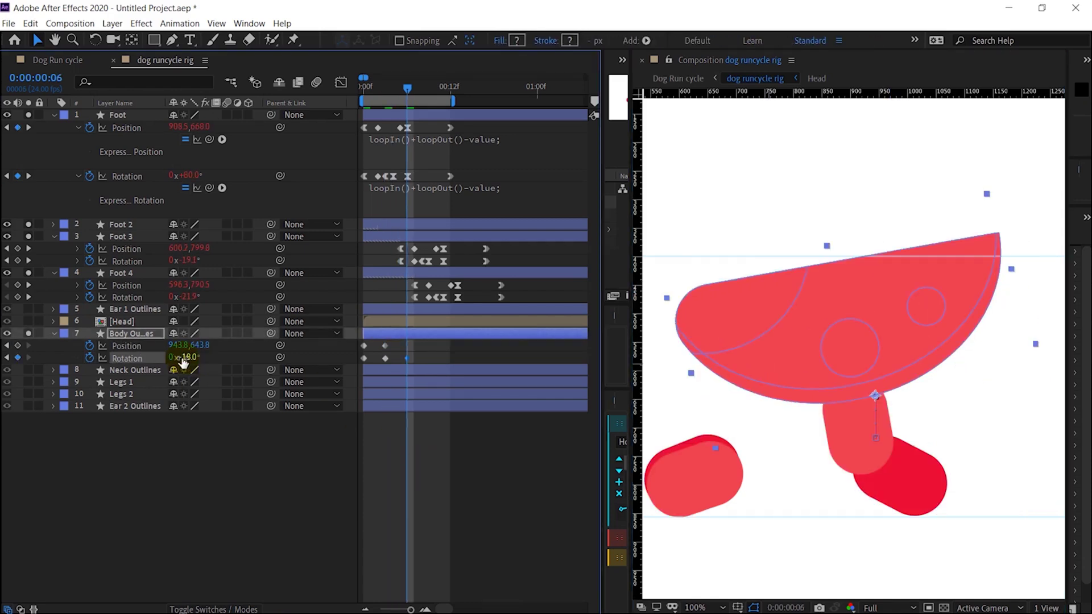
{"action": "left_click", "coordinate": [364, 346]}
{"action": "key", "text": "ctrl+c"}
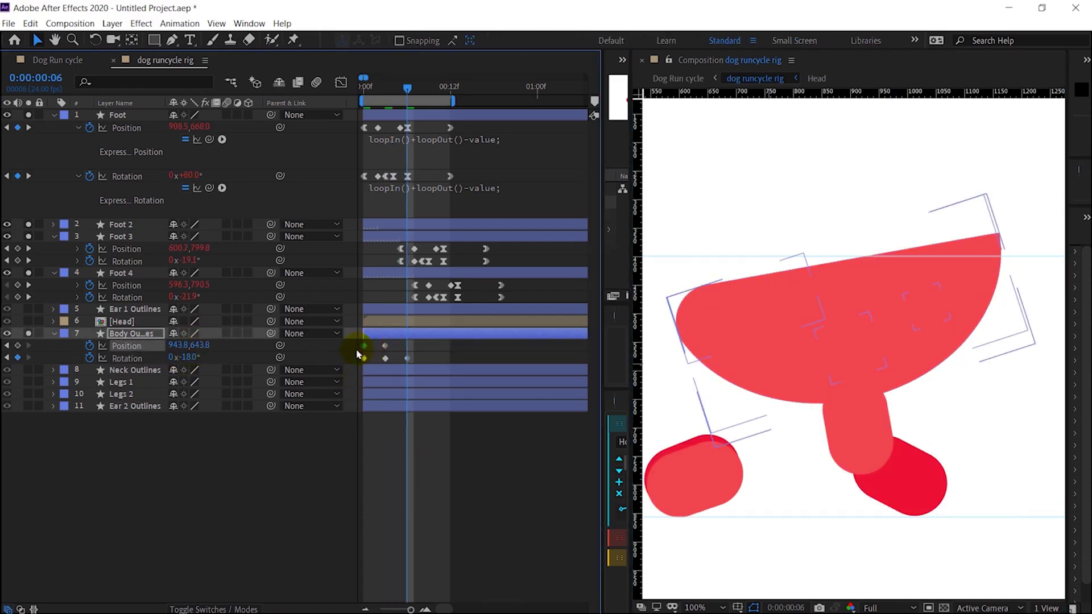
{"action": "key", "text": "ctrl+v"}
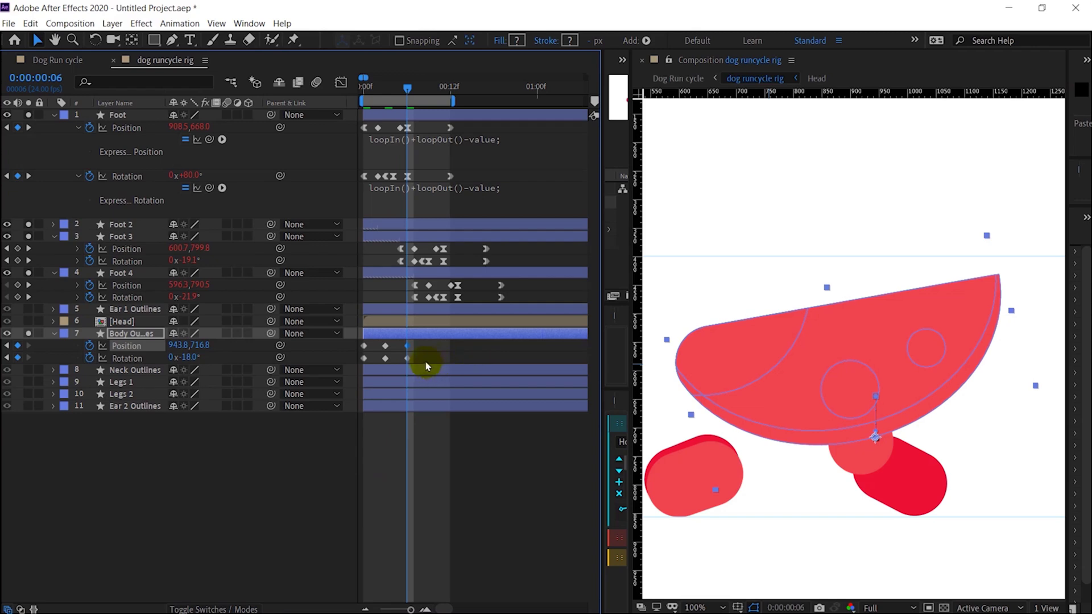
- Copy the body's frame 3 Position and Rotation keyframes to frame 9
{"action": "key", "text": "Page_Down"}
{"action": "key", "text": "Page_Down"}
{"action": "key", "text": "Page_Down"}
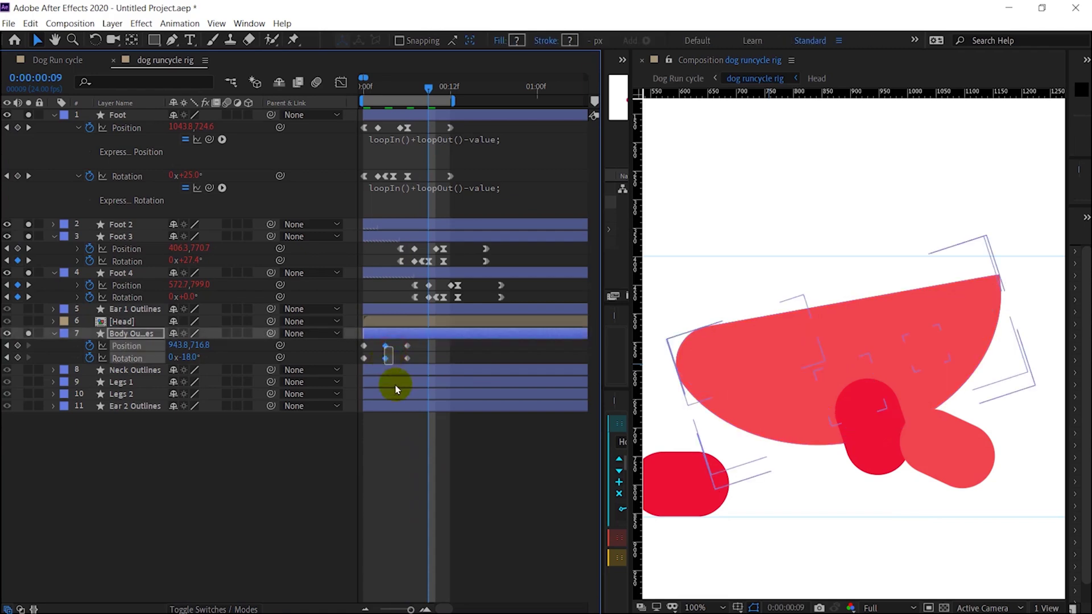
{"action": "left_click", "coordinate": [402, 428]}
{"action": "left_click_drag", "start_coordinate": [390, 371], "coordinate": [377, 339]}
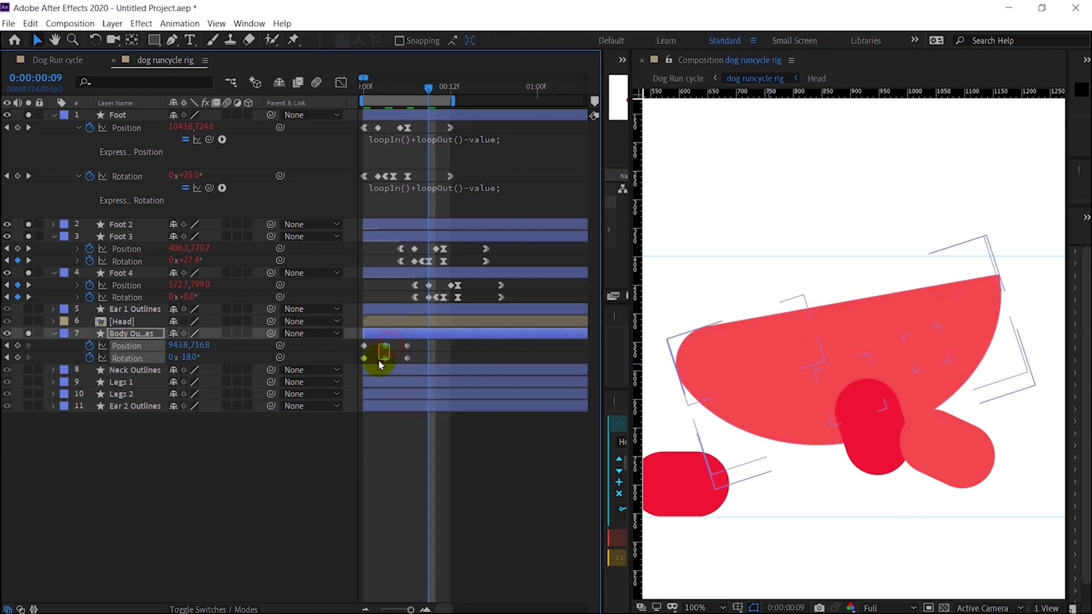
- Copy the body's frame 0 Position and Rotation keyframes to frame 12, and apply Easy Ease to all the body's keyframes
{"action": "key", "text": "Page_Down"}
{"action": "key", "text": "Page_Down"}
{"action": "key", "text": "Page_Down"}
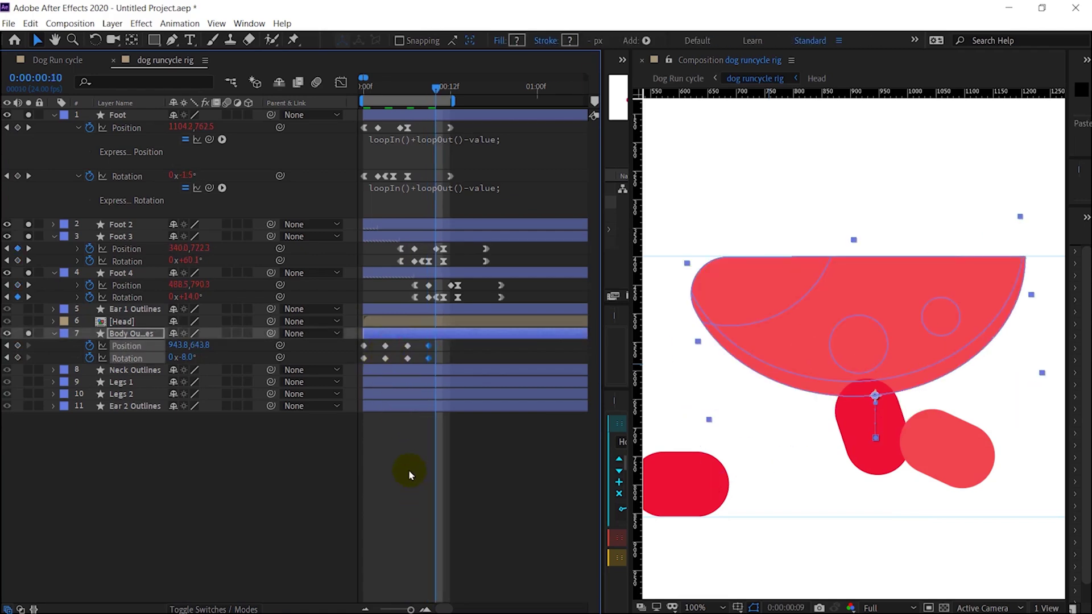
{"action": "left_click_drag", "start_coordinate": [399, 405], "coordinate": [361, 341]}
{"action": "key", "text": "ctrl+c"}
{"action": "key", "text": "ctrl+v"}
{"action": "left_click_drag", "start_coordinate": [467, 335], "coordinate": [350, 372]}
{"action": "key", "text": "F9"}
{"action": "left_click", "coordinate": [386, 502]}
{"action": "left_click", "coordinate": [344, 344]}
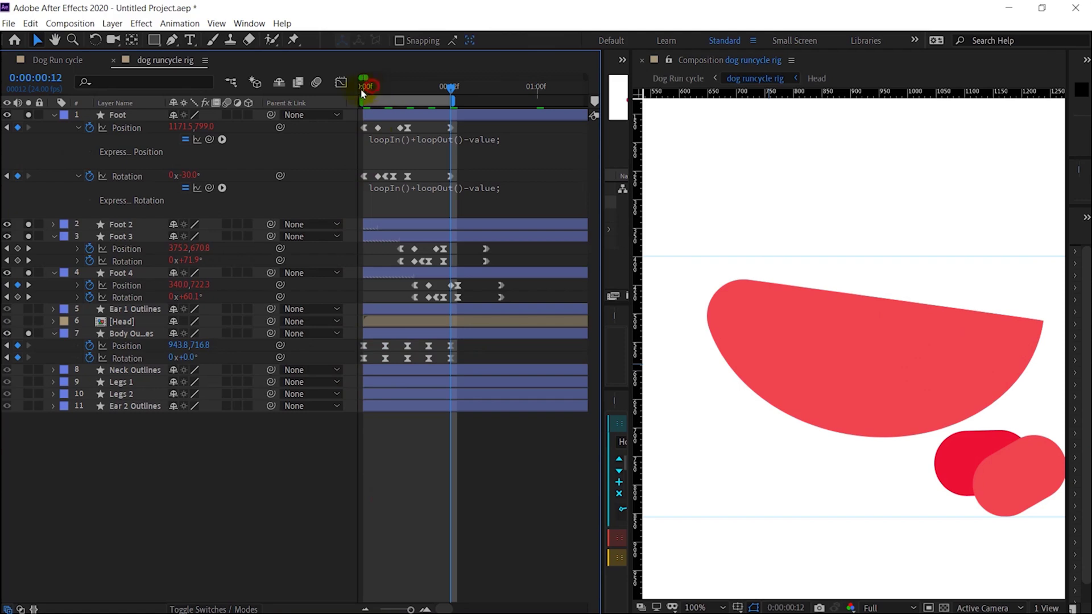
- Preview the body and feet run cycle from frame 0
{"action": "left_click_drag", "start_coordinate": [371, 87], "coordinate": [329, 97]}
{"action": "scroll", "coordinate": [880, 318], "scroll_direction": "down", "scroll_amount": 1}
{"action": "key", "text": "space"}
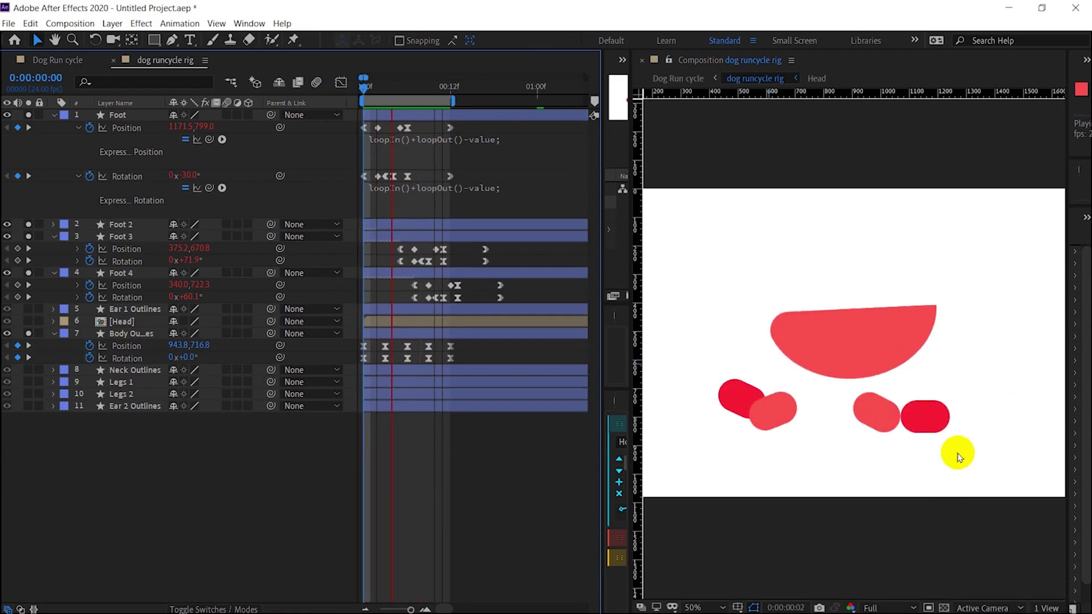
{"action": "key", "text": "space"}
- Reorder the Foot 3 and Foot 4 layers directly below Legs 2 and preview the result
{"action": "left_click", "coordinate": [128, 334]}
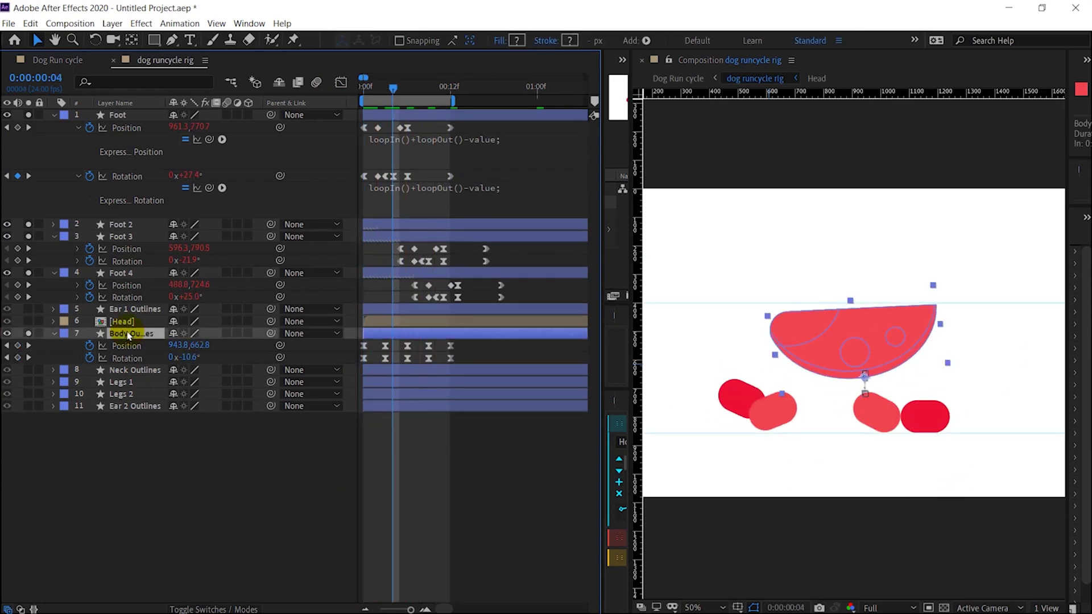
{"action": "left_click", "coordinate": [140, 237]}
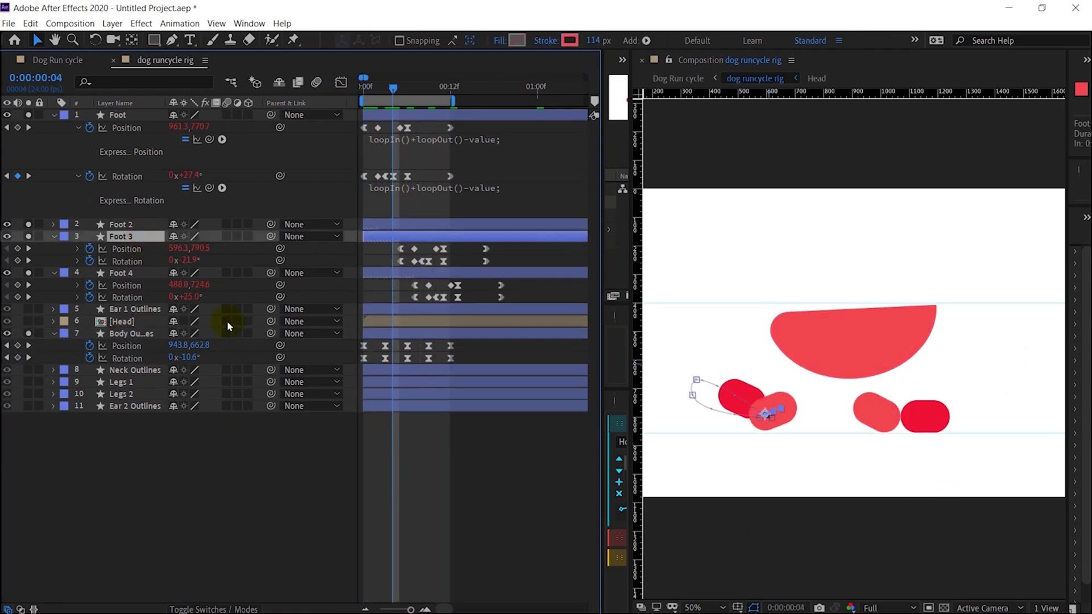
{"action": "left_click", "coordinate": [141, 272], "text": "shift"}
{"action": "left_click_drag", "start_coordinate": [141, 273], "coordinate": [153, 400]}
{"action": "key", "text": "space"}
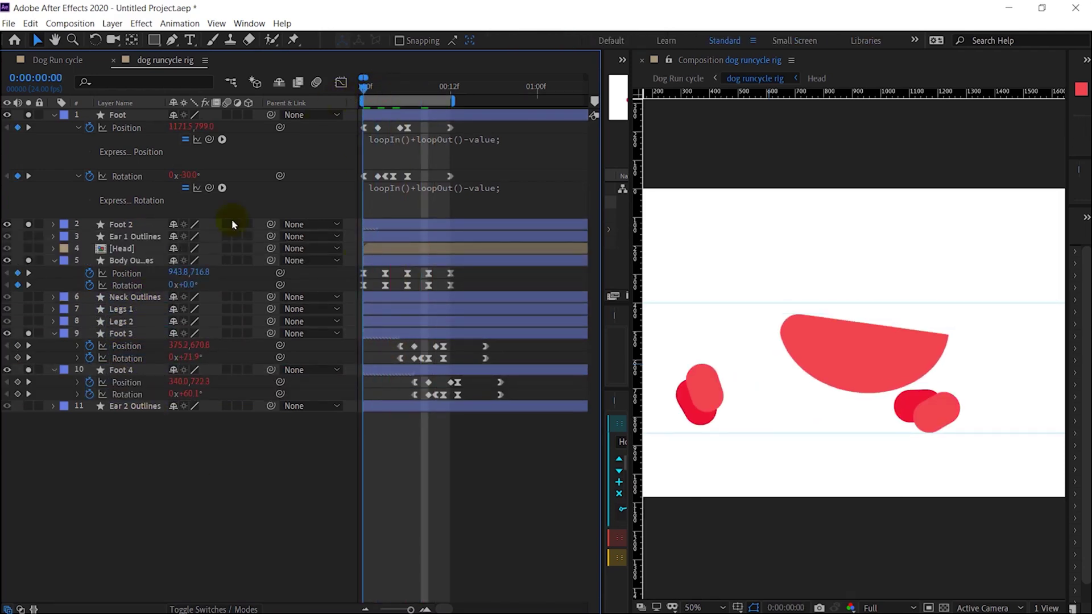
- Solo the Neck Outlines layer, and parent the Head to Neck Outlines and Neck Outlines to Body Outlines
{"action": "left_click", "coordinate": [135, 262]}
{"action": "left_click", "coordinate": [405, 476]}
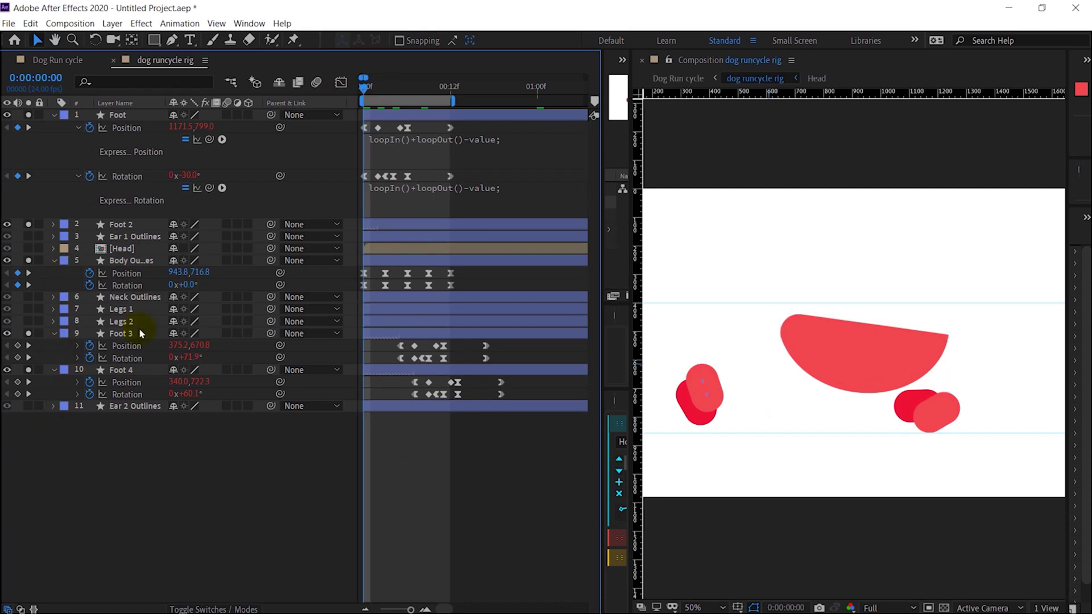
{"action": "left_click", "coordinate": [131, 297]}
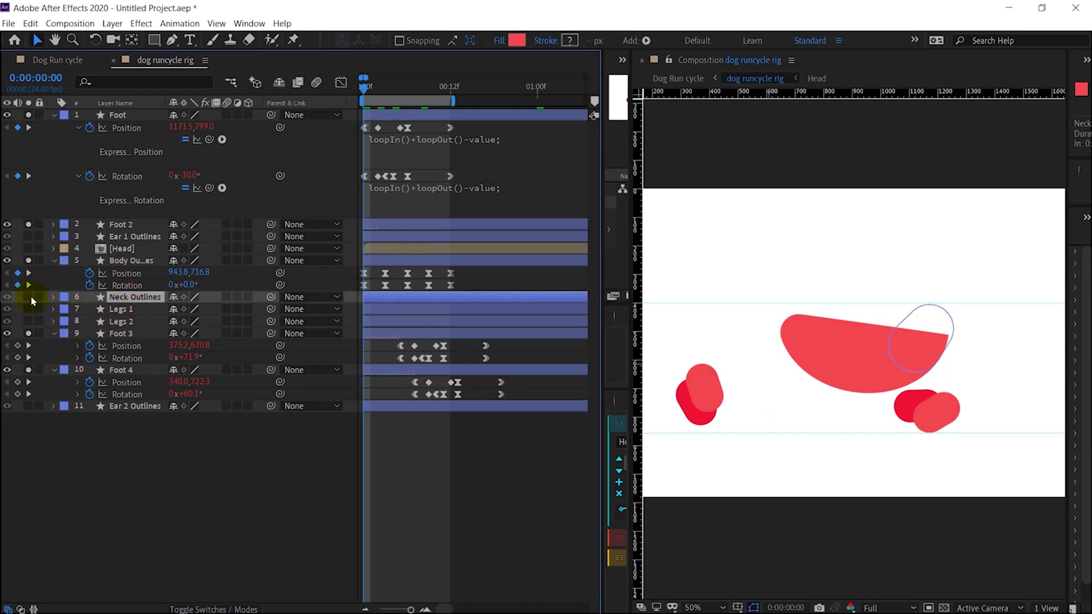
{"action": "left_click", "coordinate": [29, 297]}
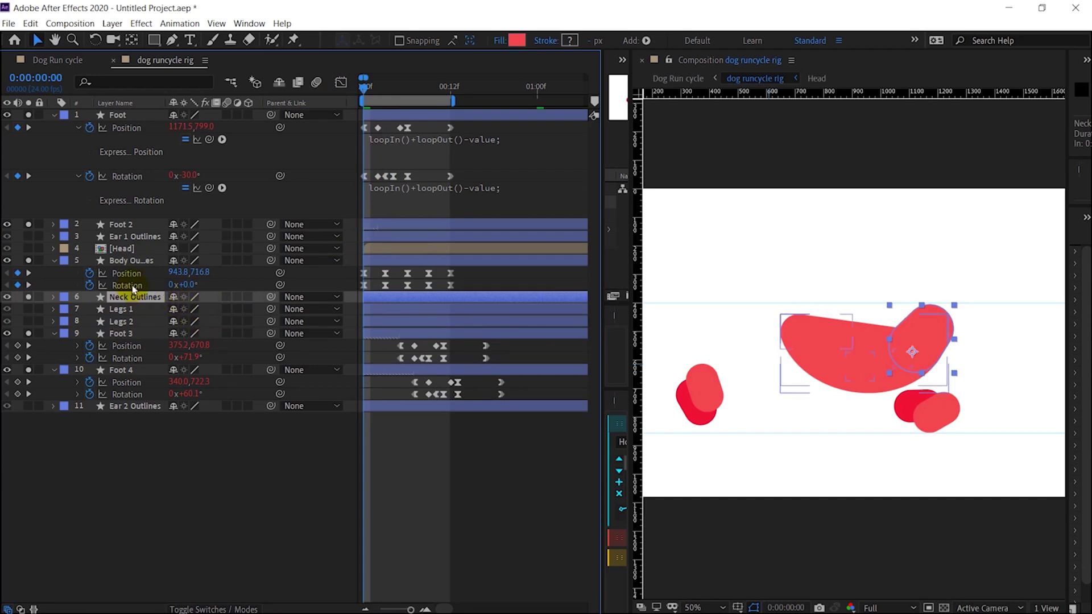
{"action": "left_click", "coordinate": [129, 251], "text": "ctrl"}
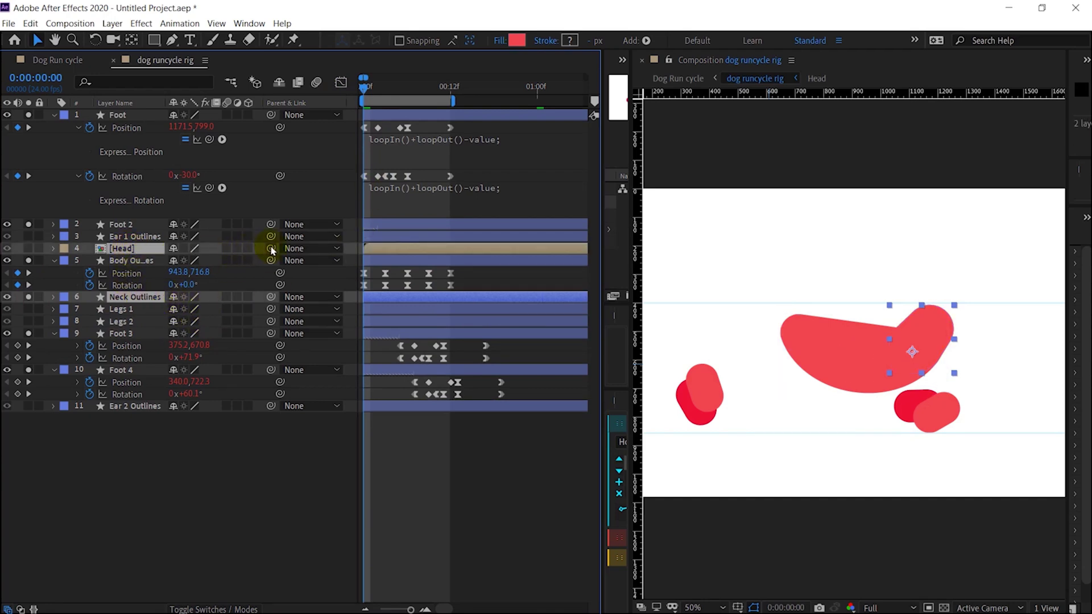
{"action": "left_click_drag", "start_coordinate": [271, 250], "coordinate": [142, 258]}
{"action": "left_click", "coordinate": [159, 261]}
- Parent the Ear 1 Outlines and Ear 2 Outlines layers to the Head
{"action": "left_click", "coordinate": [149, 237]}
{"action": "left_click", "coordinate": [173, 407], "text": "ctrl"}
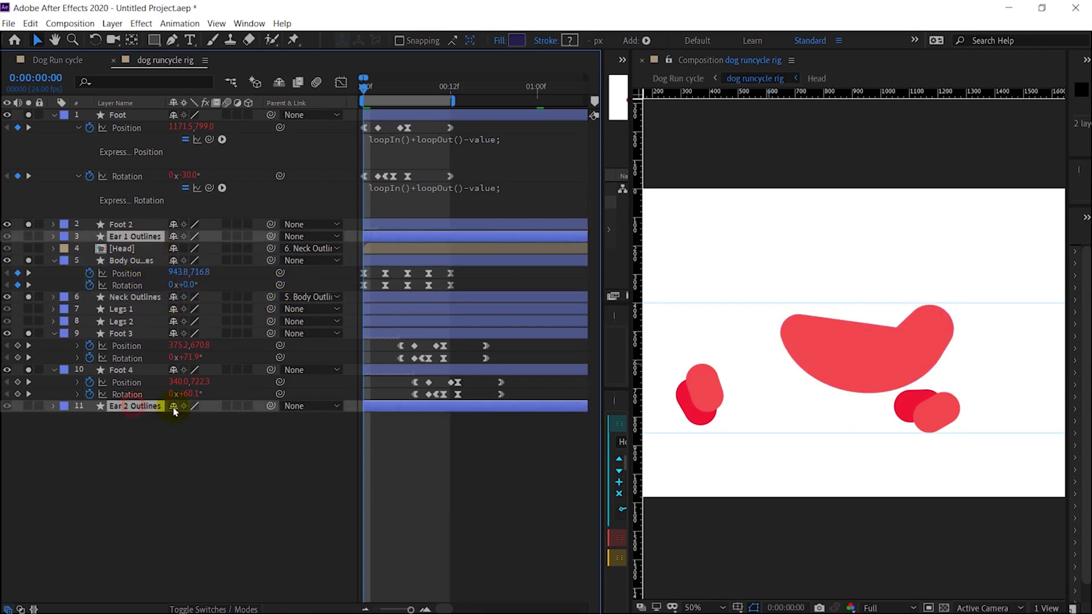
{"action": "left_click_drag", "start_coordinate": [270, 405], "coordinate": [110, 270]}
{"action": "left_click_drag", "start_coordinate": [138, 267], "coordinate": [121, 253]}
{"action": "left_click", "coordinate": [134, 247]}
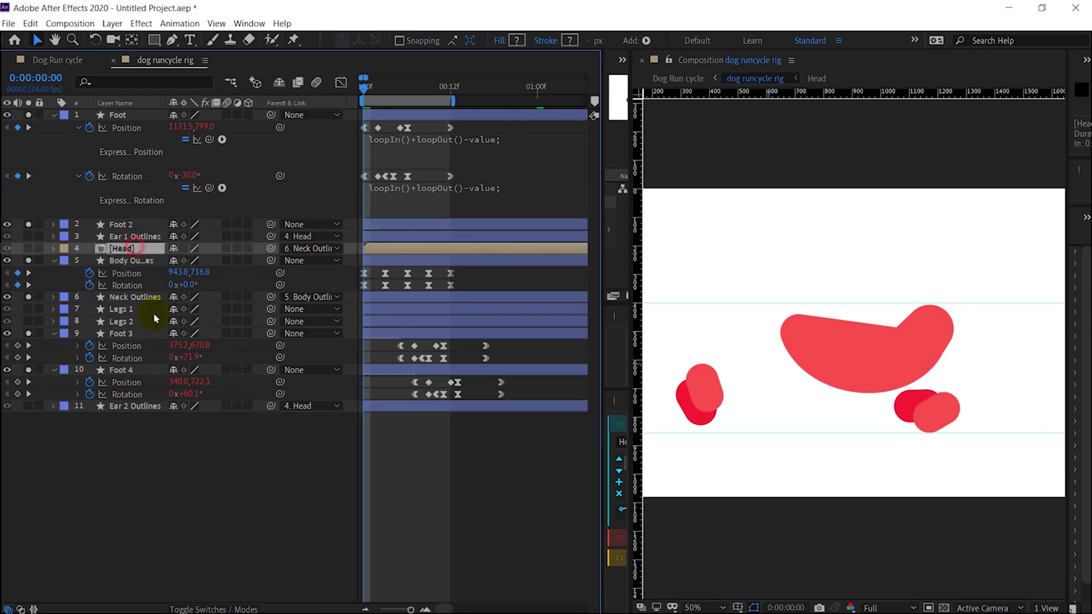
- Keyframe the Neck Outlines' Position and Rotation at frame 0, and rotate the neck to -24° at frame 3, adjusting its position to fit
{"action": "left_click", "coordinate": [135, 297]}
{"action": "key", "text": "p"}
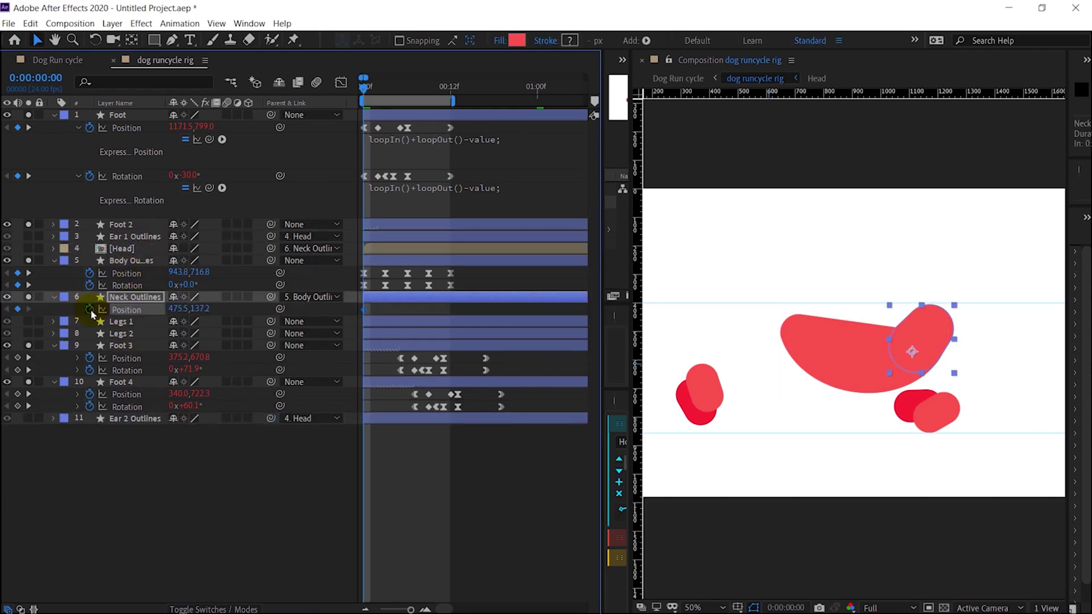
{"action": "key", "text": "r"}
{"action": "left_click", "coordinate": [89, 309]}
{"action": "key", "text": "Page_Down"}
{"action": "key", "text": "Page_Down"}
{"action": "key", "text": "Page_Down"}
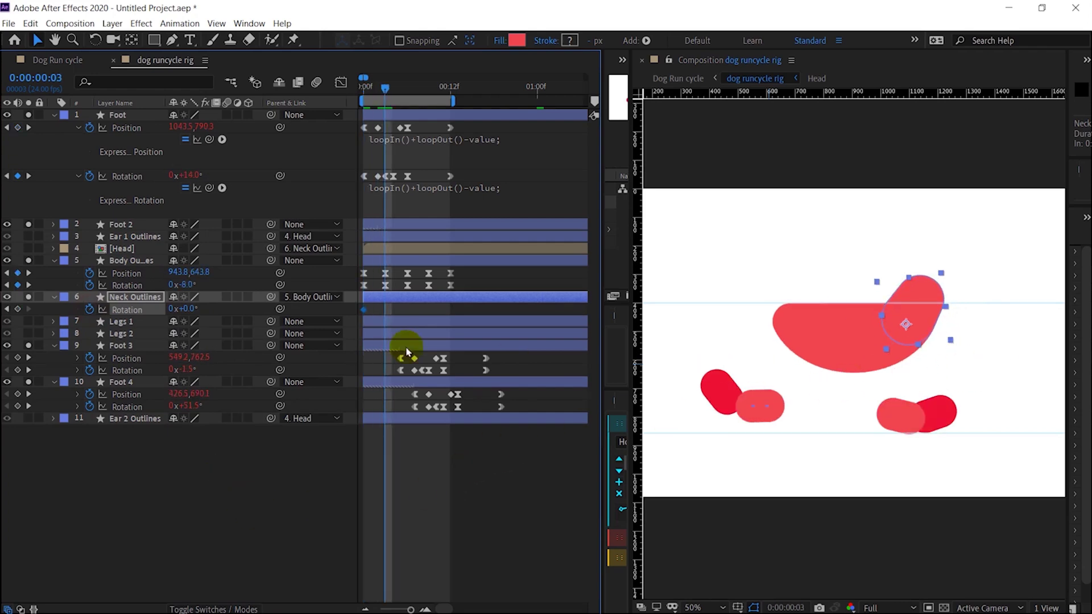
{"action": "left_click_drag", "start_coordinate": [187, 313], "coordinate": [171, 322]}
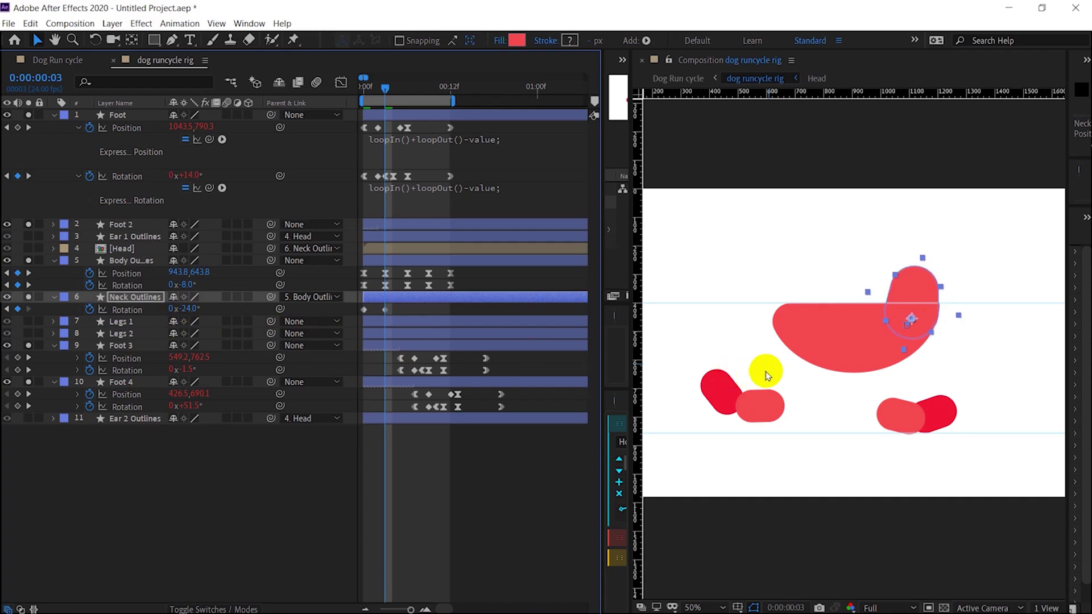
{"action": "scroll", "coordinate": [765, 370], "scroll_direction": "up", "scroll_amount": 1}
- Shift the neck's frame 3 pose to frame 6, set its Rotation to -35° and reposition the neck on the body
{"action": "key", "text": "Page_Down"}
{"action": "key", "text": "Page_Down"}
{"action": "key", "text": "Page_Down"}
{"action": "left_click_drag", "start_coordinate": [394, 305], "coordinate": [376, 320]}
{"action": "key", "text": "Page_Up"}
{"action": "key", "text": "Page_Up"}
{"action": "key", "text": "Page_Up"}
{"action": "key", "text": "Page_Down"}
{"action": "key", "text": "Page_Down"}
{"action": "key", "text": "Page_Down"}
{"action": "left_click_drag", "start_coordinate": [385, 310], "coordinate": [407, 309]}
{"action": "left_click_drag", "start_coordinate": [193, 311], "coordinate": [186, 315]}
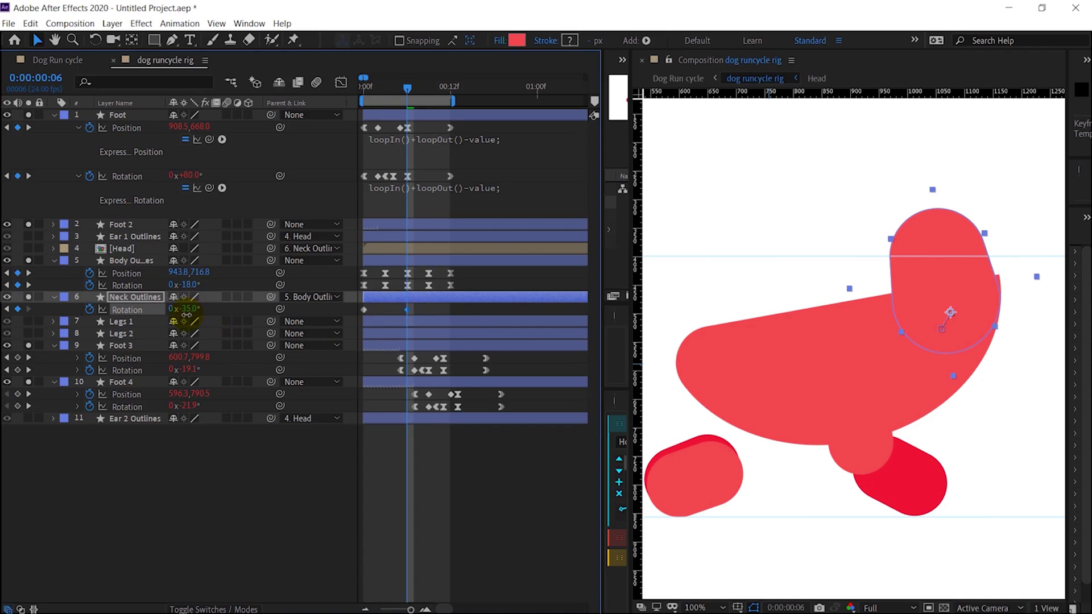
{"action": "left_click_drag", "start_coordinate": [961, 330], "coordinate": [961, 319]}
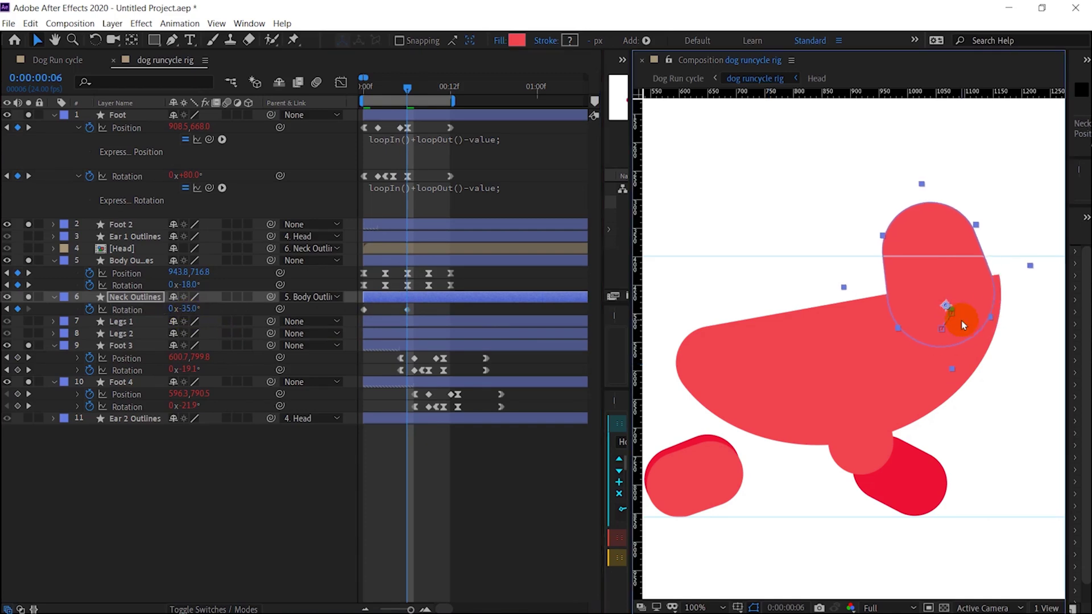
- Copy the neck's frame 0 Rotation keyframe to frame 12 and apply Easy Ease to the neck's Rotation keyframes
{"action": "key", "text": "Page_Down"}
{"action": "key", "text": "Page_Down"}
{"action": "key", "text": "Page_Down"}
{"action": "key", "text": "Page_Down"}
{"action": "key", "text": "Page_Down"}
{"action": "key", "text": "Page_Down"}
{"action": "left_click", "coordinate": [364, 310]}
{"action": "key", "text": "ctrl+c"}
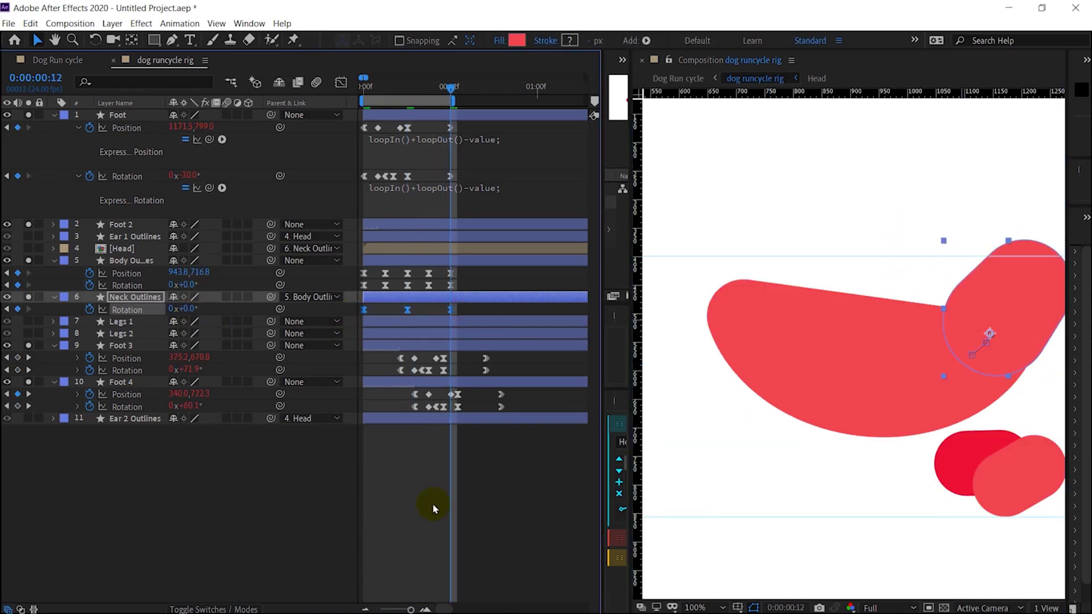
- Preview the run cycle with the animated neck
{"action": "key", "text": "space"}
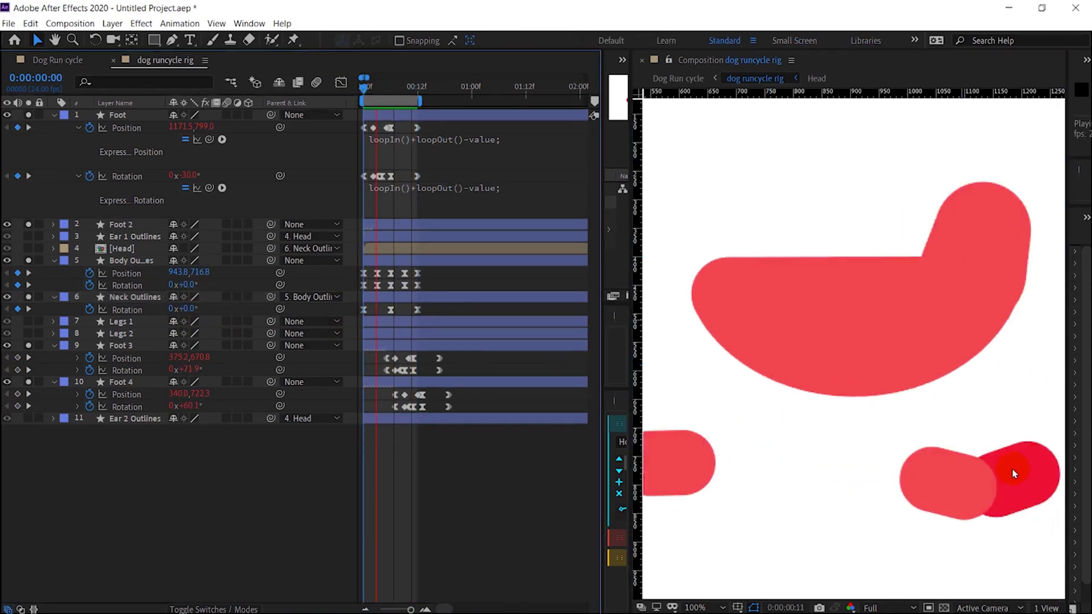
{"action": "scroll", "coordinate": [1014, 472], "scroll_direction": "down", "scroll_amount": 1}
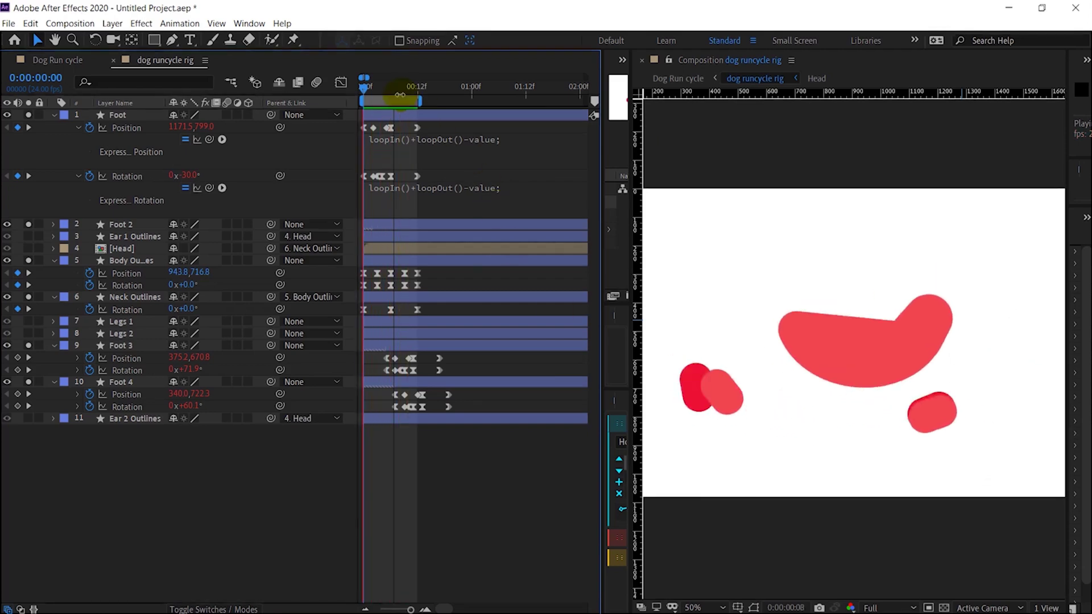
{"action": "key", "text": "space"}
- Solo the Head layer, keyframe its Rotation at frame 0 and set it to 36° at frame 6
{"action": "left_click", "coordinate": [28, 248]}
{"action": "left_click", "coordinate": [121, 247]}
{"action": "scroll", "coordinate": [911, 328], "scroll_direction": "up", "scroll_amount": 1}
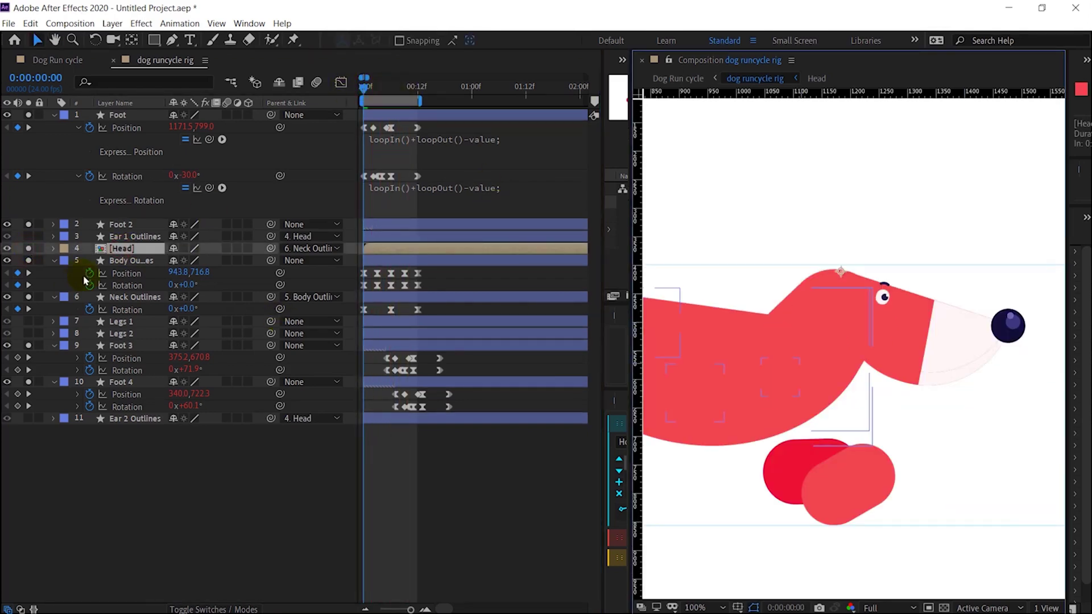
{"action": "key", "text": "r"}
{"action": "left_click", "coordinate": [89, 261]}
{"action": "key", "text": "k"}
{"action": "key", "text": "k"}
{"action": "key", "text": "k"}
{"action": "key", "text": "k"}
{"action": "key", "text": "k"}
{"action": "left_click_drag", "start_coordinate": [185, 260], "coordinate": [206, 260]}
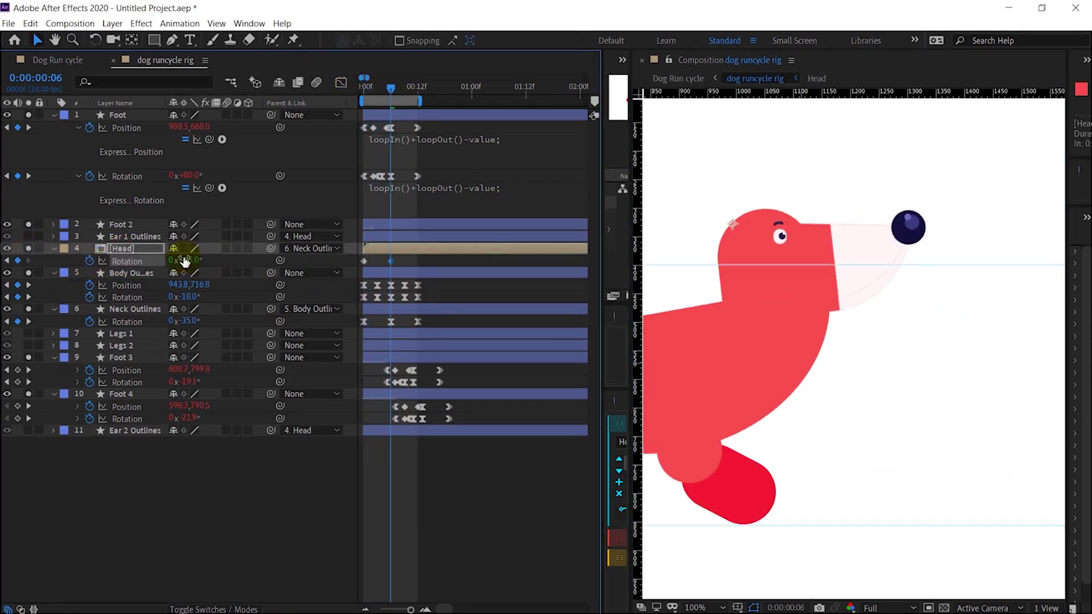
- Keyframe the Head's Position at frame 0 and move the head to 198.8, 18.0 at frame 6
{"action": "key", "text": "shift+p"}
{"action": "left_click", "coordinate": [89, 261]}
{"action": "left_click", "coordinate": [7, 273]}
{"action": "left_click", "coordinate": [18, 261]}
{"action": "left_click", "coordinate": [28, 273]}
{"action": "left_click", "coordinate": [133, 251]}
{"action": "key", "text": "Page_Down"}
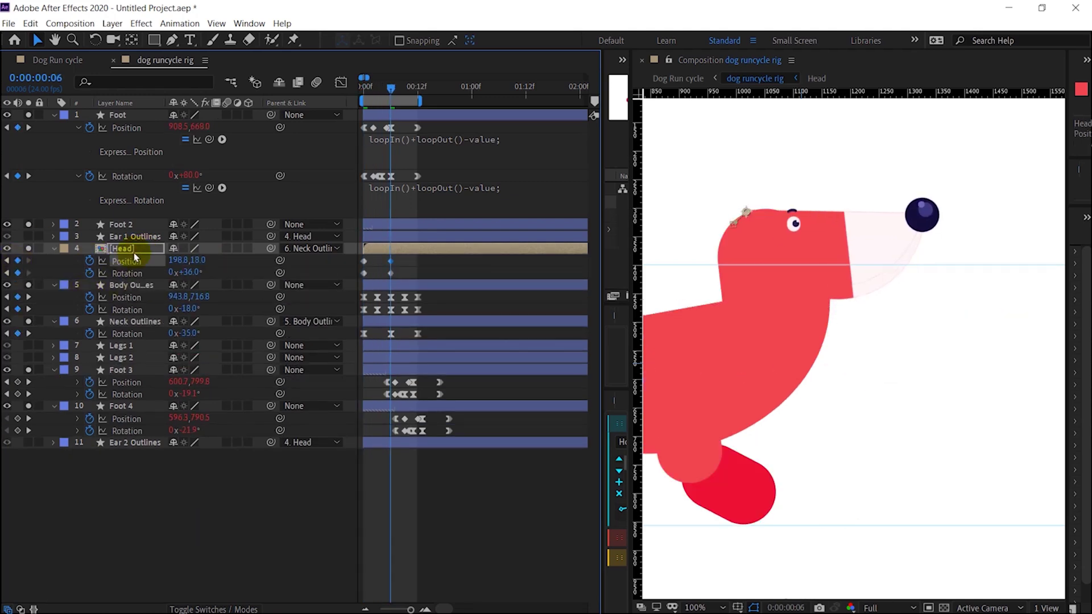
{"action": "left_click", "coordinate": [370, 526]}
{"action": "left_click", "coordinate": [135, 252]}
- Copy the Head's frame 0 Position and Rotation keyframes to frame 12
{"action": "key", "text": "k"}
{"action": "key", "text": "k"}
{"action": "key", "text": "k"}
{"action": "key", "text": "k"}
{"action": "key", "text": "k"}
{"action": "left_click_drag", "start_coordinate": [374, 279], "coordinate": [360, 254]}
{"action": "key", "text": "ctrl+c"}
{"action": "key", "text": "ctrl+v"}
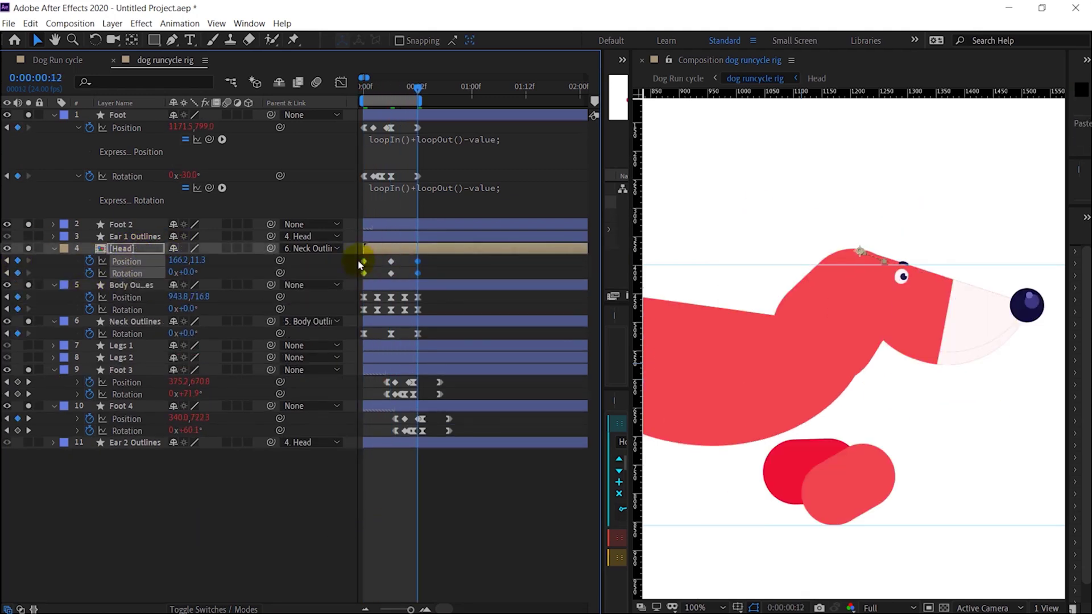
- Reduce the Head's Rotation at frame 6 so the muzzle tilts upward, and step back through the frames to check it
{"action": "key", "text": "j"}
{"action": "key", "text": "j"}
{"action": "key", "text": "j"}
{"action": "key", "text": "j"}
{"action": "key", "text": "j"}
{"action": "key", "text": "j"}
{"action": "left_click_drag", "start_coordinate": [202, 272], "coordinate": [196, 275]}
{"action": "left_click", "coordinate": [422, 482]}
{"action": "key", "text": "j"}
{"action": "key", "text": "j"}
{"action": "key", "text": "j"}
{"action": "key", "text": "j"}
{"action": "key", "text": "j"}
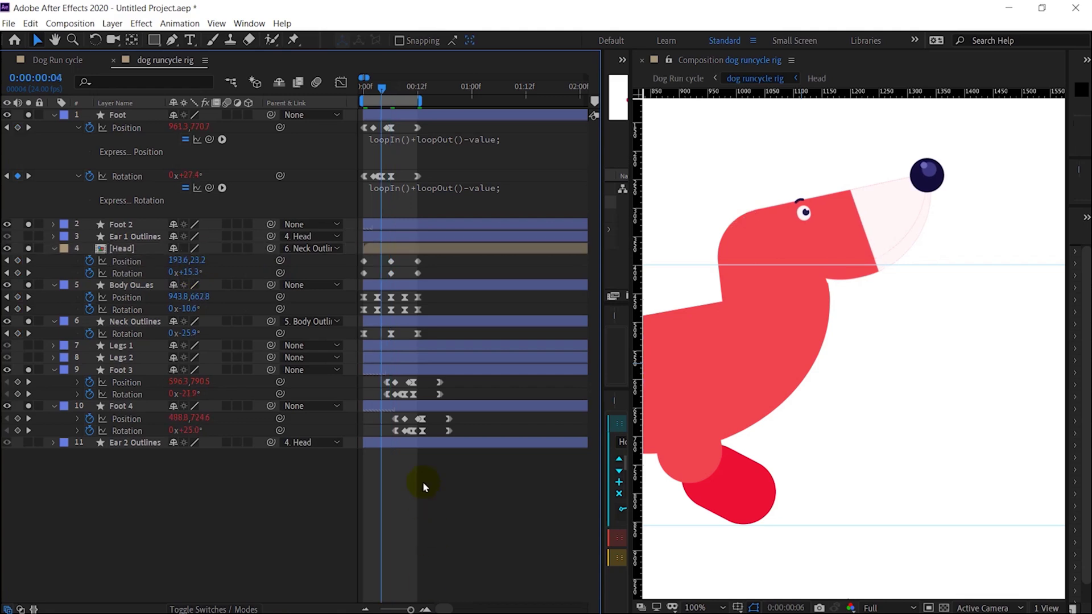
- Return to frame 12 and paste the Head's frame 0 Position and Rotation keyframes there again
{"action": "key", "text": "k"}
{"action": "key", "text": "k"}
{"action": "key", "text": "k"}
{"action": "key", "text": "k"}
{"action": "key", "text": "k"}
{"action": "key", "text": "k"}
{"action": "key", "text": "k"}
{"action": "key", "text": "k"}
{"action": "key", "text": "k"}
{"action": "key", "text": "k"}
{"action": "key", "text": "k"}
{"action": "left_click", "coordinate": [364, 334]}
{"action": "left_click_drag", "start_coordinate": [370, 315], "coordinate": [358, 291]}
{"action": "key", "text": "ctrl+c"}
{"action": "key", "text": "ctrl+v"}
{"action": "left_click", "coordinate": [135, 248]}
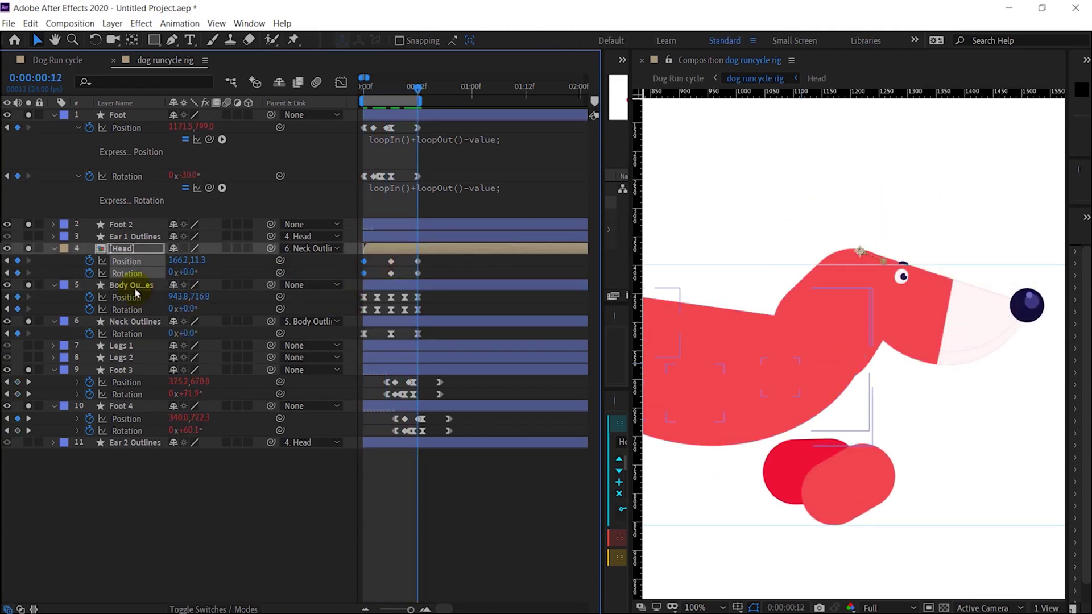
- Keyframe the Neck Outlines' Position through the cycle, pasting its frame 0 Position and Rotation keyframes at frame 12
{"action": "left_click", "coordinate": [143, 321]}
{"action": "key", "text": "shift+p"}
{"action": "left_click_drag", "start_coordinate": [371, 329], "coordinate": [354, 351]}
{"action": "key", "text": "ctrl+c"}
{"action": "key", "text": "ctrl+v"}
{"action": "key", "text": "j"}
{"action": "key", "text": "j"}
{"action": "key", "text": "j"}
{"action": "key", "text": "ctrl+v"}
{"action": "left_click", "coordinate": [383, 518]}
{"action": "left_click", "coordinate": [403, 334]}
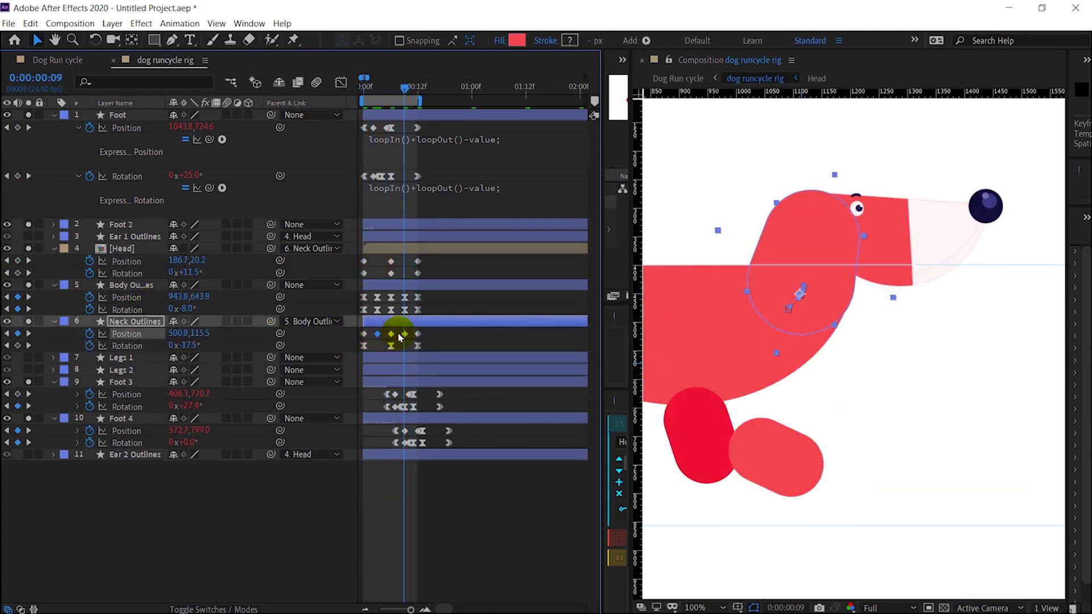
- Play back the run cycle with the whole composition in view
{"action": "left_click", "coordinate": [477, 428]}
{"action": "key", "text": "space"}
{"action": "scroll", "coordinate": [982, 530], "scroll_direction": "down", "scroll_amount": 2}
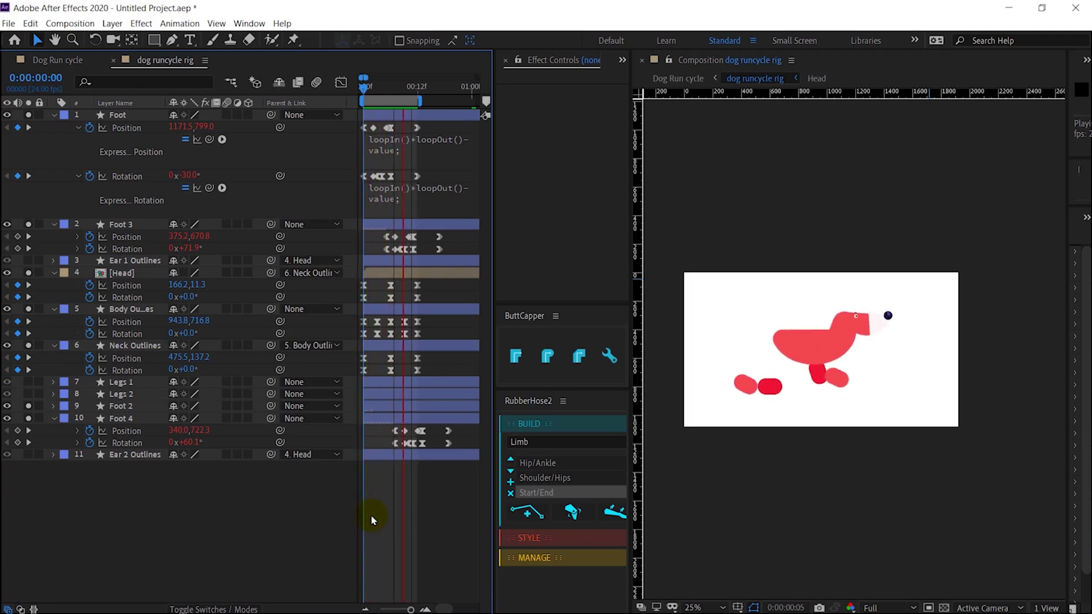
- Solo only the Foot and Body Outlines layers to isolate them from the rest of the dog
{"action": "left_click", "coordinate": [142, 114]}
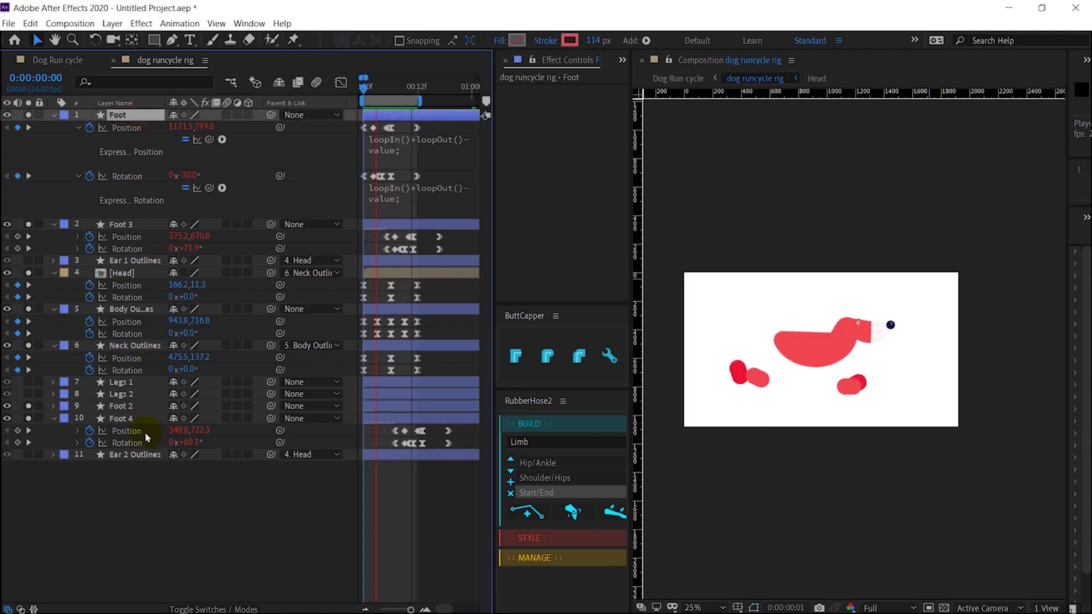
{"action": "left_click", "coordinate": [118, 456], "text": "shift"}
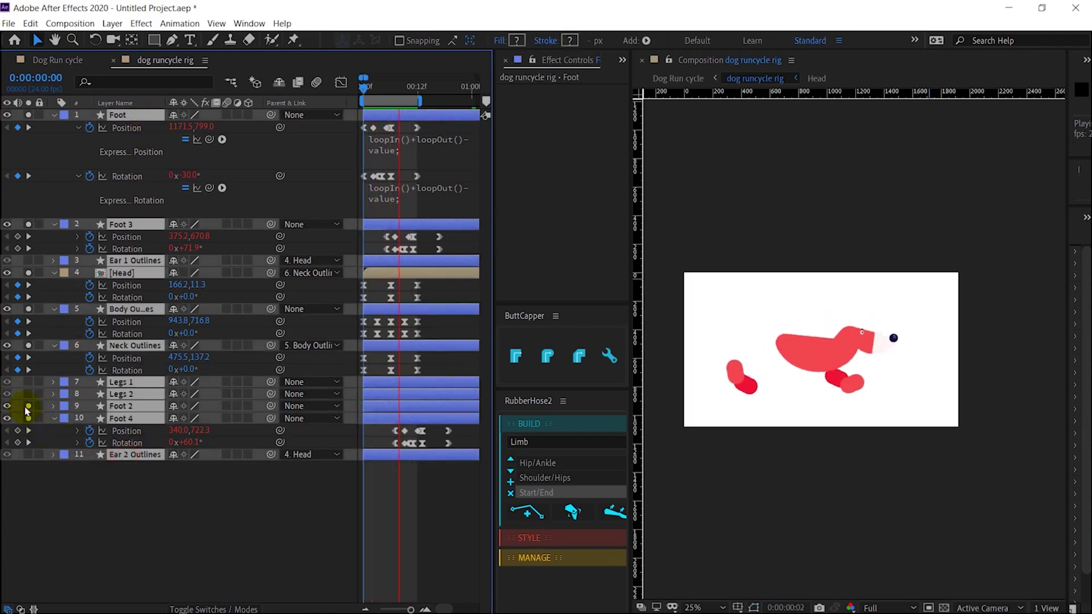
{"action": "left_click", "coordinate": [134, 547]}
{"action": "left_click", "coordinate": [134, 309]}
{"action": "left_click", "coordinate": [118, 115], "text": "ctrl"}
{"action": "left_click", "coordinate": [28, 115]}
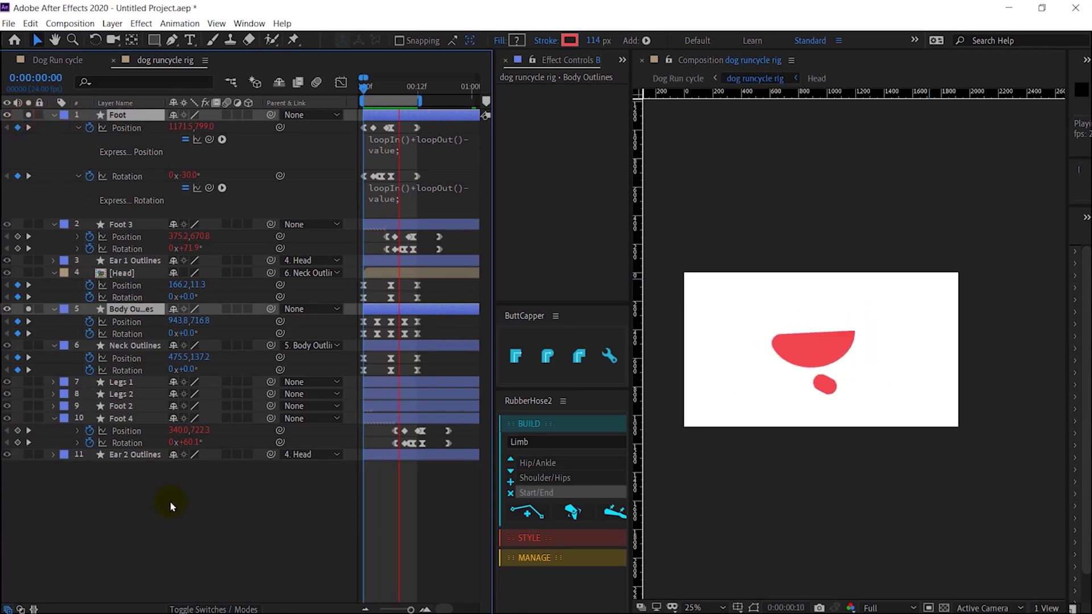
{"action": "left_click", "coordinate": [239, 574]}
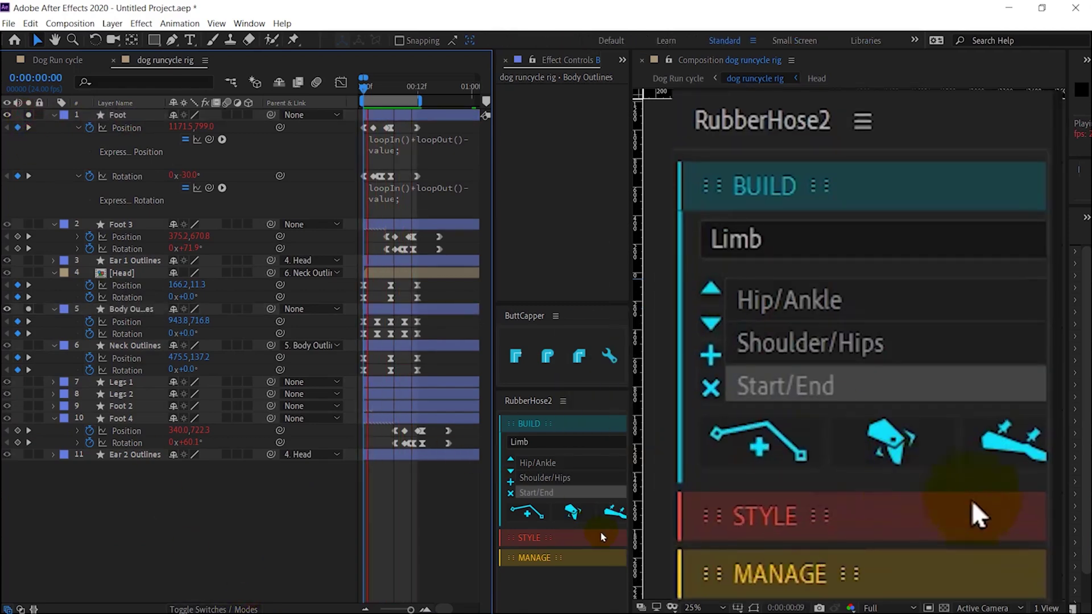
- Build a RubberHose limb named Limb with Start/End controllers and select both of its controllers
{"action": "left_click", "coordinate": [538, 424]}
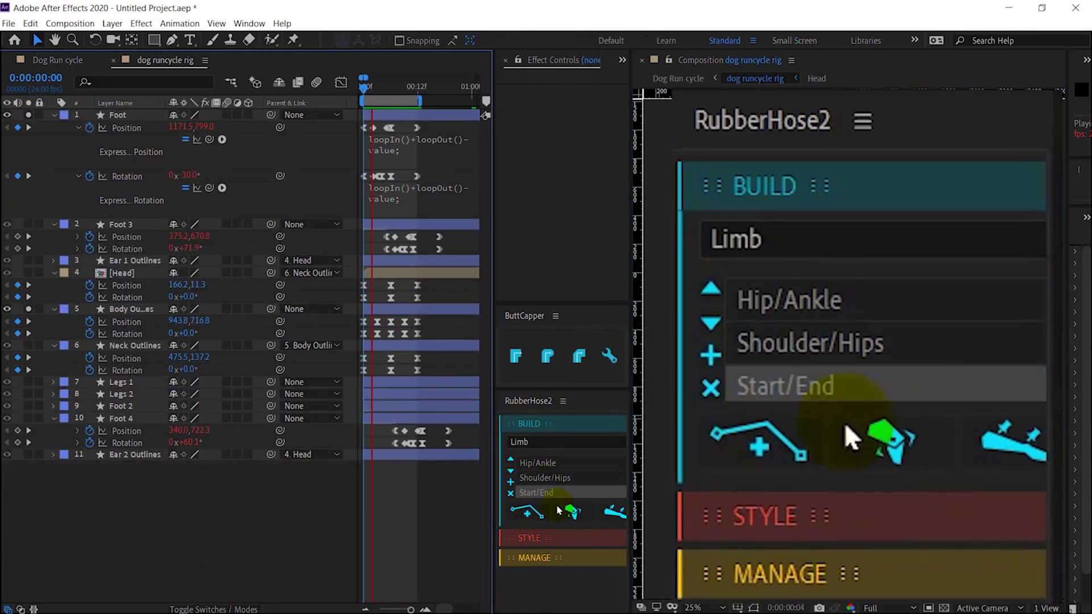
{"action": "left_click", "coordinate": [526, 512]}
{"action": "left_click", "coordinate": [138, 127]}
{"action": "left_click", "coordinate": [149, 114], "text": "ctrl"}
{"action": "scroll", "coordinate": [829, 450], "scroll_direction": "up", "scroll_amount": 2}
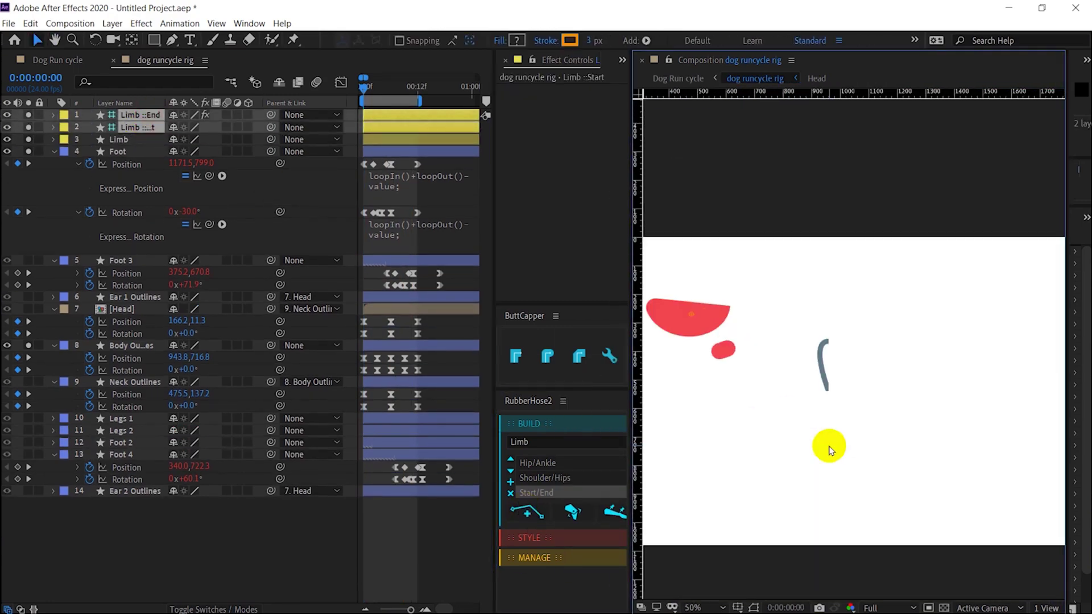
- Set the Limb layer's stroke width to 114 px
{"action": "scroll", "coordinate": [829, 450], "scroll_direction": "down", "scroll_amount": 1}
{"action": "left_click", "coordinate": [138, 127]}
{"action": "scroll", "coordinate": [909, 356], "scroll_direction": "up", "scroll_amount": 1}
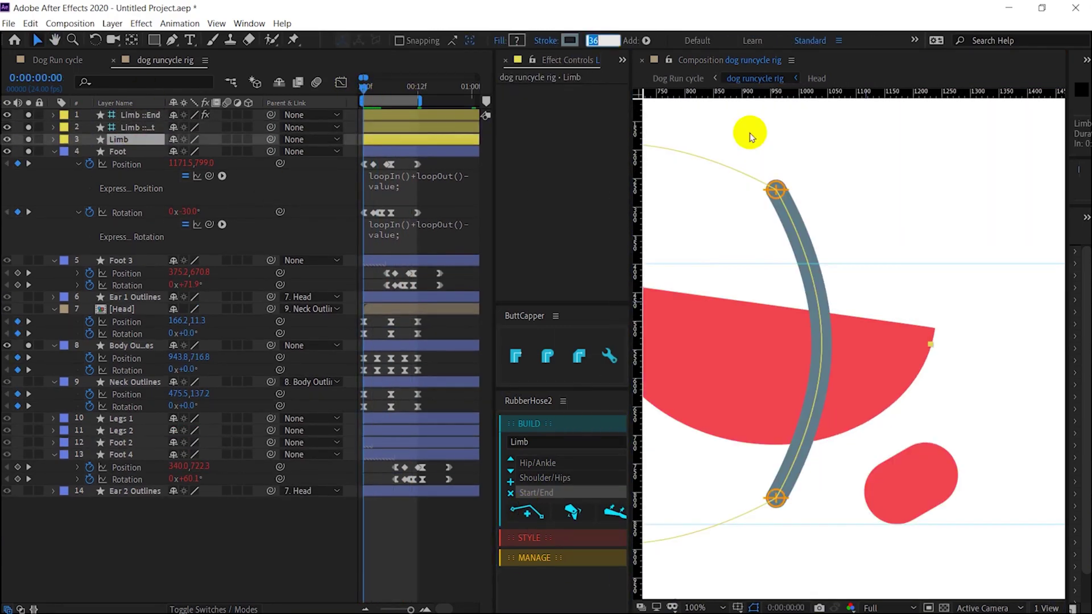
{"action": "type", "text": "114"}
{"action": "key", "text": "Return"}
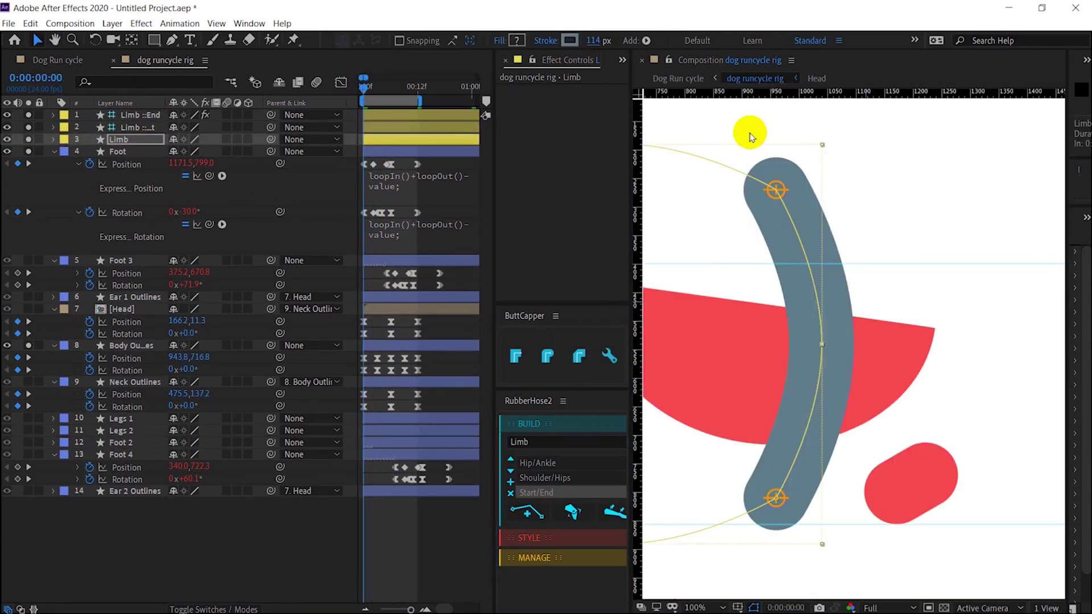
- Set the Bend Direction of the limb's End controller to -100 so the leg bends the other way
{"action": "left_click", "coordinate": [581, 139]}
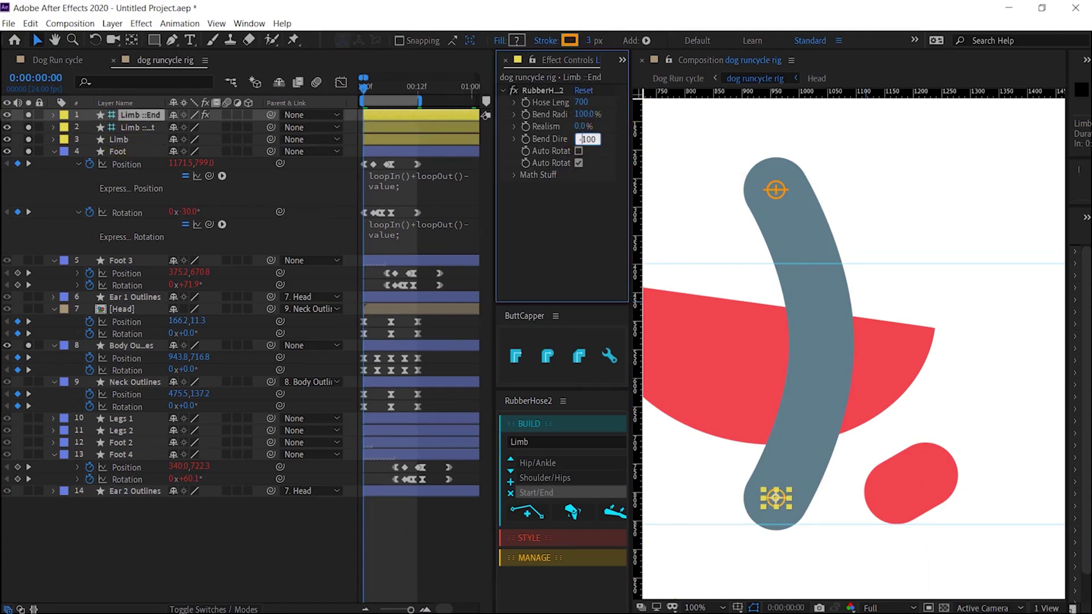
{"action": "left_click", "coordinate": [579, 139]}
{"action": "type", "text": "-100"}
{"action": "key", "text": "Return"}
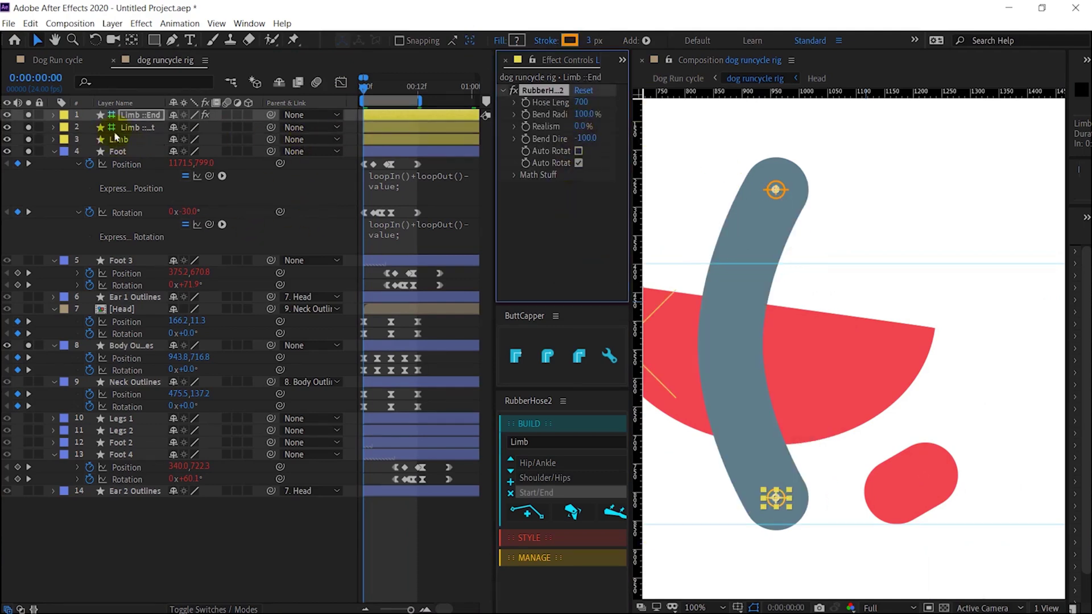
- Place the limb's Start controller on the front of the body and its End controller on the foot, with Hose Length 270
{"action": "left_click", "coordinate": [138, 128]}
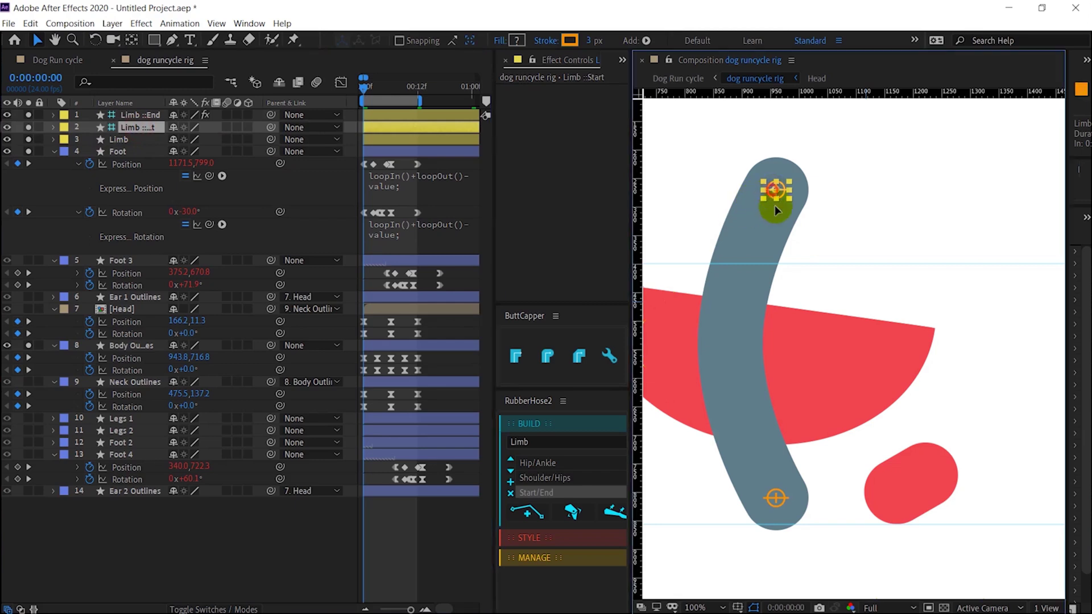
{"action": "left_click_drag", "start_coordinate": [780, 194], "coordinate": [834, 401]}
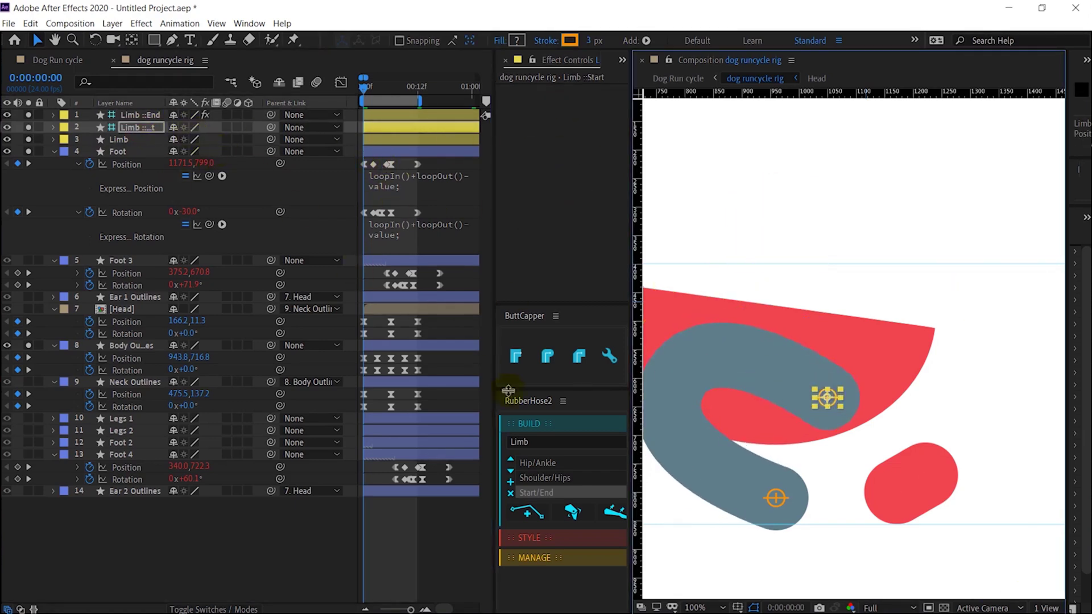
{"action": "left_click_drag", "start_coordinate": [776, 499], "coordinate": [890, 496]}
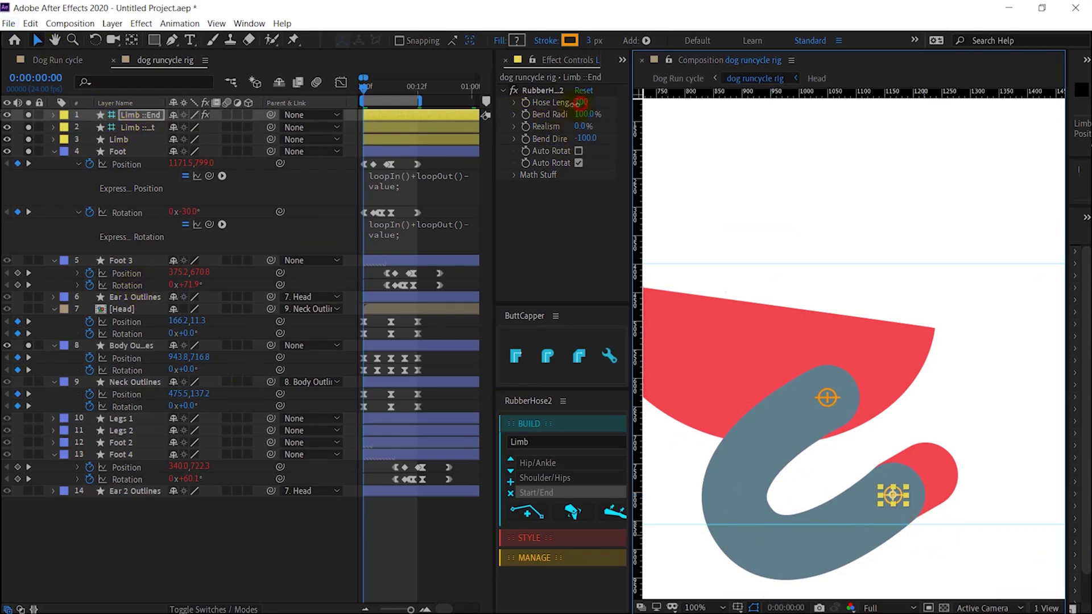
{"action": "left_click_drag", "start_coordinate": [577, 104], "coordinate": [547, 107]}
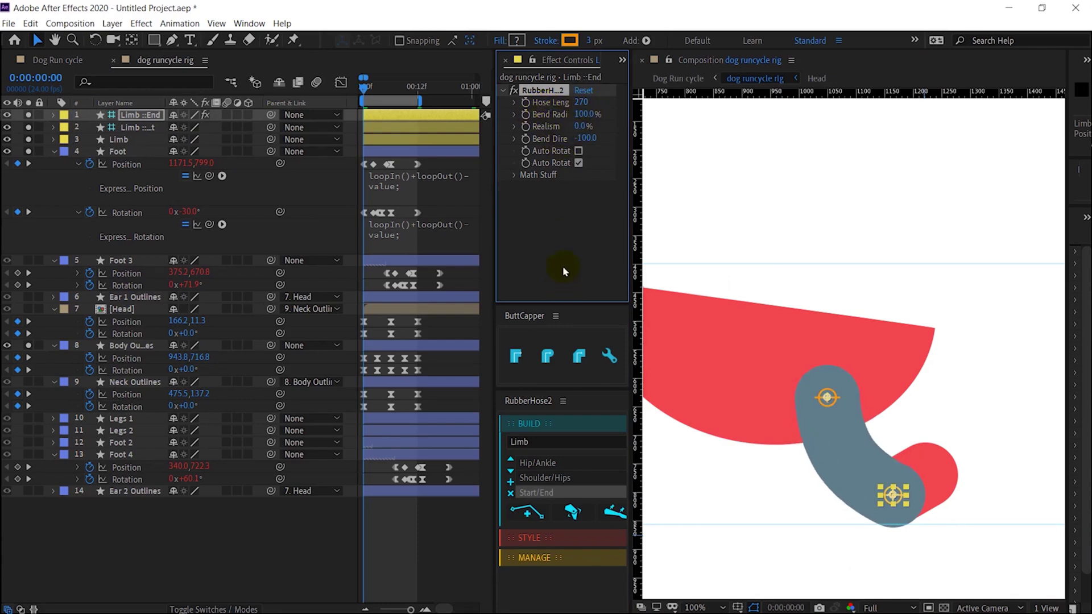
- Nudge the limb's End controller in small increments until the leg's rounded end lines up with the back of the foot
{"action": "scroll", "coordinate": [904, 500], "scroll_direction": "up", "scroll_amount": 1}
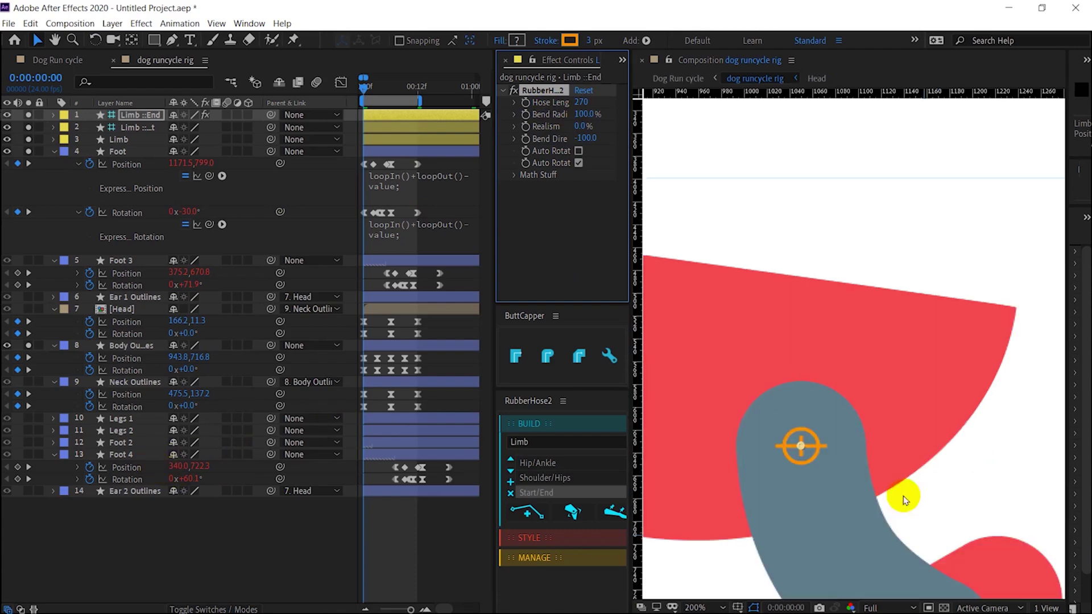
{"action": "left_click_drag", "start_coordinate": [817, 474], "coordinate": [739, 229]}
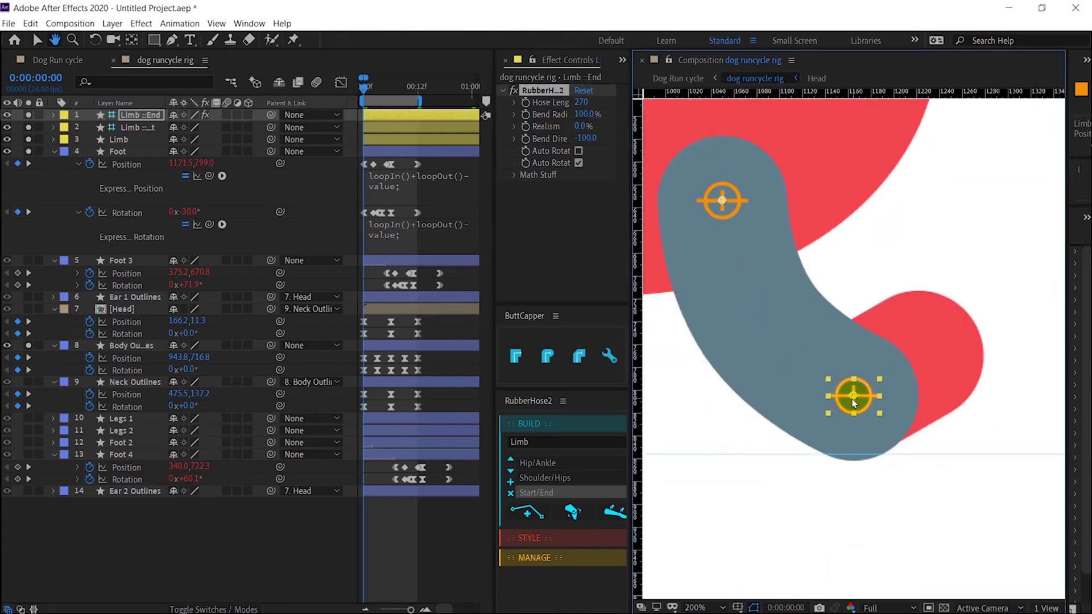
{"action": "left_click", "coordinate": [148, 115]}
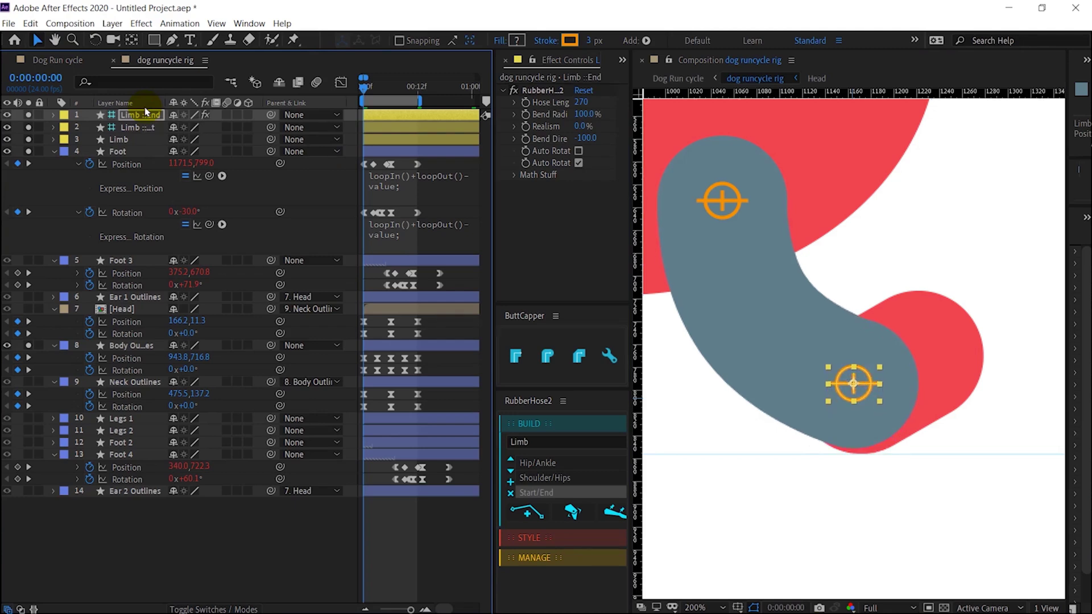
{"action": "key", "text": "Down"}
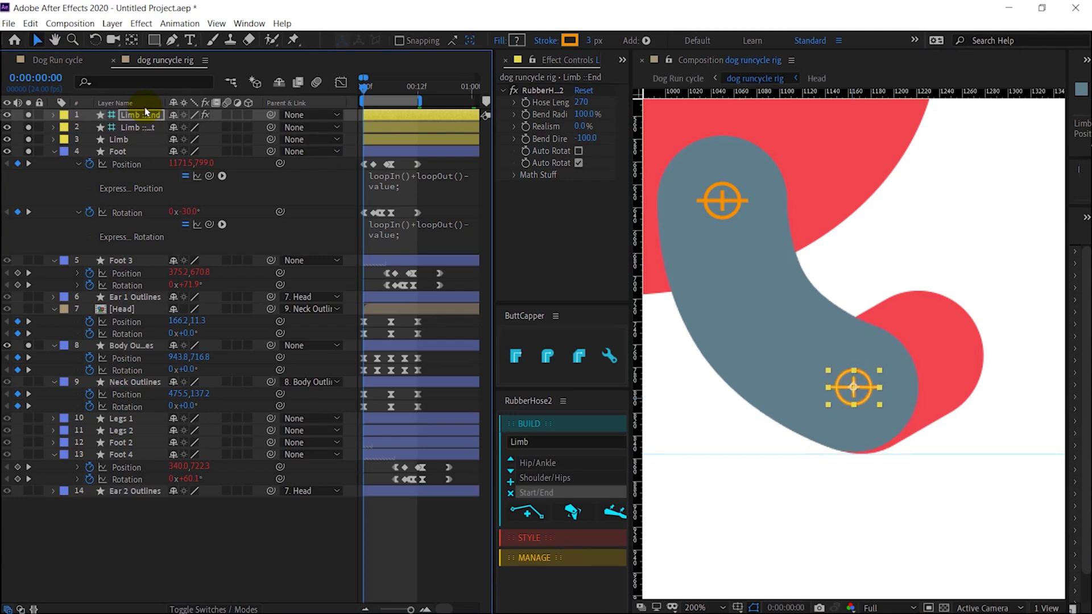
{"action": "key", "text": "Down"}
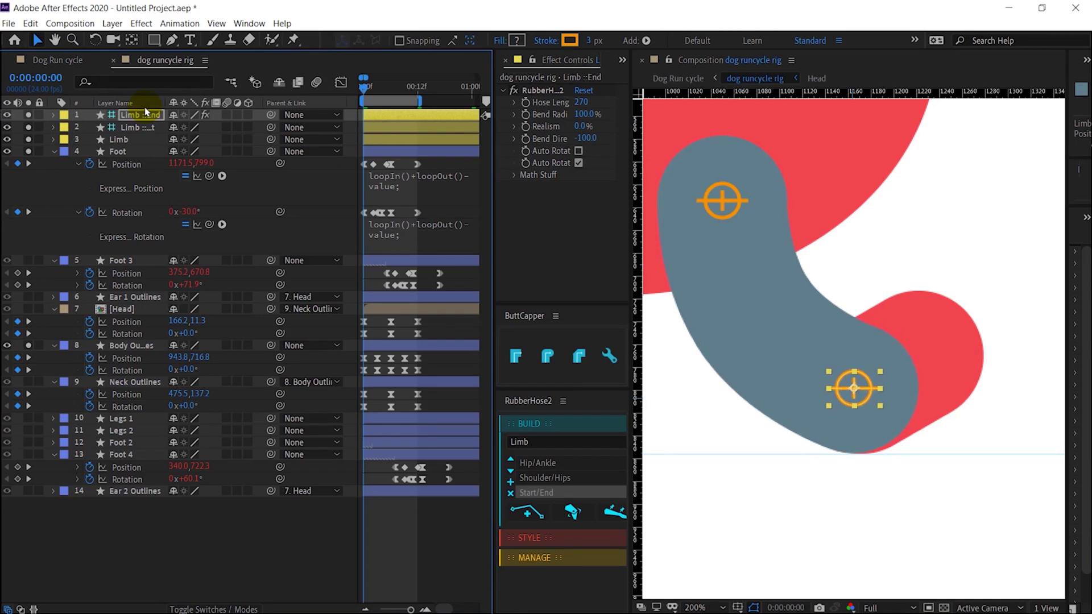
{"action": "key", "text": "Down"}
{"action": "key", "text": "Down"}
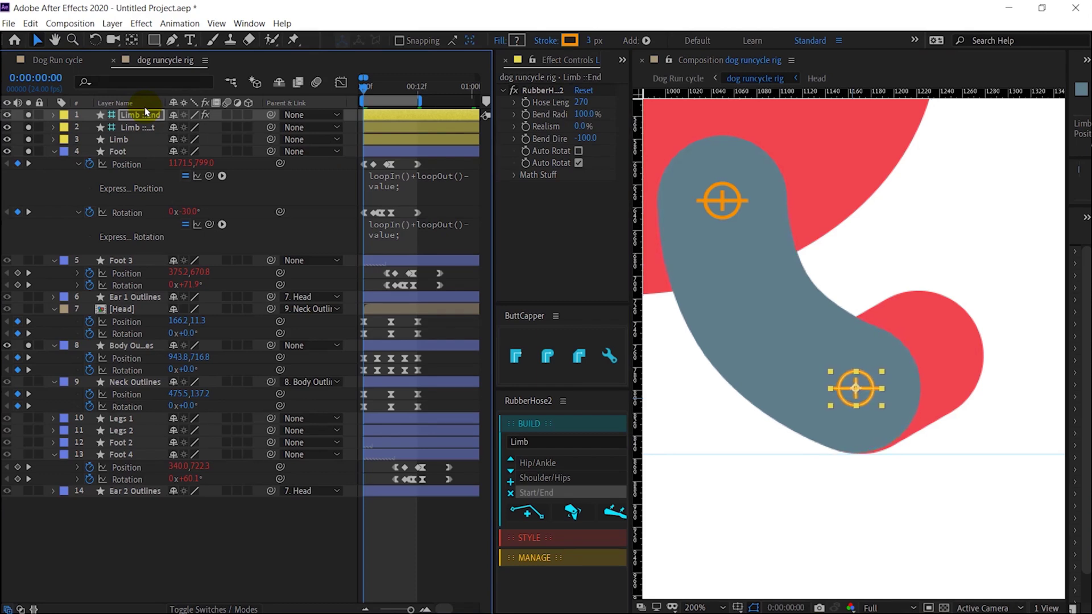
{"action": "key", "text": "Down"}
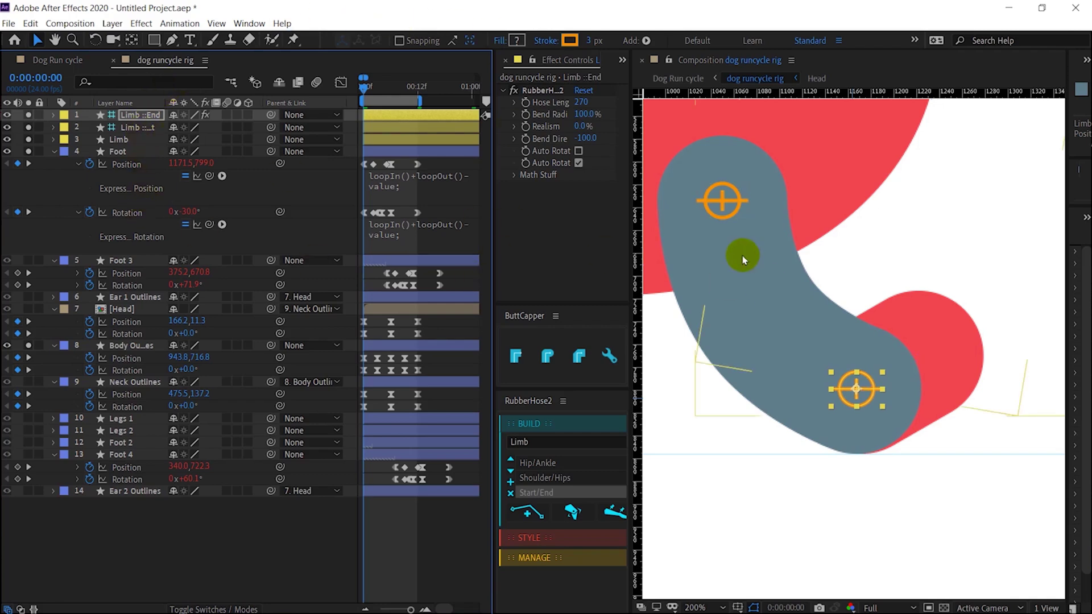
- Set the limb's Hose Length to 250 and its Bend Radius to 90%
{"action": "scroll", "coordinate": [904, 365], "scroll_direction": "down", "scroll_amount": 2}
{"action": "scroll", "coordinate": [904, 365], "scroll_direction": "up", "scroll_amount": 2}
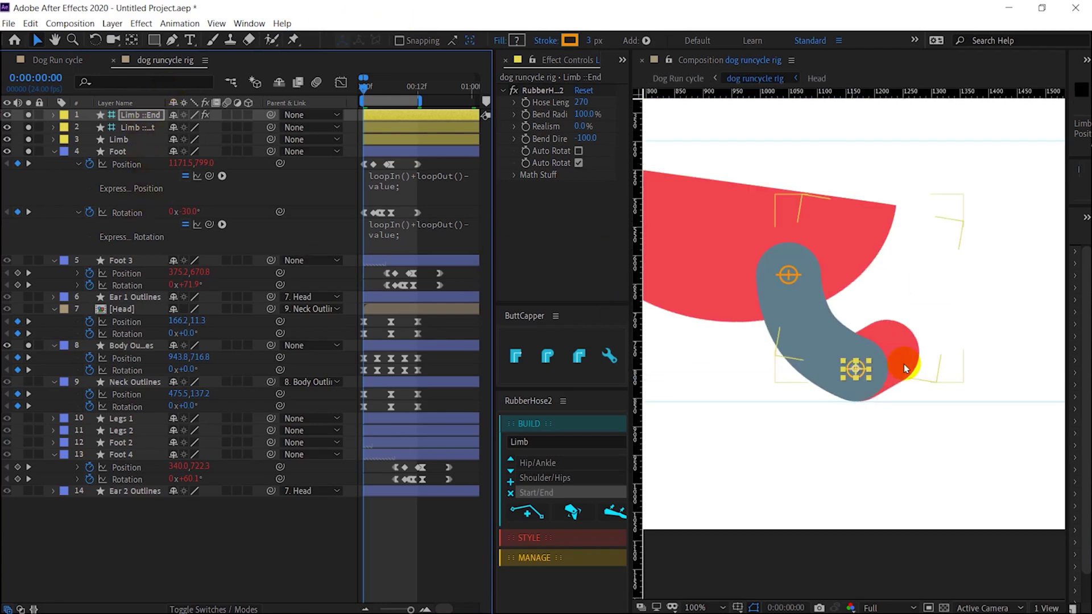
{"action": "left_click", "coordinate": [582, 104]}
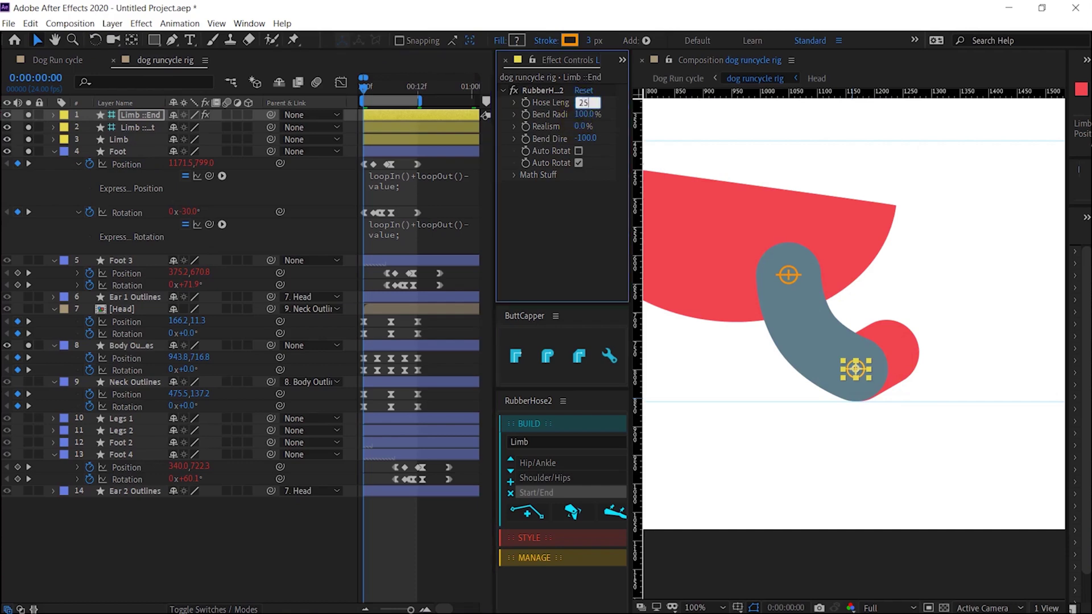
{"action": "type", "text": "250"}
{"action": "key", "text": "Return"}
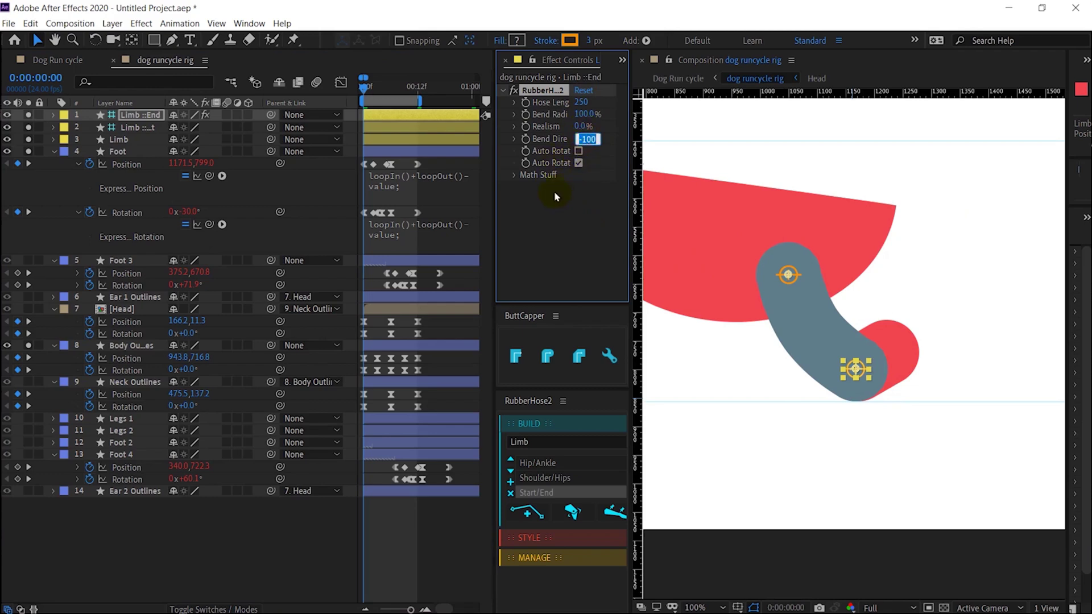
{"action": "left_click", "coordinate": [585, 114]}
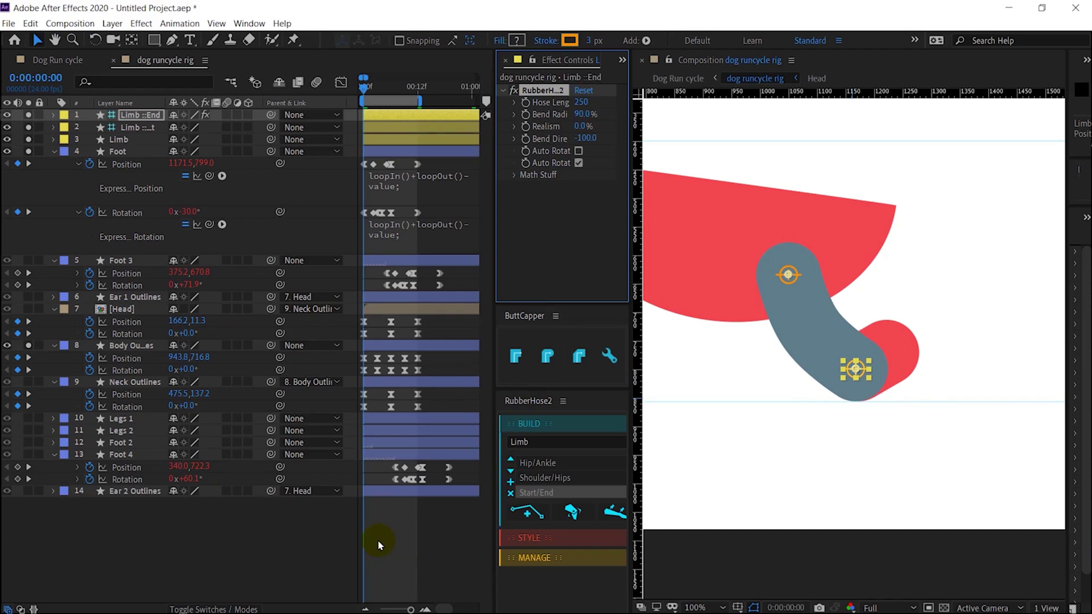
- Parent the limb's Start controller to Body Outlines and its End controller to Foot, and play back the leg motion
{"action": "scroll", "coordinate": [838, 410], "scroll_direction": "down", "scroll_amount": 1}
{"action": "scroll", "coordinate": [838, 410], "scroll_direction": "up", "scroll_amount": 1}
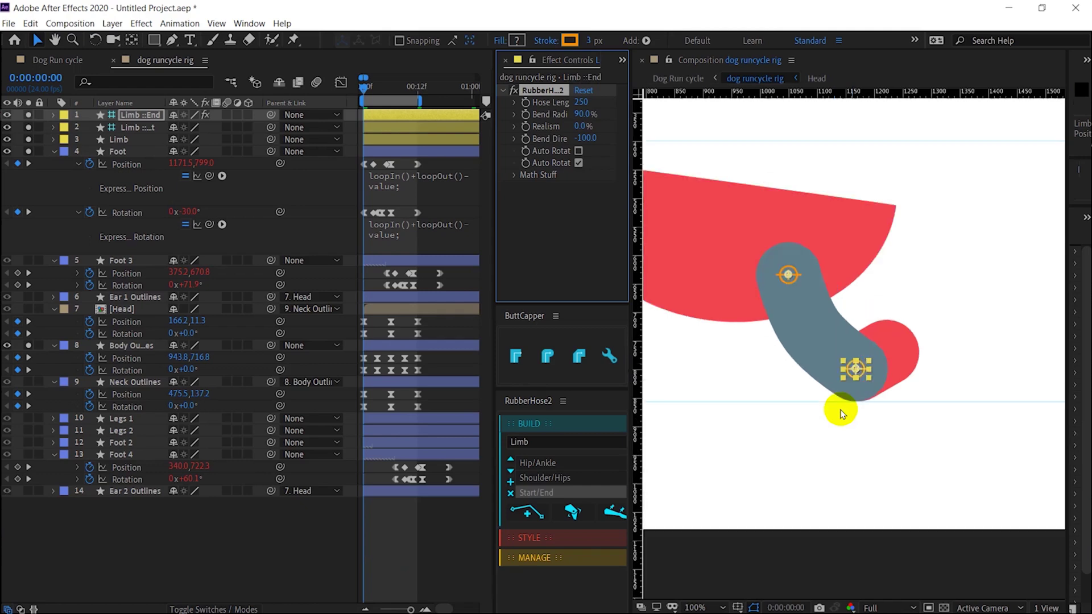
{"action": "left_click", "coordinate": [146, 132]}
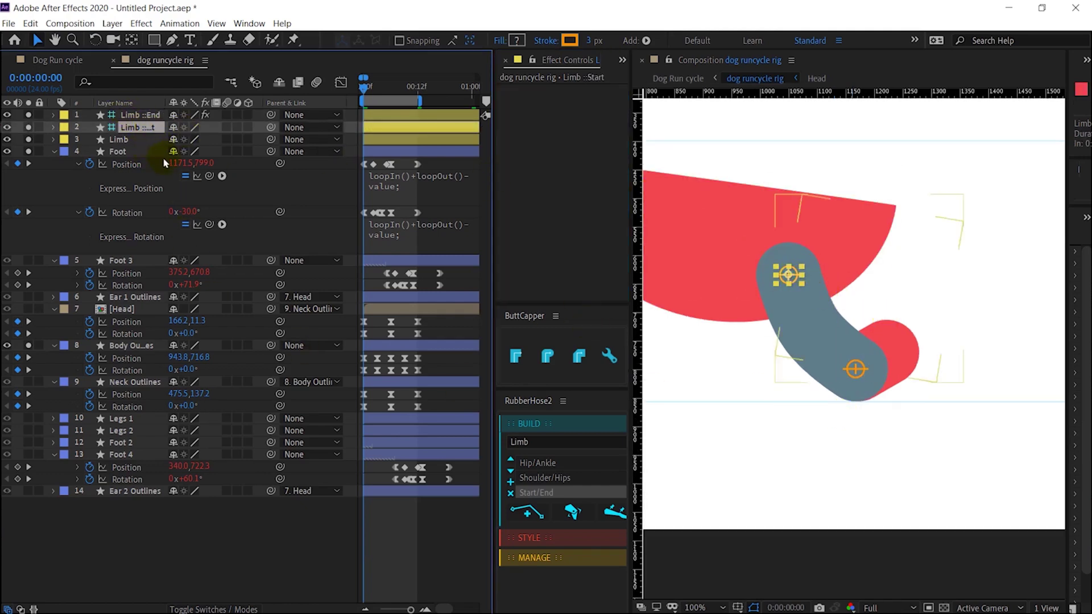
{"action": "left_click_drag", "start_coordinate": [276, 128], "coordinate": [140, 350]}
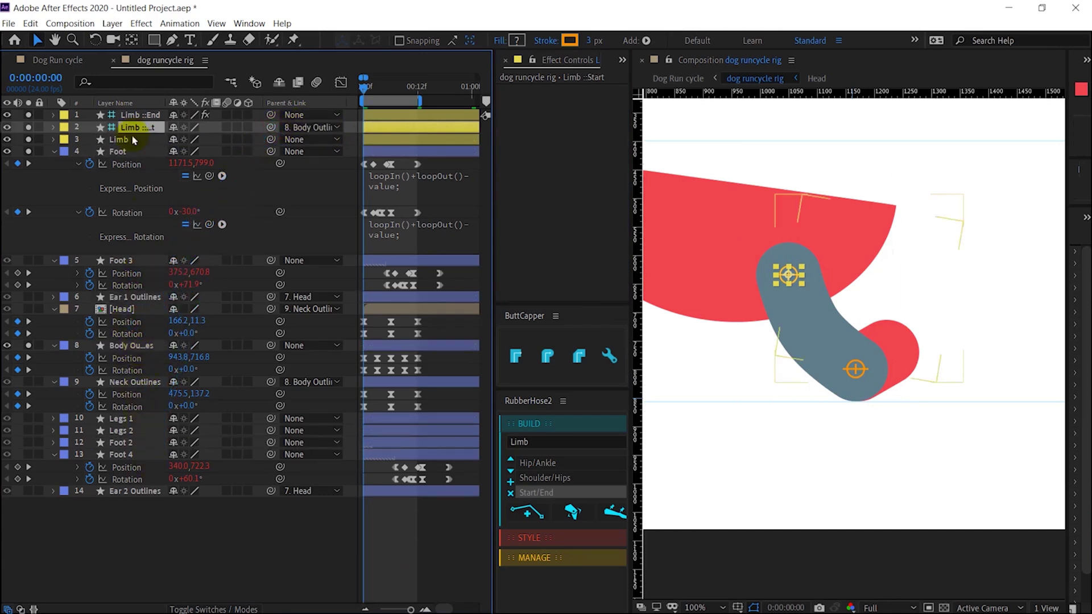
{"action": "left_click", "coordinate": [140, 115]}
{"action": "left_click_drag", "start_coordinate": [270, 114], "coordinate": [143, 151]}
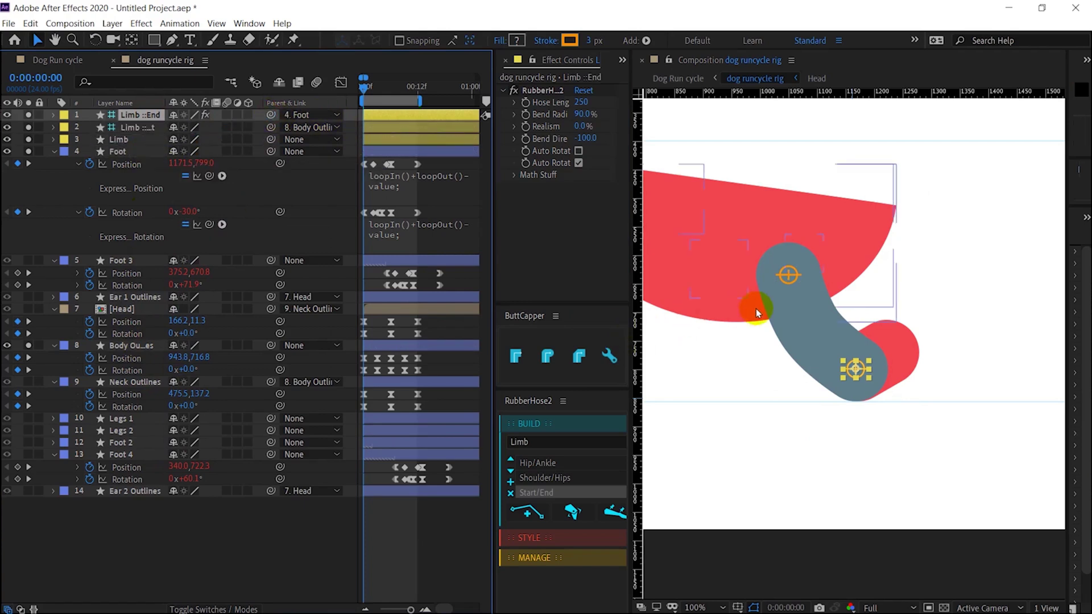
{"action": "scroll", "coordinate": [756, 308], "scroll_direction": "down", "scroll_amount": 2}
{"action": "key", "text": "space"}
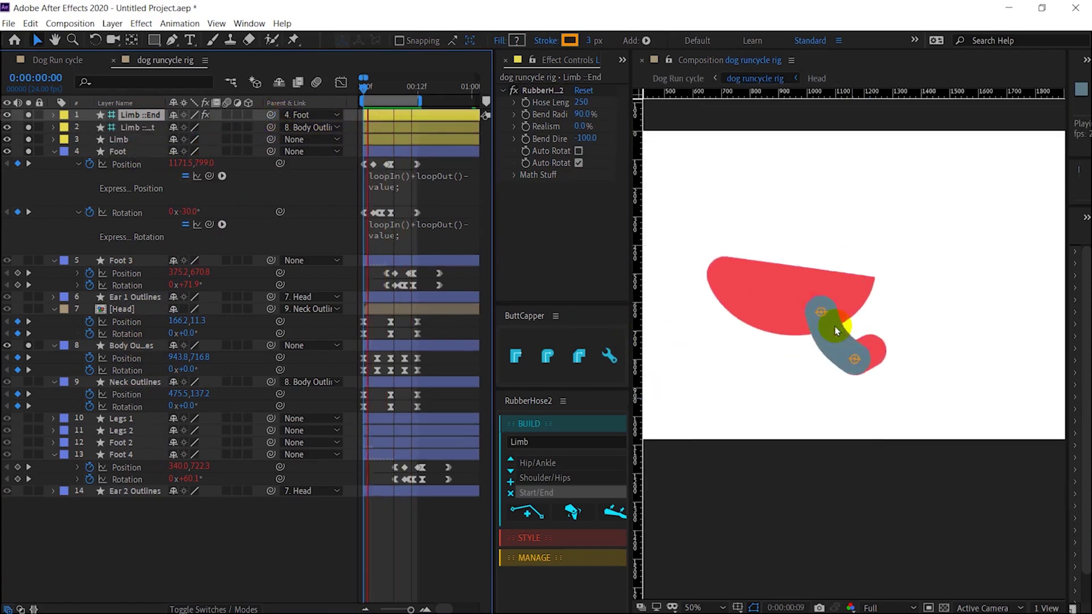
- Recolour the Limb layer's stroke by sampling the body's red, and preview the matching leg
{"action": "left_click", "coordinate": [132, 139]}
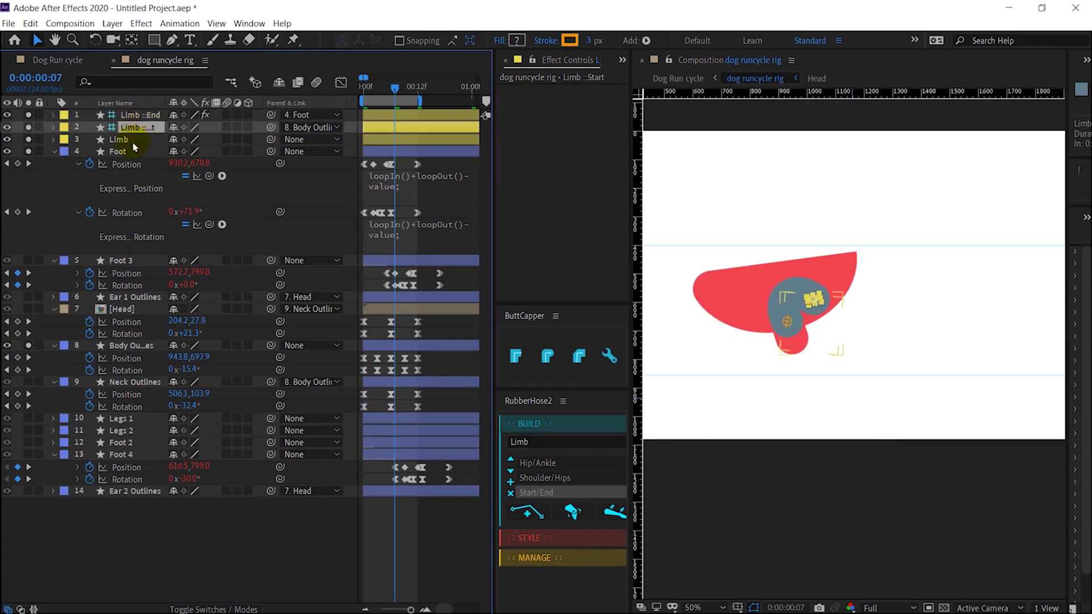
{"action": "left_click", "coordinate": [569, 40]}
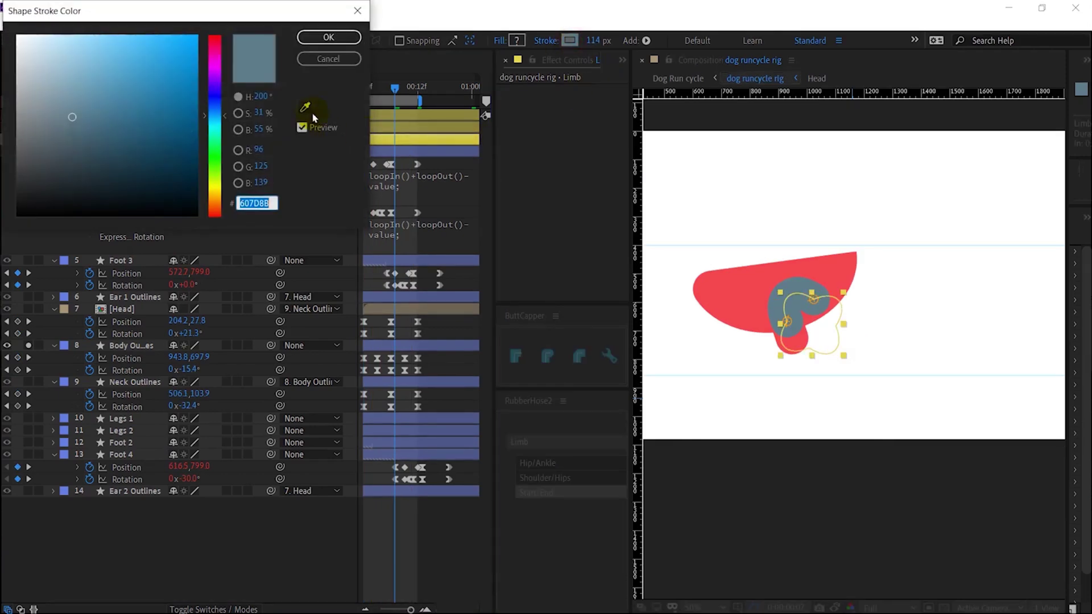
{"action": "left_click", "coordinate": [305, 107]}
{"action": "left_click", "coordinate": [827, 281]}
{"action": "key", "text": "Return"}
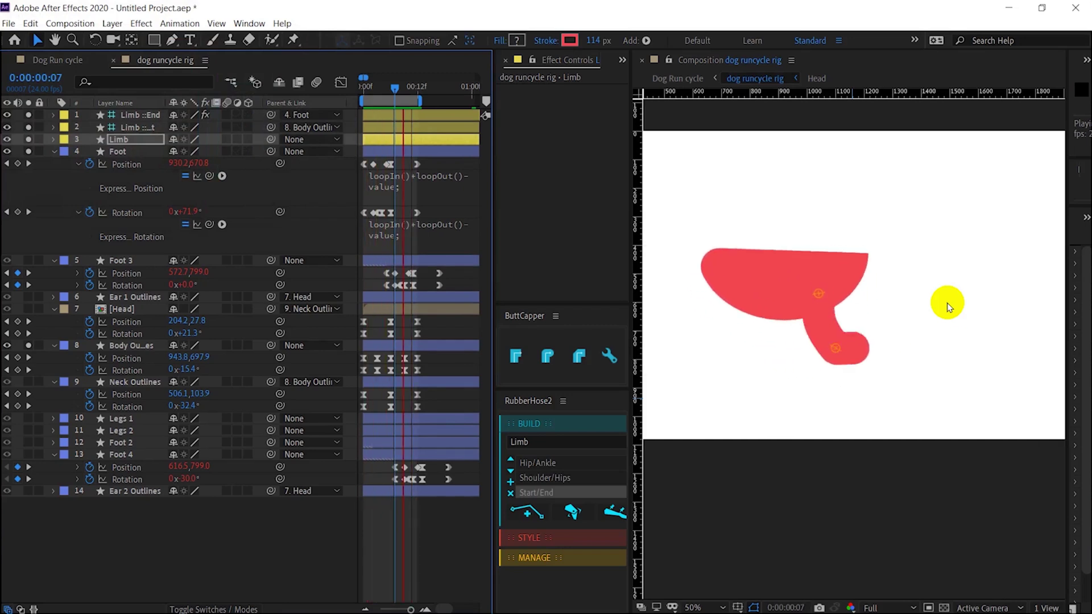
- Preview the finished leg, and duplicate the complete Limb rig with RubberHose
{"action": "key", "text": "space"}
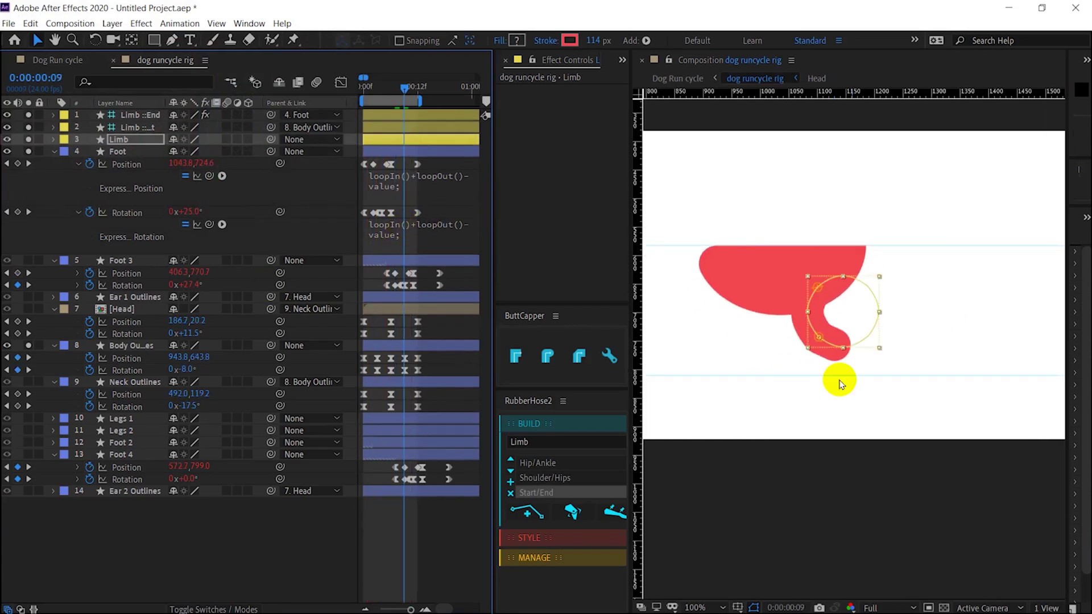
{"action": "scroll", "coordinate": [841, 382], "scroll_direction": "up", "scroll_amount": 1}
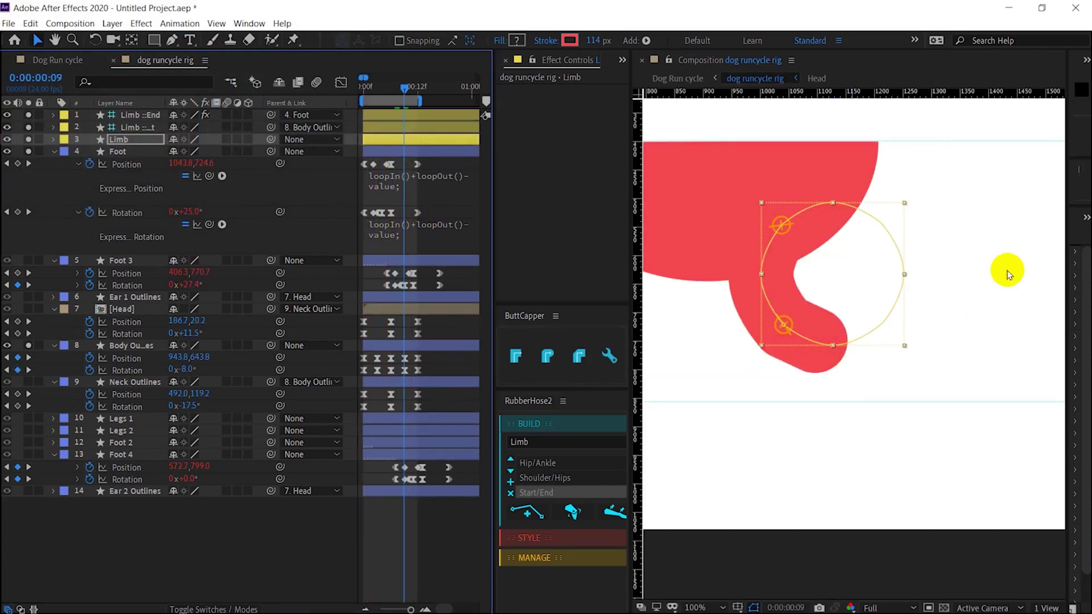
{"action": "left_click", "coordinate": [783, 223]}
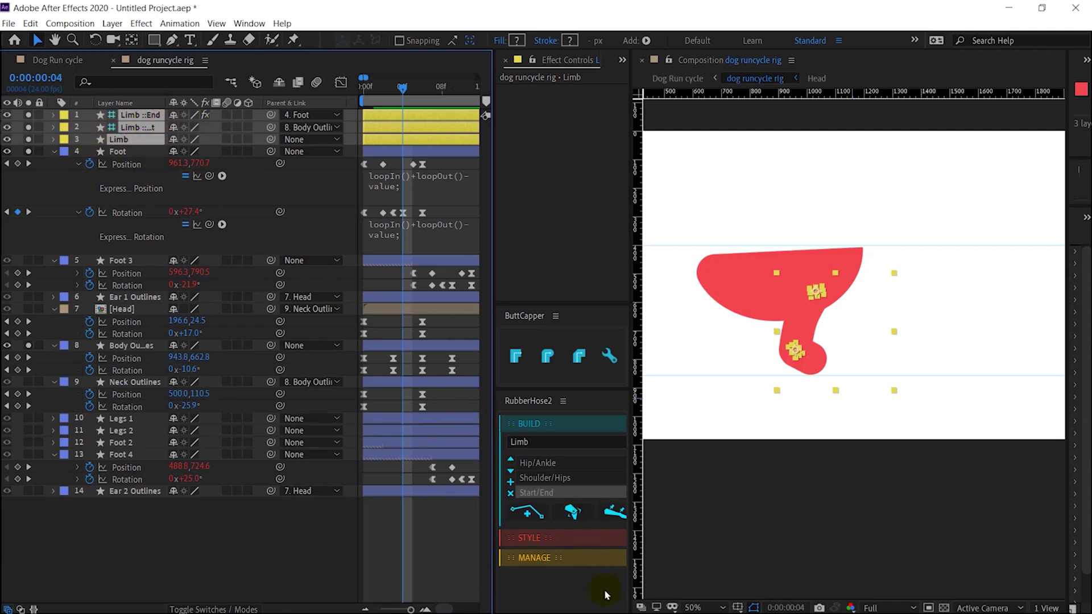
{"action": "left_click", "coordinate": [542, 560]}
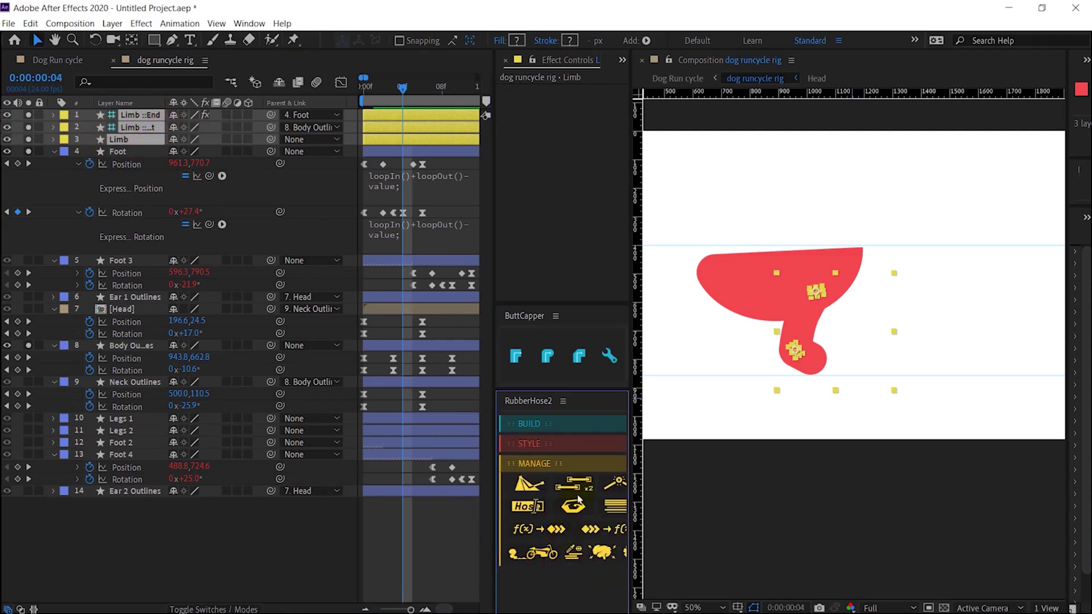
{"action": "left_click", "coordinate": [574, 504]}
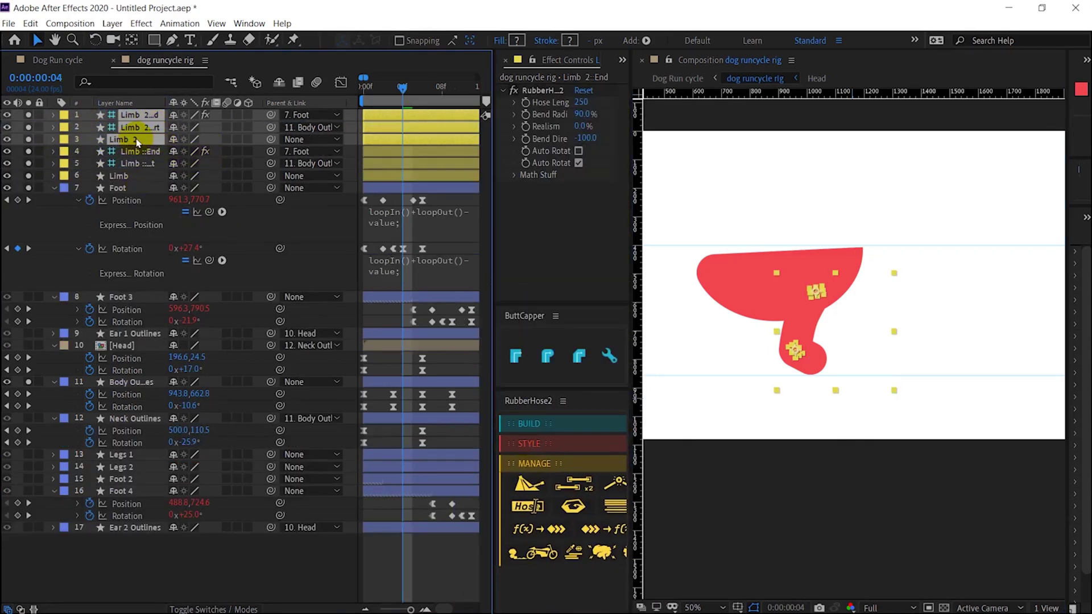
- Move the Limb 2 layers below Foot and turn off solo for the original Limb layers and Foot
{"action": "left_click_drag", "start_coordinate": [137, 142], "coordinate": [152, 280]}
{"action": "left_click", "coordinate": [131, 152]}
{"action": "left_click", "coordinate": [131, 114], "text": "shift"}
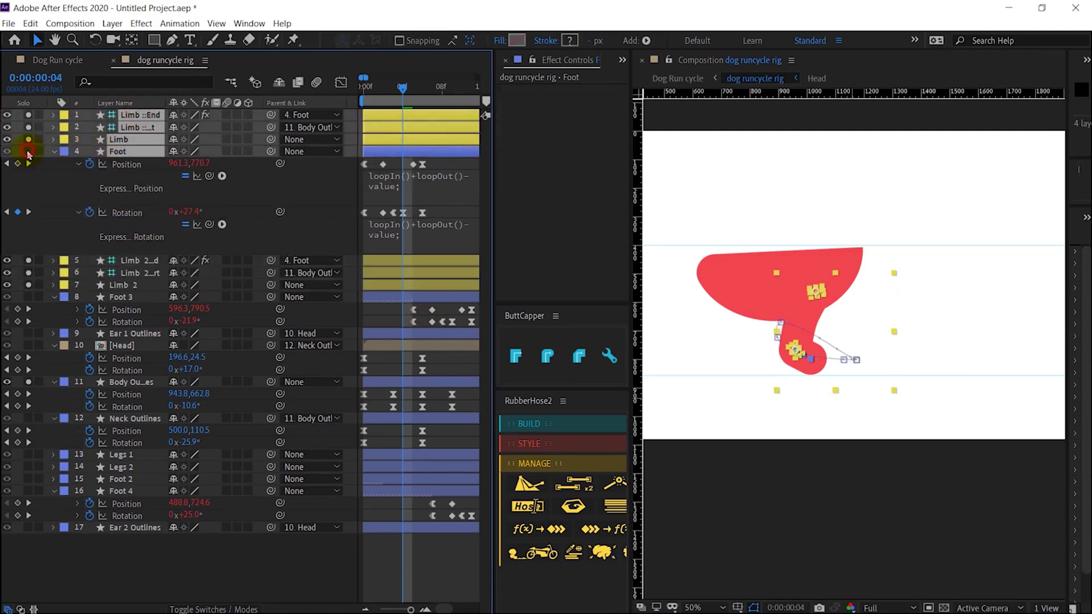
{"action": "left_click", "coordinate": [28, 127]}
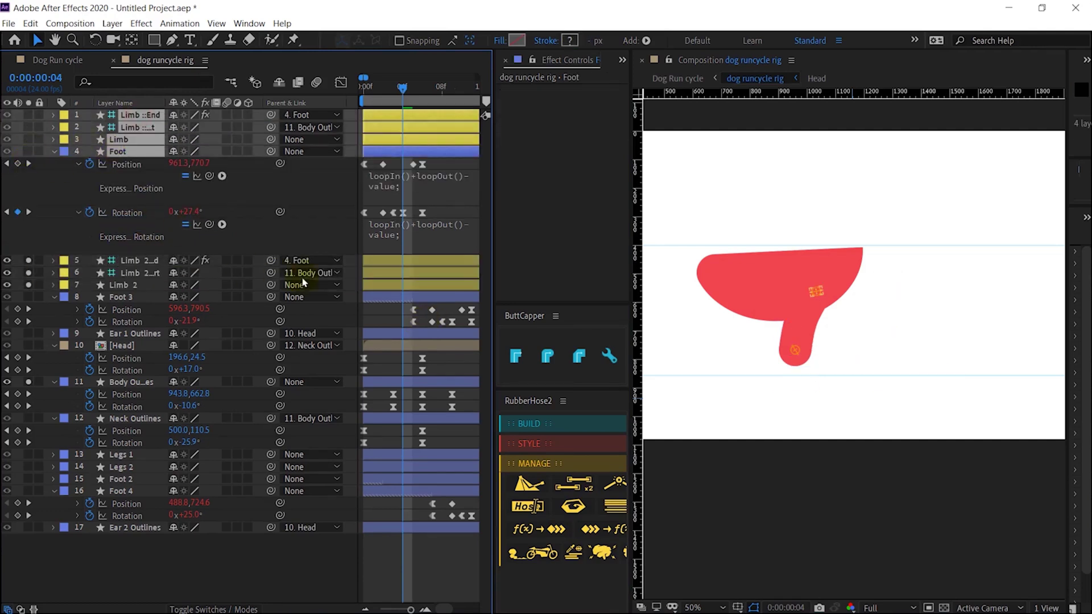
- Solo Foot 2 alongside the Limb 2 layers and the body, leaving Foot 3 unsoloed
{"action": "left_click", "coordinate": [91, 299]}
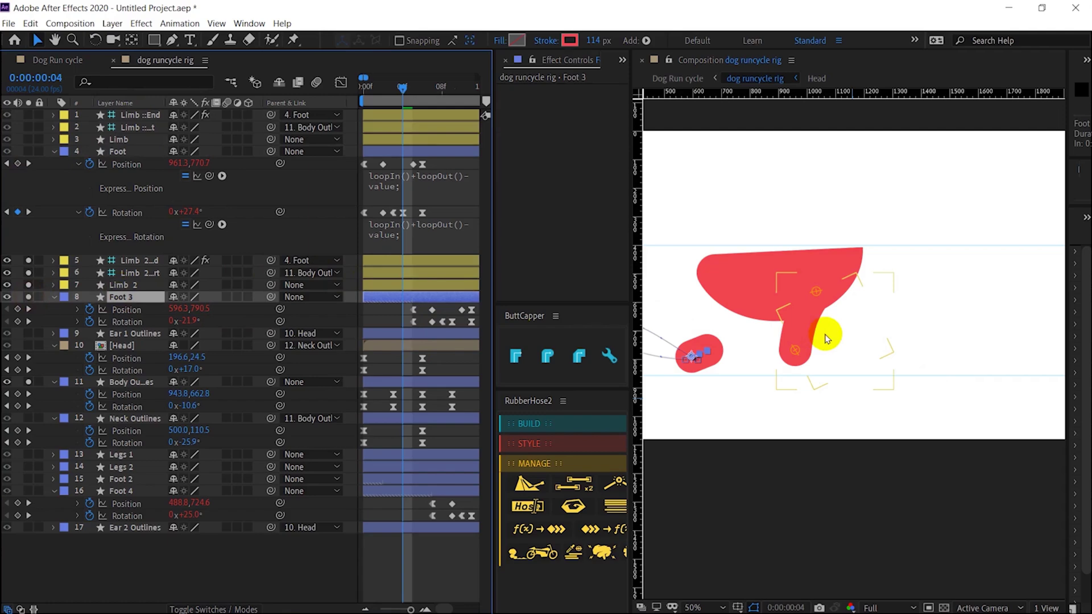
{"action": "left_click", "coordinate": [29, 297]}
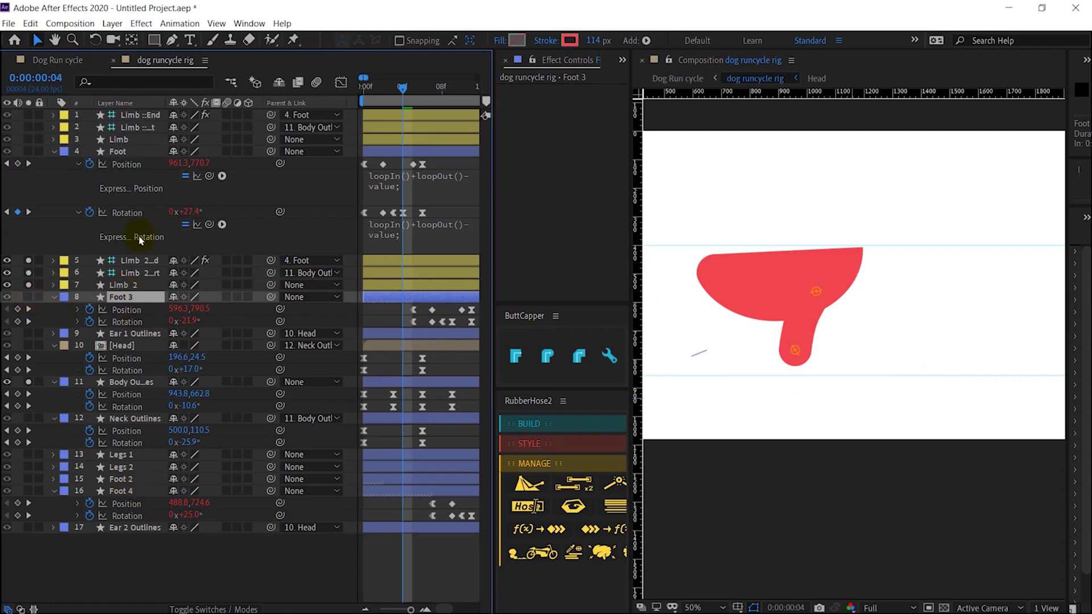
{"action": "left_click", "coordinate": [122, 479]}
{"action": "left_click", "coordinate": [28, 478]}
- Move Limb 2's End controller onto the rounded back end of Foot 2
{"action": "key", "text": "period"}
{"action": "left_click", "coordinate": [128, 284]}
{"action": "left_click", "coordinate": [138, 274]}
{"action": "left_click_drag", "start_coordinate": [738, 325], "coordinate": [834, 349]}
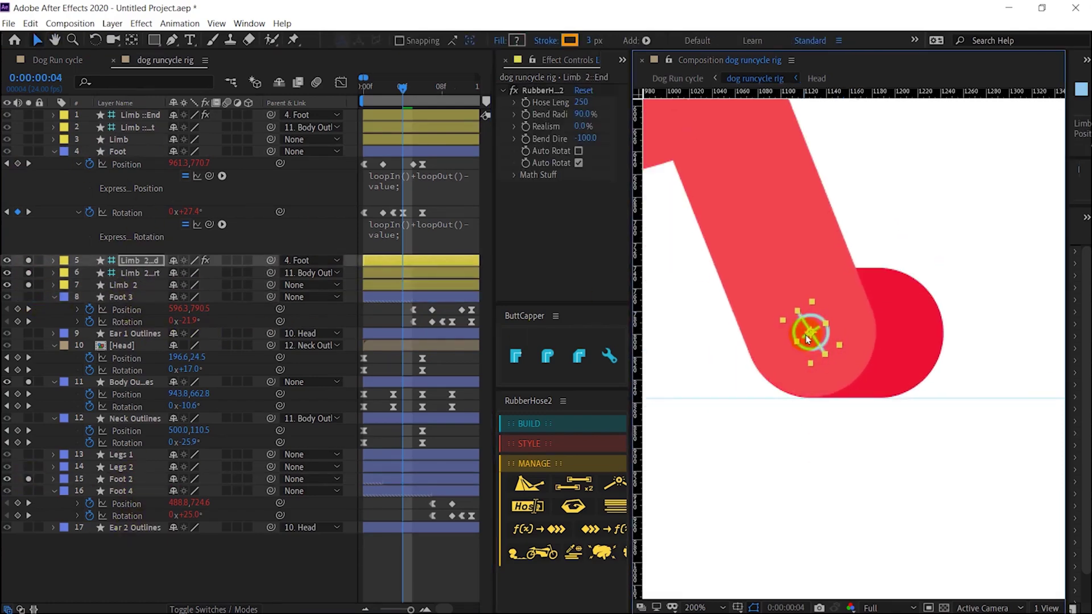
{"action": "left_click", "coordinate": [865, 250]}
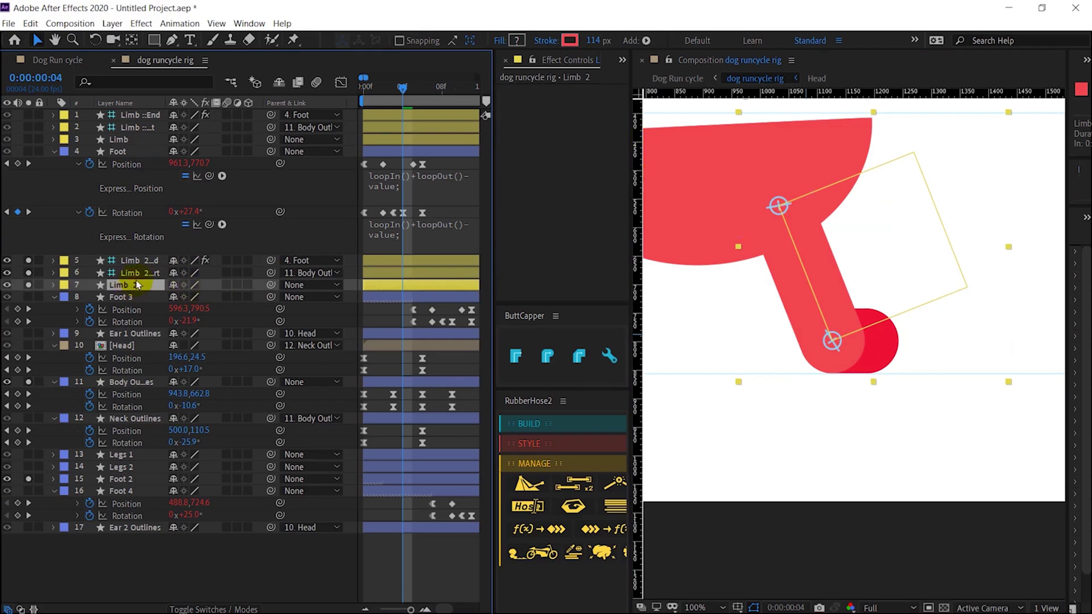
- Set the Hose Length of Limb 2 to 270 on its End controller
{"action": "left_click", "coordinate": [141, 260]}
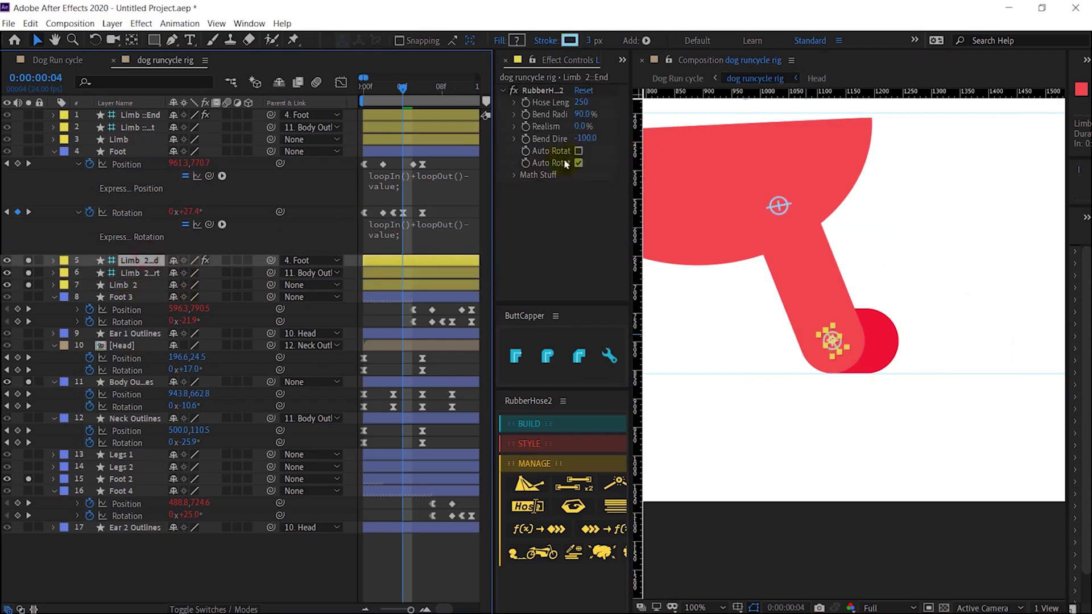
{"action": "left_click", "coordinate": [581, 103]}
{"action": "type", "text": "270"}
{"action": "key", "text": "Return"}
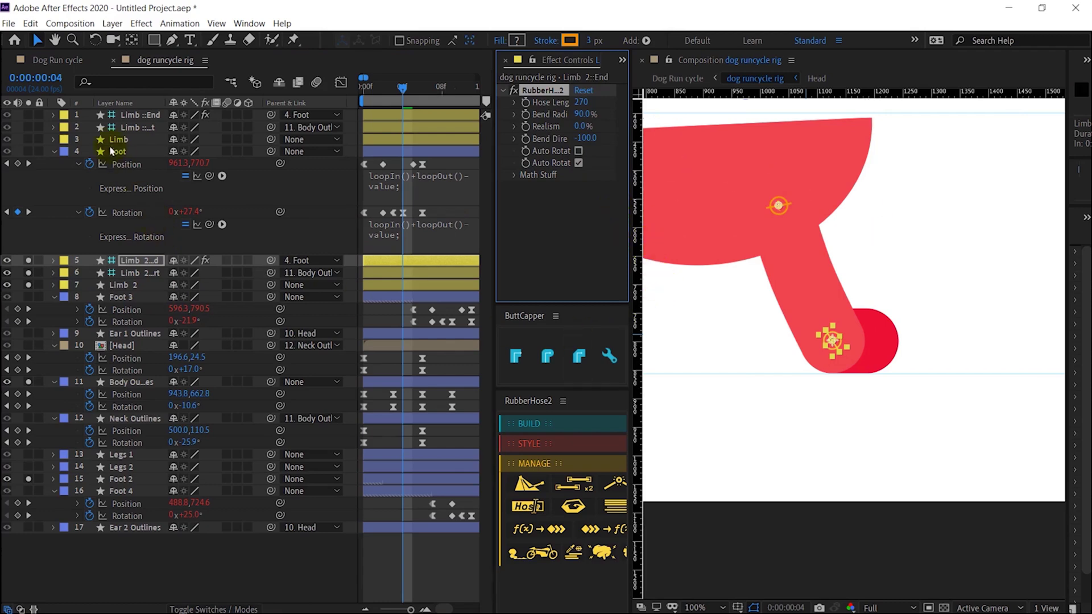
- Set the original Limb's Hose Length to 270 and compare the pose one frame ahead
{"action": "left_click", "coordinate": [142, 115]}
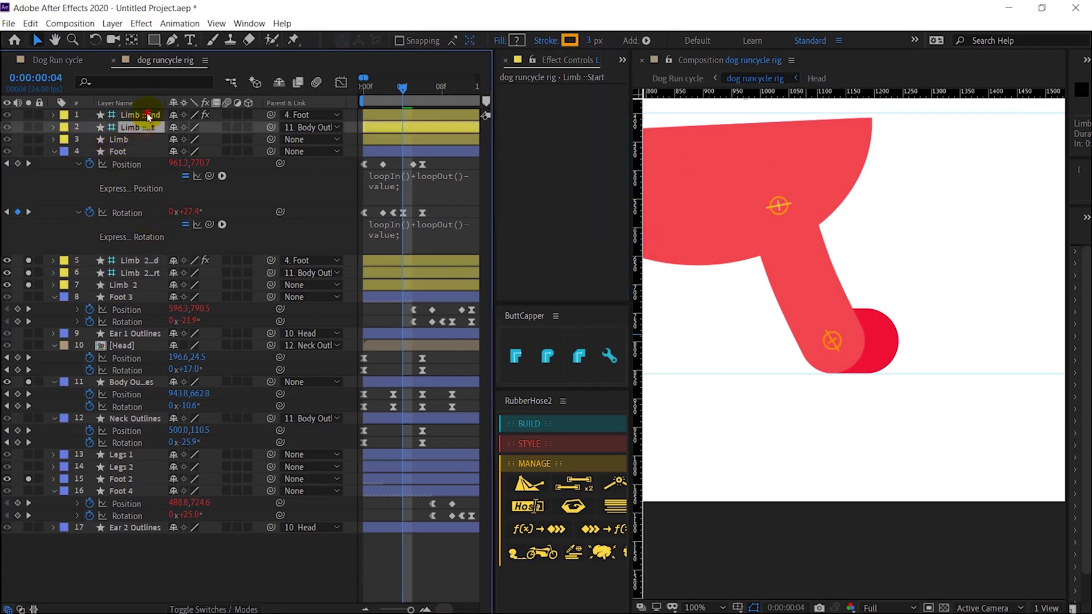
{"action": "left_click", "coordinate": [580, 103]}
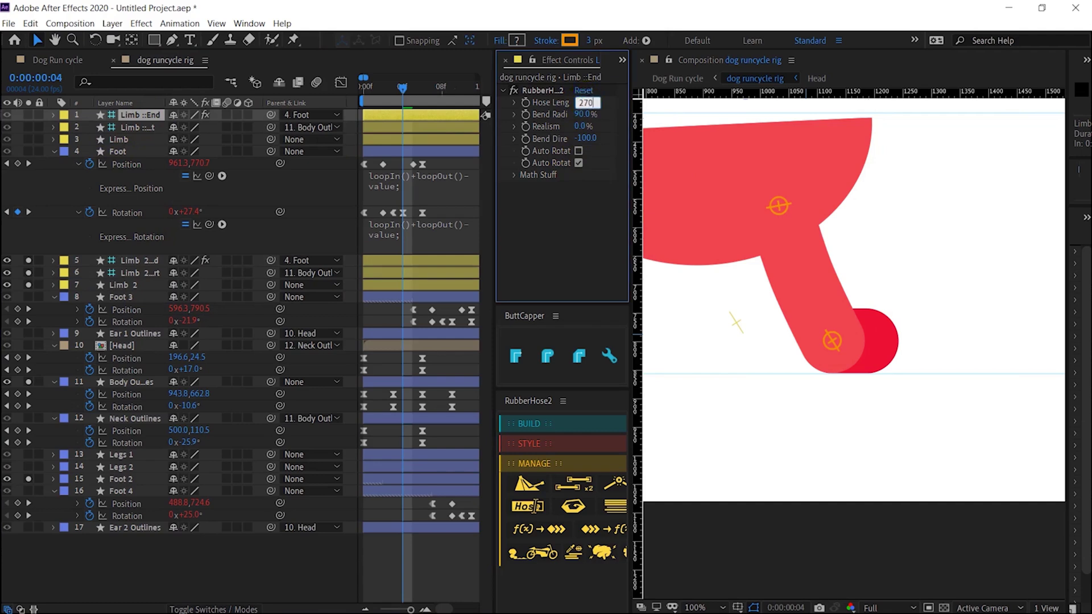
{"action": "key", "text": "Return"}
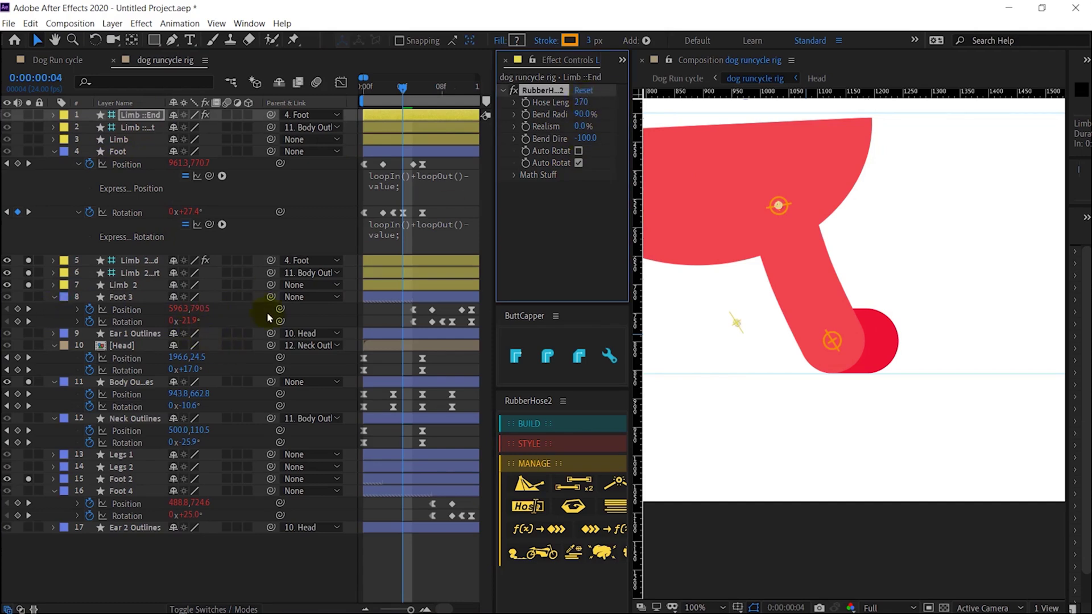
{"action": "key", "text": "Page_Down"}
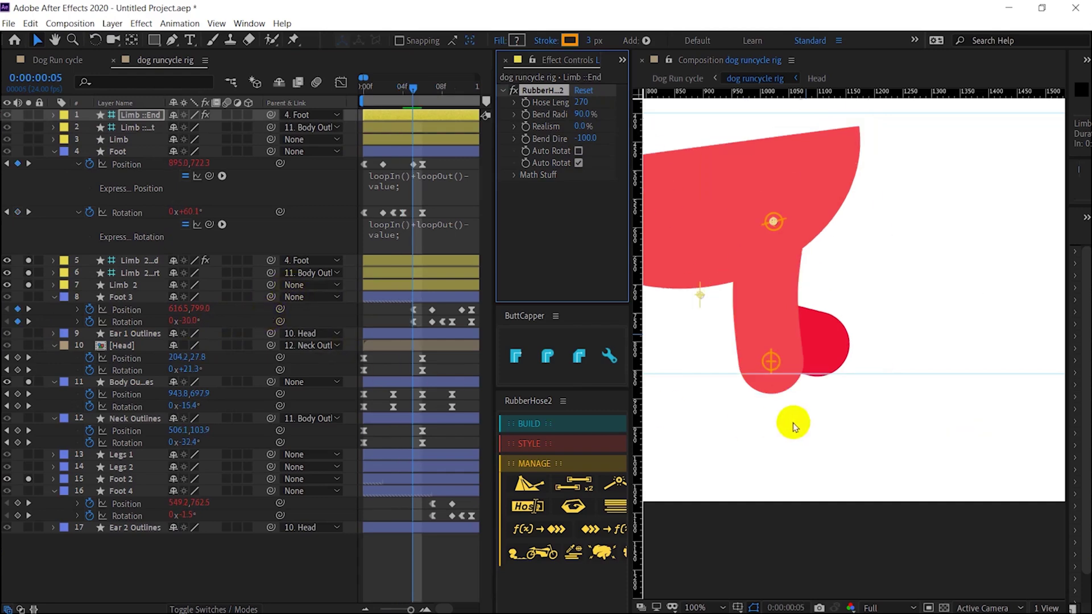
{"action": "key", "text": "Page_Up"}
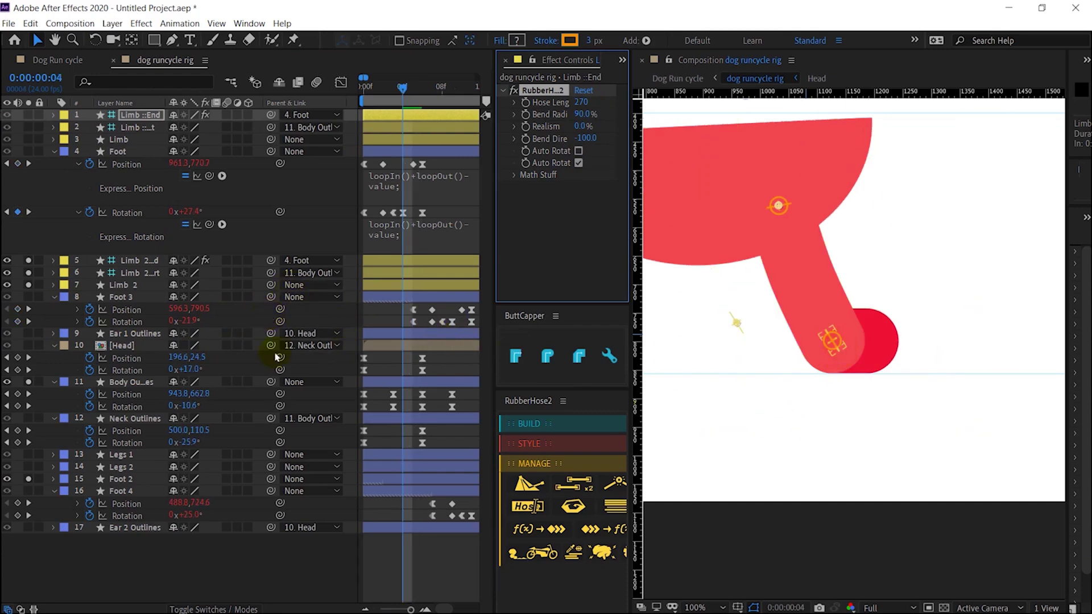
- Parent Limb 2's End controller to Foot 2 and play back the leg motion
{"action": "left_click", "coordinate": [146, 274]}
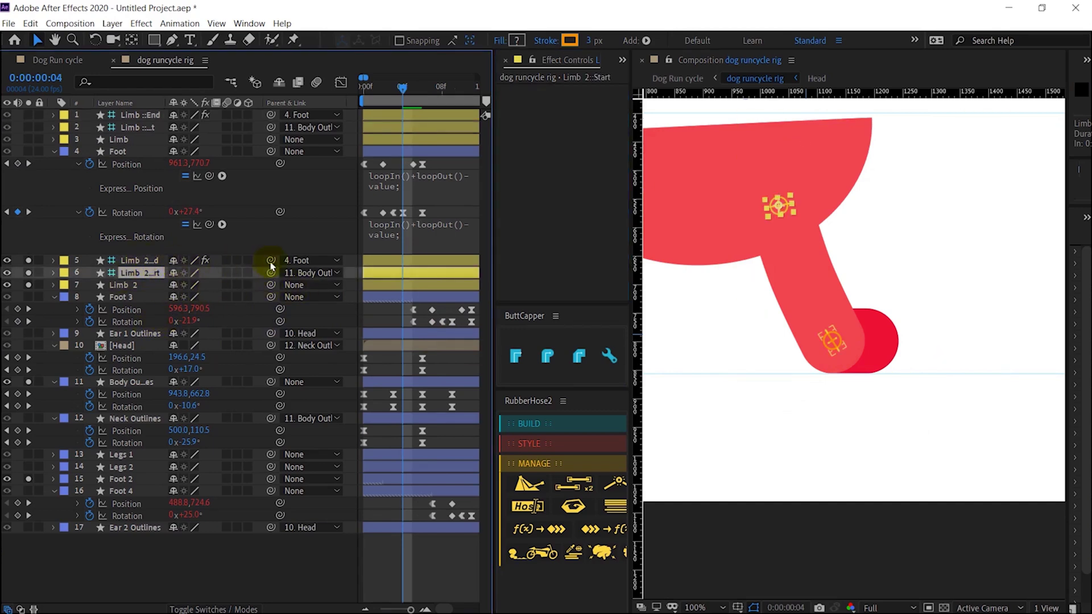
{"action": "left_click_drag", "start_coordinate": [270, 264], "coordinate": [138, 303]}
{"action": "key", "text": "ctrl+z"}
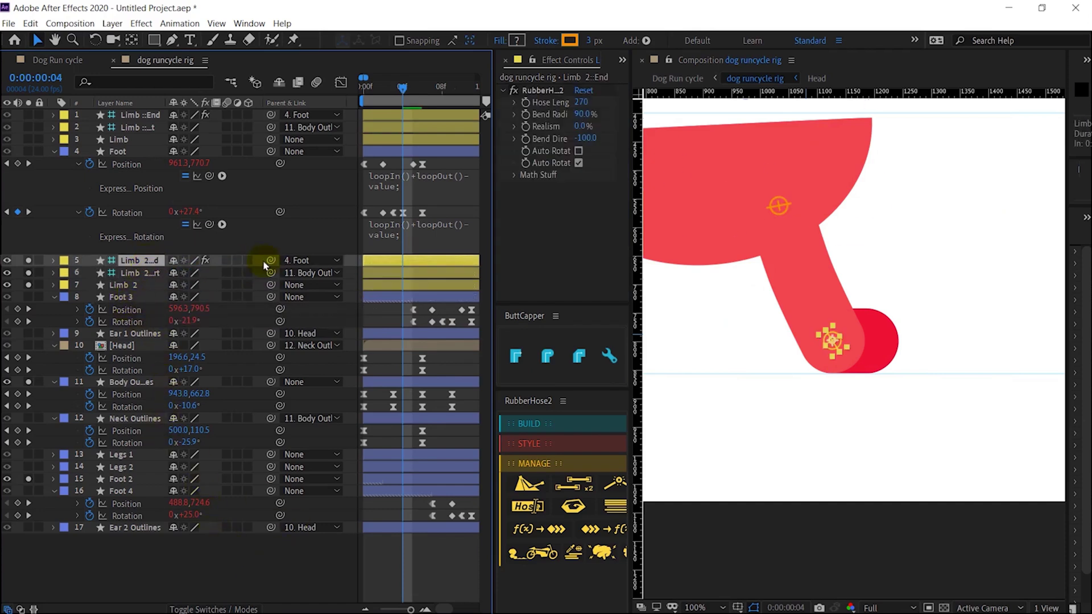
{"action": "left_click_drag", "start_coordinate": [271, 261], "coordinate": [143, 481]}
{"action": "left_click_drag", "start_coordinate": [143, 481], "coordinate": [143, 481]}
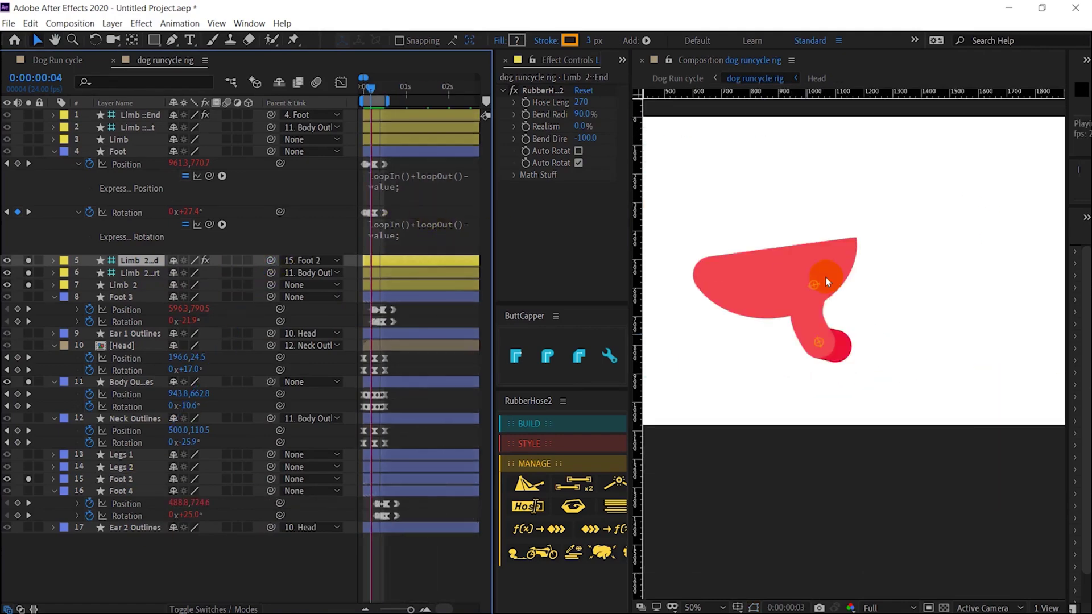
- Recolour Limb 2's stroke to the darker red EF1136 sampled from Foot 2, and preview the leg
{"action": "left_click", "coordinate": [127, 286]}
{"action": "left_click", "coordinate": [569, 40]}
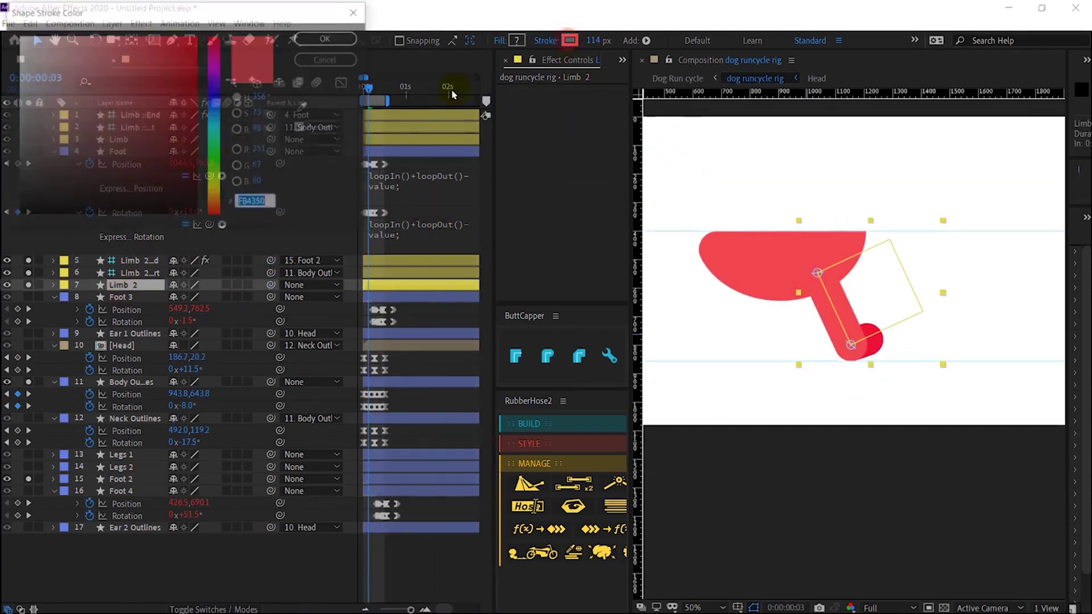
{"action": "left_click", "coordinate": [306, 105]}
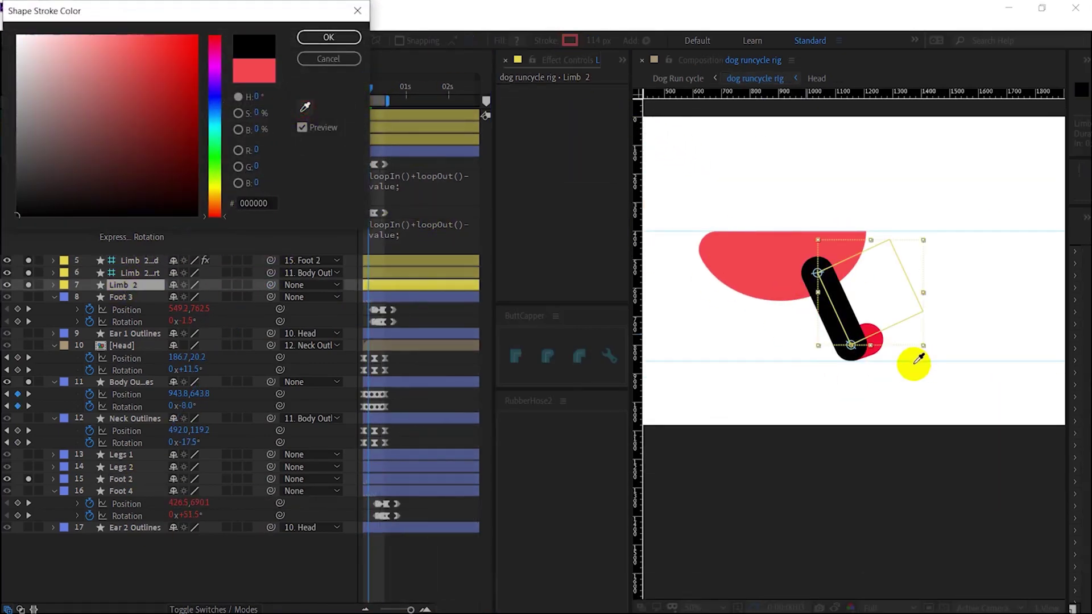
{"action": "left_click", "coordinate": [878, 332]}
{"action": "left_click", "coordinate": [343, 39]}
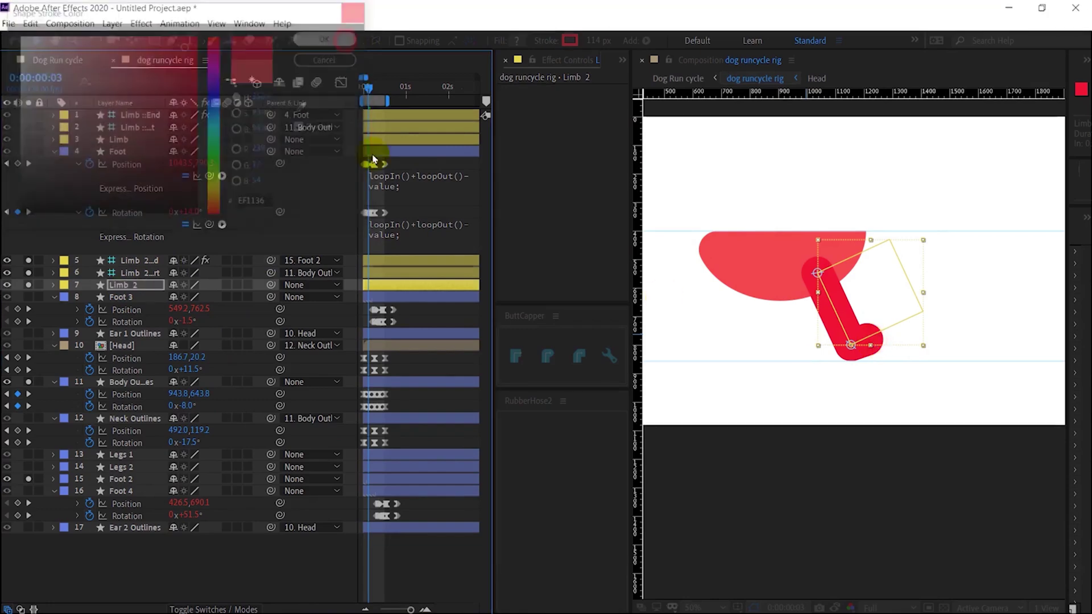
{"action": "key", "text": "space"}
{"action": "key", "text": "space"}
- Move the three Limb 2 layers directly above Foot 2 and duplicate that rig with RubberHose
{"action": "left_click", "coordinate": [137, 261], "text": "shift"}
{"action": "left_click_drag", "start_coordinate": [136, 261], "coordinate": [149, 472]}
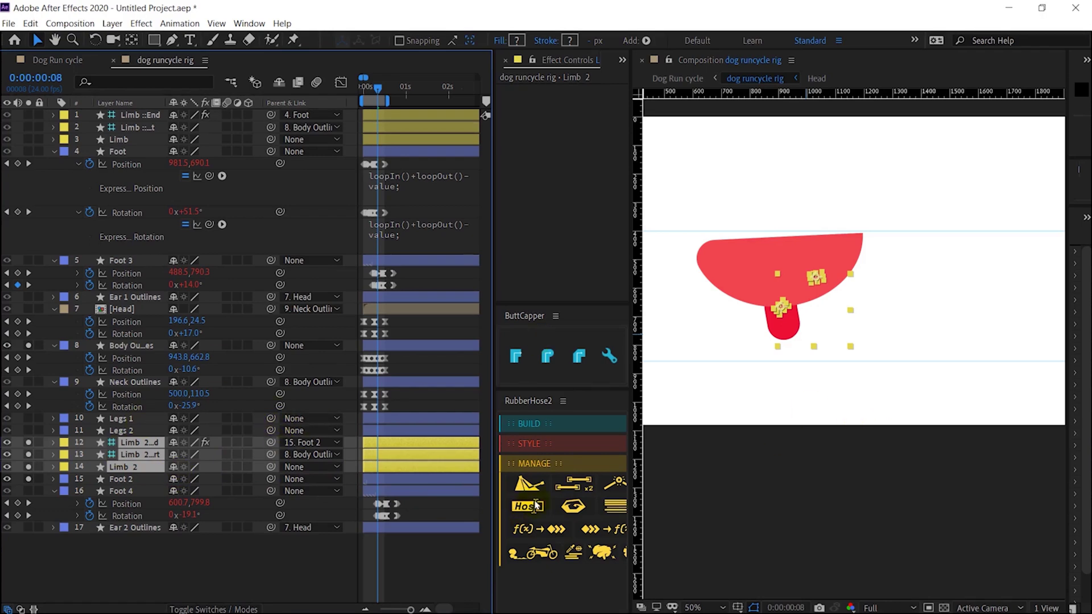
{"action": "left_click", "coordinate": [529, 486]}
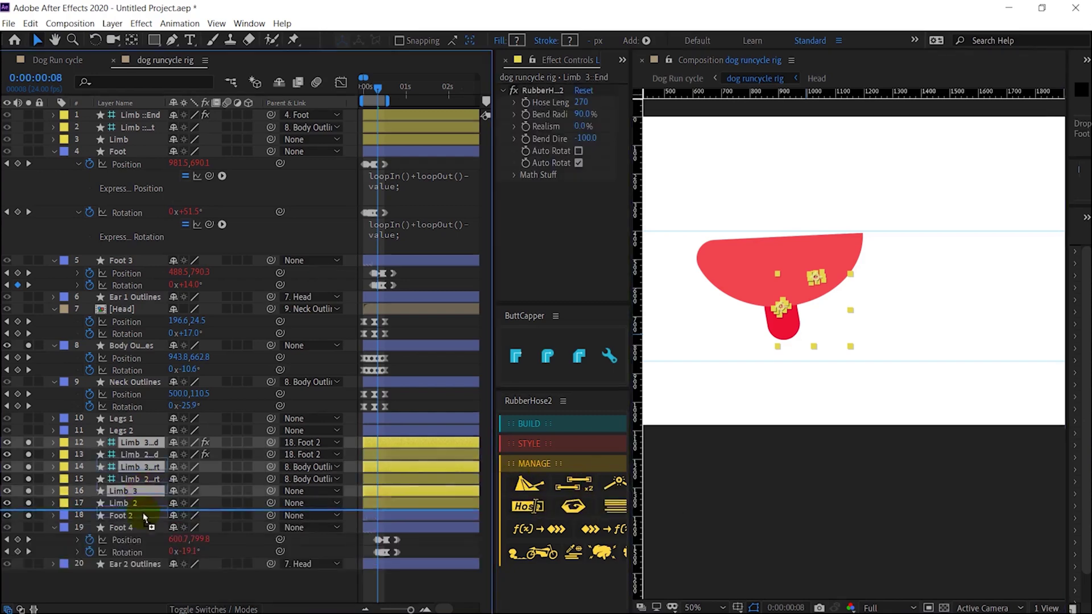
- Place the Limb 3 layers below Foot 2 and turn off solo for the Limb 2 layers and Foot 2
{"action": "left_click", "coordinate": [120, 478]}
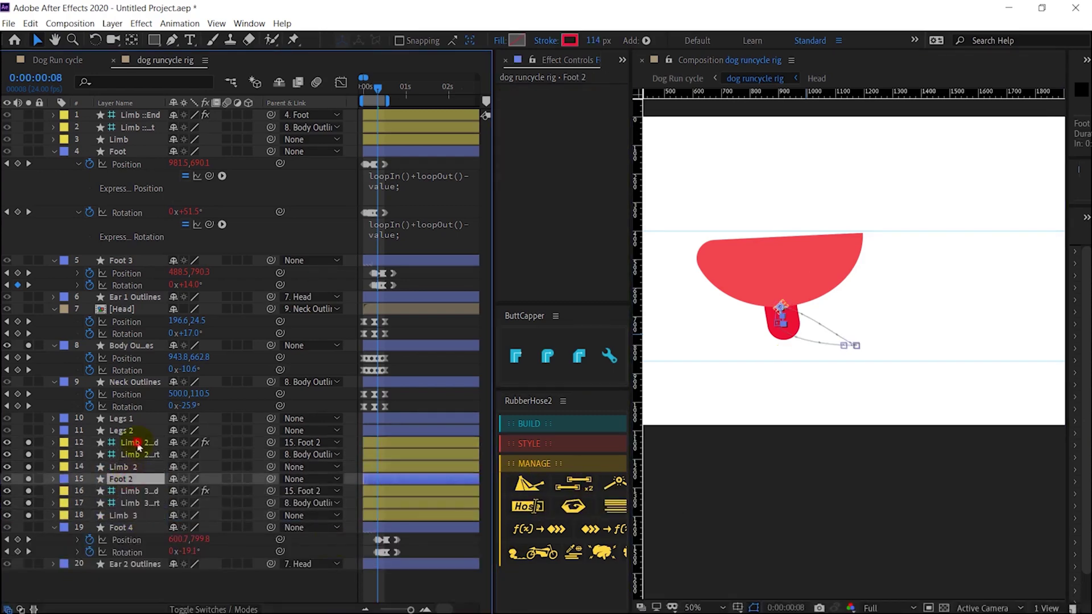
{"action": "left_click", "coordinate": [134, 443], "text": "shift"}
{"action": "key", "text": "Page_Down"}
{"action": "key", "text": "Page_Down"}
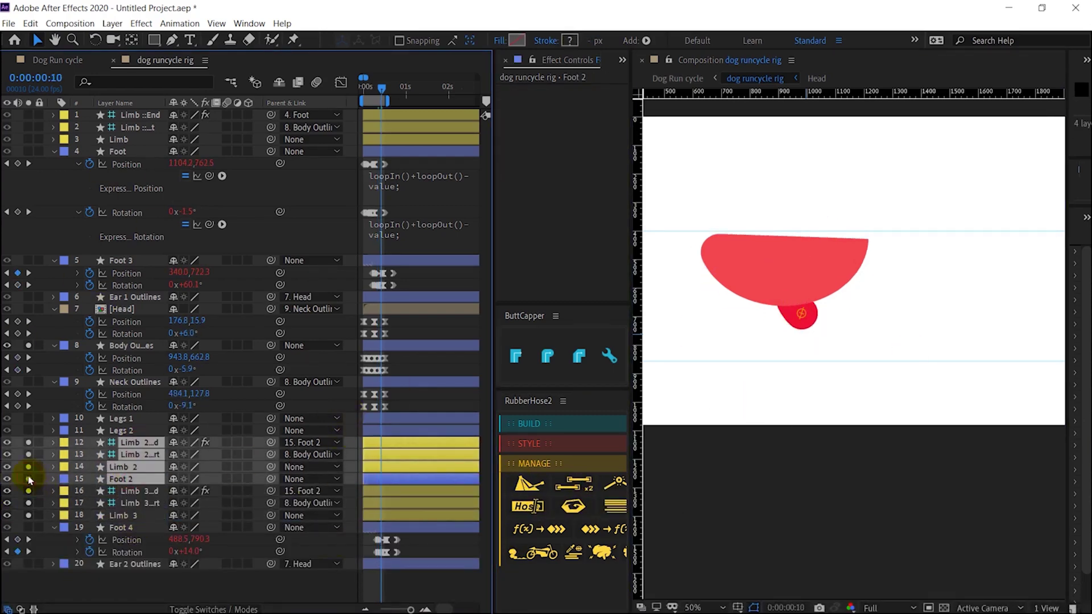
{"action": "left_click", "coordinate": [29, 479]}
{"action": "left_click", "coordinate": [792, 390]}
{"action": "scroll", "coordinate": [792, 390], "scroll_direction": "down", "scroll_amount": 2}
{"action": "left_click", "coordinate": [127, 481]}
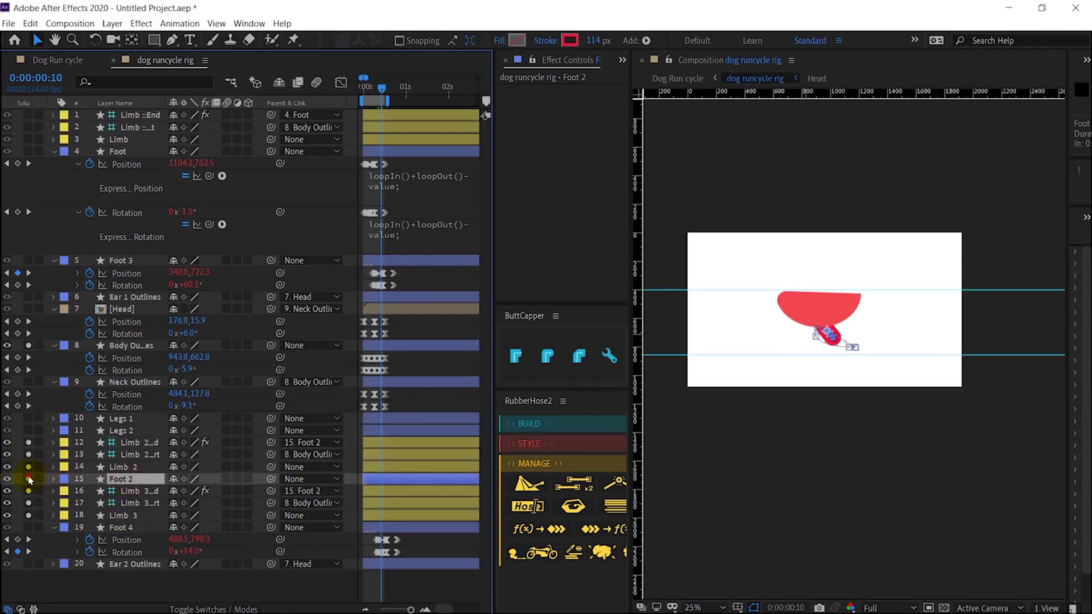
- Move the three Limb 3 layers directly above Foot 3 and solo Foot 3
{"action": "left_click", "coordinate": [127, 492]}
{"action": "left_click", "coordinate": [149, 515], "text": "shift"}
{"action": "left_click_drag", "start_coordinate": [149, 515], "coordinate": [162, 170]}
{"action": "left_click", "coordinate": [28, 296]}
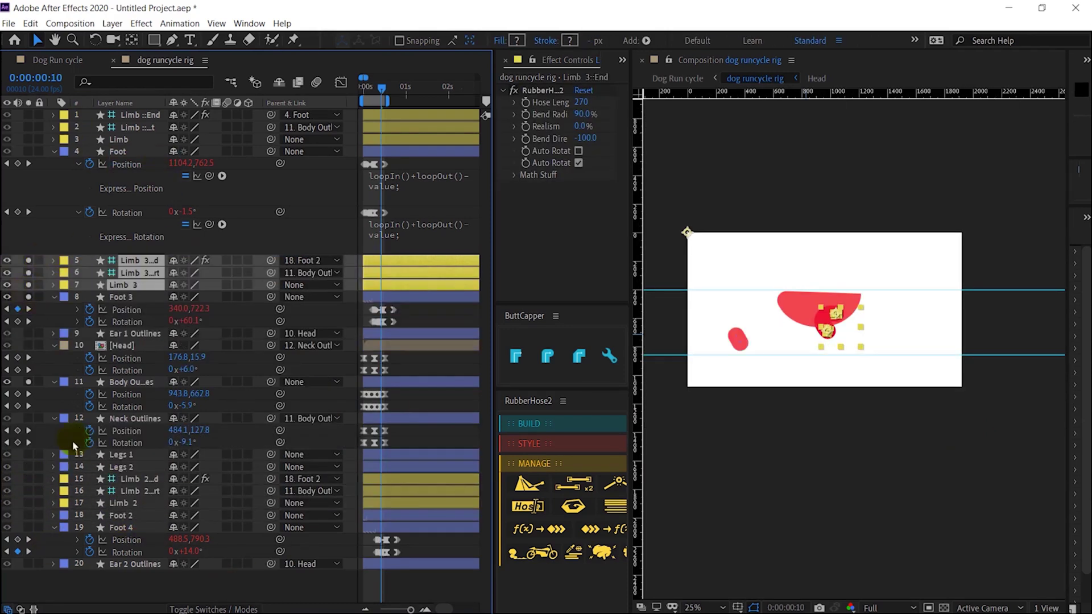
- Go back to frame 5, where Foot 3's position and rotation keyframes begin
{"action": "scroll", "coordinate": [858, 393], "scroll_direction": "up", "scroll_amount": 2}
{"action": "key", "text": "="}
{"action": "key", "text": "="}
{"action": "key", "text": "Page_Up"}
{"action": "key", "text": "Page_Up"}
{"action": "key", "text": "Page_Up"}
{"action": "key", "text": "Page_Up"}
{"action": "key", "text": "Page_Up"}
{"action": "left_click", "coordinate": [278, 594]}
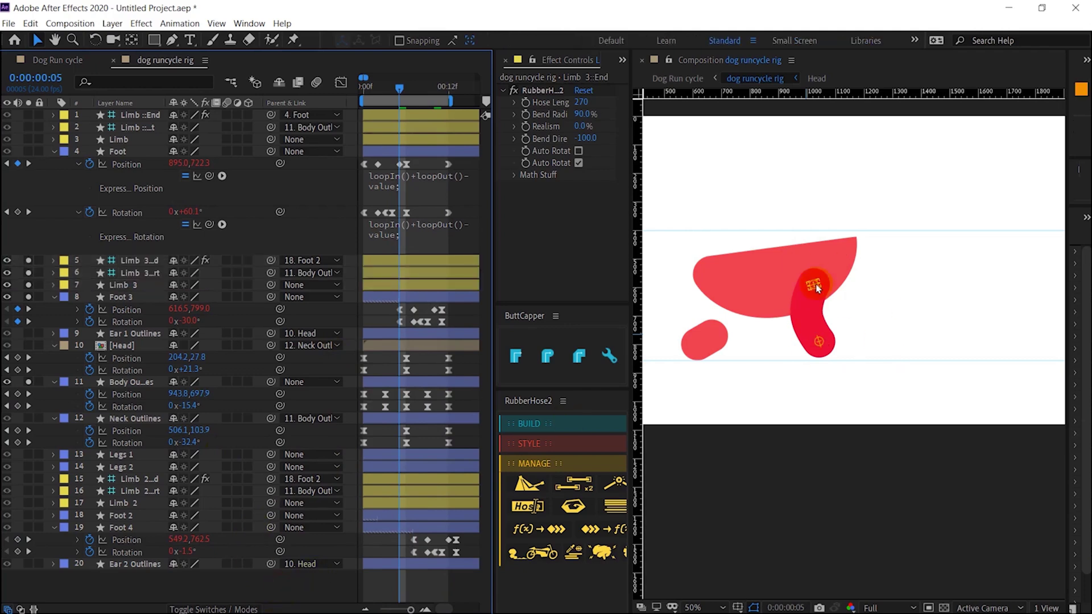
{"action": "left_click", "coordinate": [815, 285]}
{"action": "left_click", "coordinate": [818, 346], "text": "shift"}
{"action": "left_click_drag", "start_coordinate": [819, 357], "coordinate": [729, 315]}
{"action": "key", "text": "ctrl+z"}
- Move Limb 3 to the front leg, placing its End controller on Foot 3 and its Start controller at the body's front
{"action": "left_click", "coordinate": [131, 286]}
{"action": "left_click", "coordinate": [138, 273]}
{"action": "left_click", "coordinate": [139, 261], "text": "shift"}
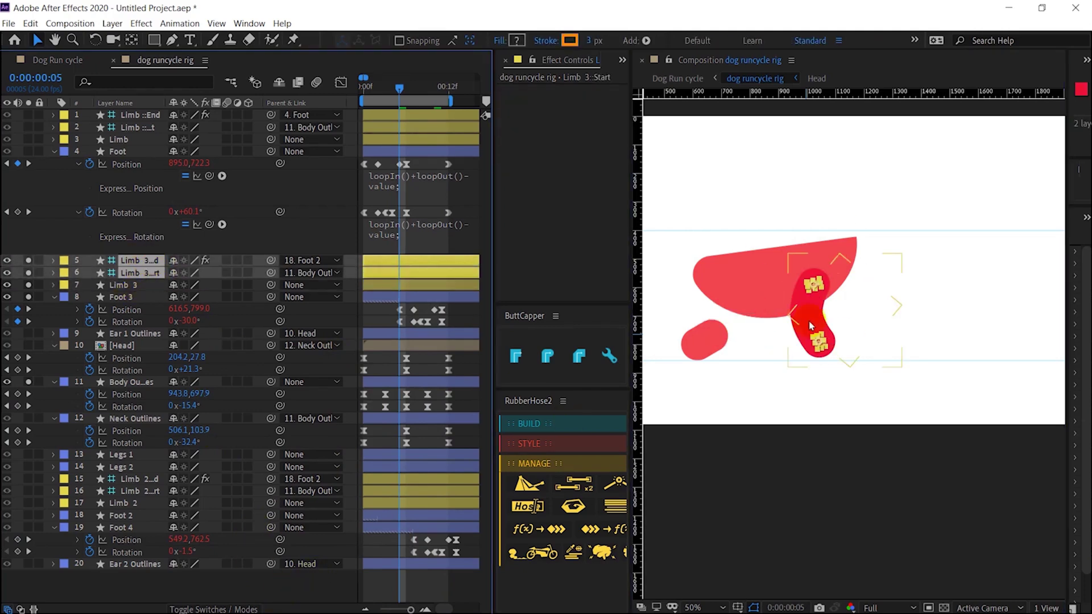
{"action": "left_click_drag", "start_coordinate": [817, 342], "coordinate": [730, 288]}
{"action": "scroll", "coordinate": [679, 331], "scroll_direction": "up", "scroll_amount": 1}
{"action": "left_click", "coordinate": [764, 287]}
{"action": "left_click", "coordinate": [782, 246]}
{"action": "left_click_drag", "start_coordinate": [813, 276], "coordinate": [716, 357]}
{"action": "left_click_drag", "start_coordinate": [786, 251], "coordinate": [765, 248]}
- Set Limb 3's Bend Direction to 100 and move its Start controller into the body's rounded front corner
{"action": "left_click", "coordinate": [131, 284]}
{"action": "left_click", "coordinate": [142, 262]}
{"action": "left_click", "coordinate": [587, 138]}
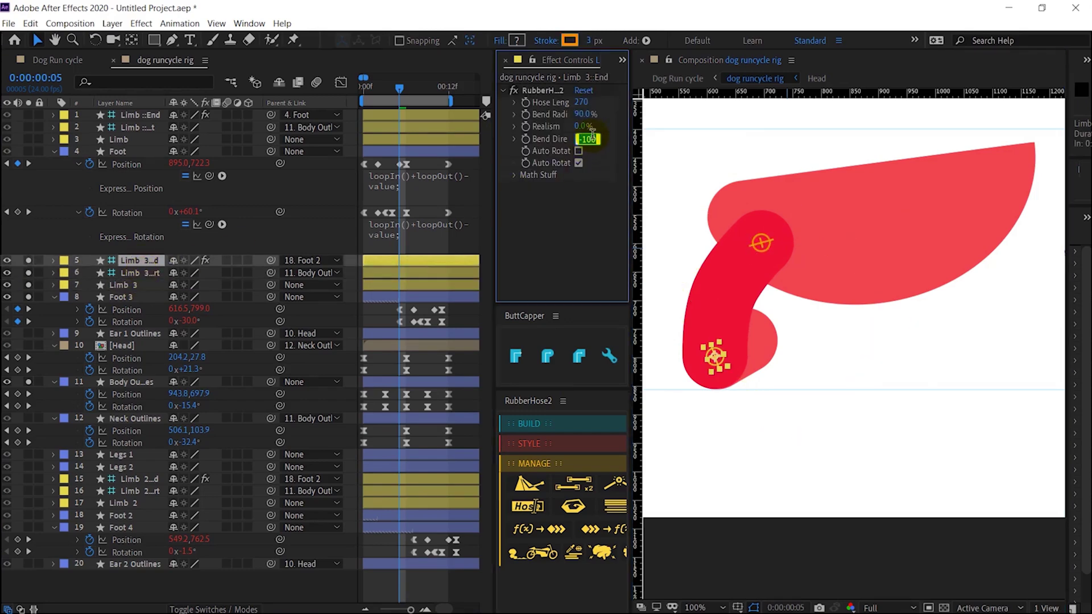
{"action": "key", "text": "Return"}
{"action": "left_click_drag", "start_coordinate": [759, 243], "coordinate": [739, 218]}
- Recolour Limb 3's stroke to the body's lighter red, FB4350, by sampling the body
{"action": "left_click", "coordinate": [132, 285]}
{"action": "left_click", "coordinate": [568, 40]}
{"action": "left_click", "coordinate": [304, 106]}
{"action": "left_click", "coordinate": [923, 254]}
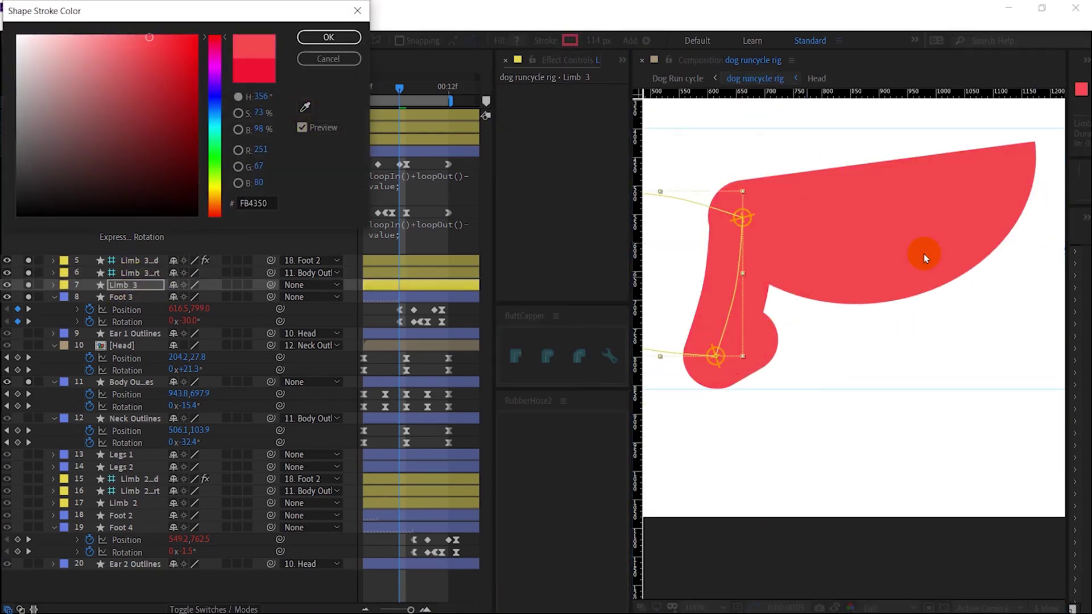
{"action": "left_click", "coordinate": [327, 38]}
- Parent Limb 3's End controller to Foot 3 and preview the leg's motion
{"action": "left_click", "coordinate": [147, 268]}
{"action": "left_click", "coordinate": [147, 263]}
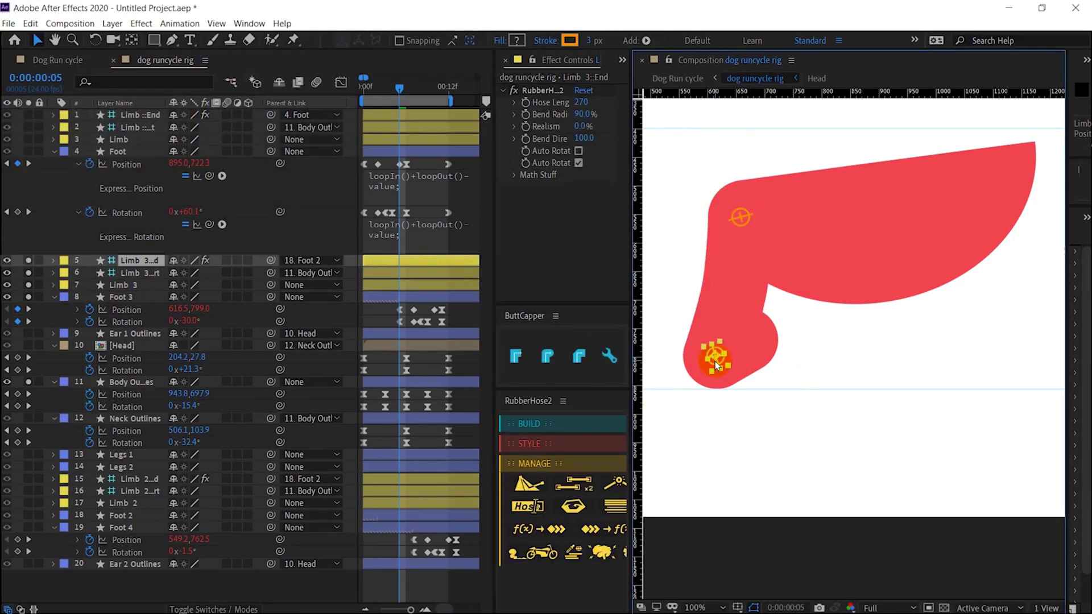
{"action": "left_click", "coordinate": [143, 277]}
{"action": "left_click", "coordinate": [143, 261]}
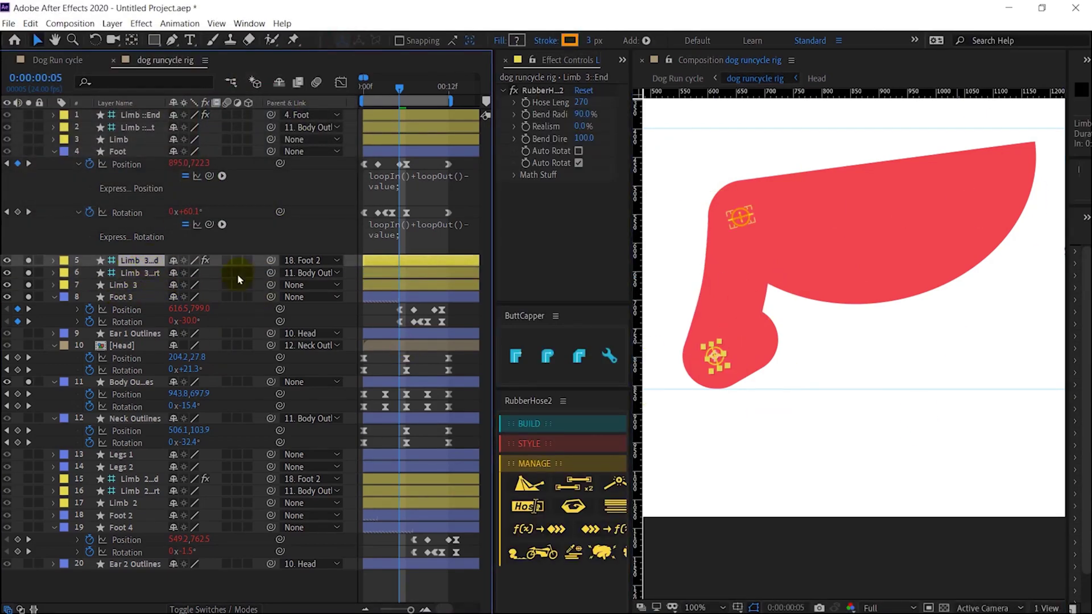
{"action": "left_click_drag", "start_coordinate": [271, 260], "coordinate": [129, 297]}
{"action": "left_click", "coordinate": [381, 576]}
{"action": "key", "text": "comma"}
{"action": "key", "text": "space"}
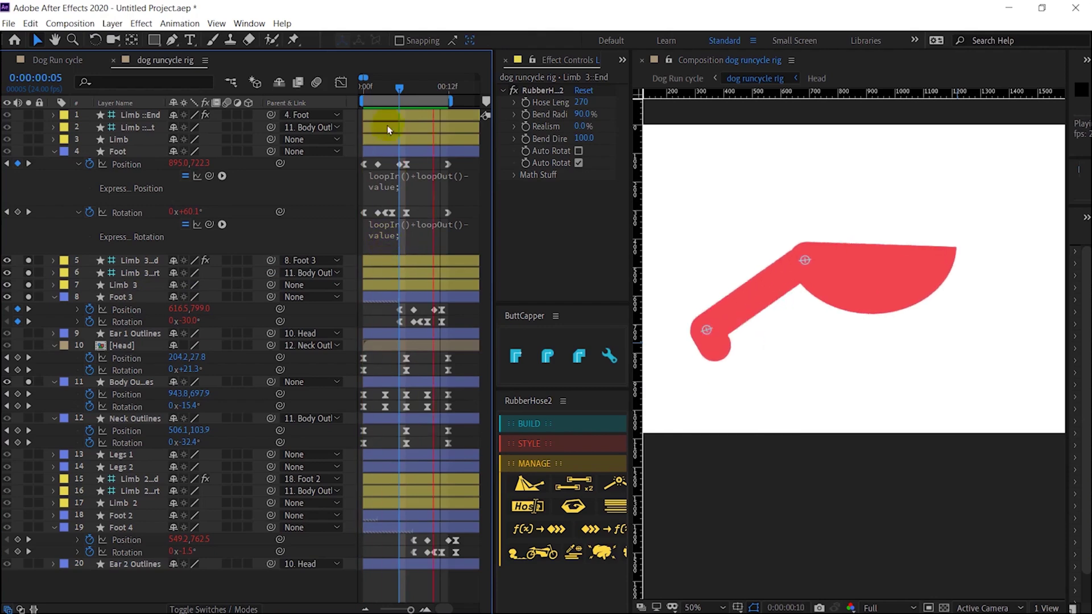
- Align Foot 4's keyframes with Foot 3's at frame 5 and shift both position paths horizontally so X reads 680.5 there
{"action": "left_click_drag", "start_coordinate": [378, 91], "coordinate": [399, 91]}
{"action": "left_click_drag", "start_coordinate": [438, 304], "coordinate": [452, 323]}
{"action": "left_click", "coordinate": [126, 310]}
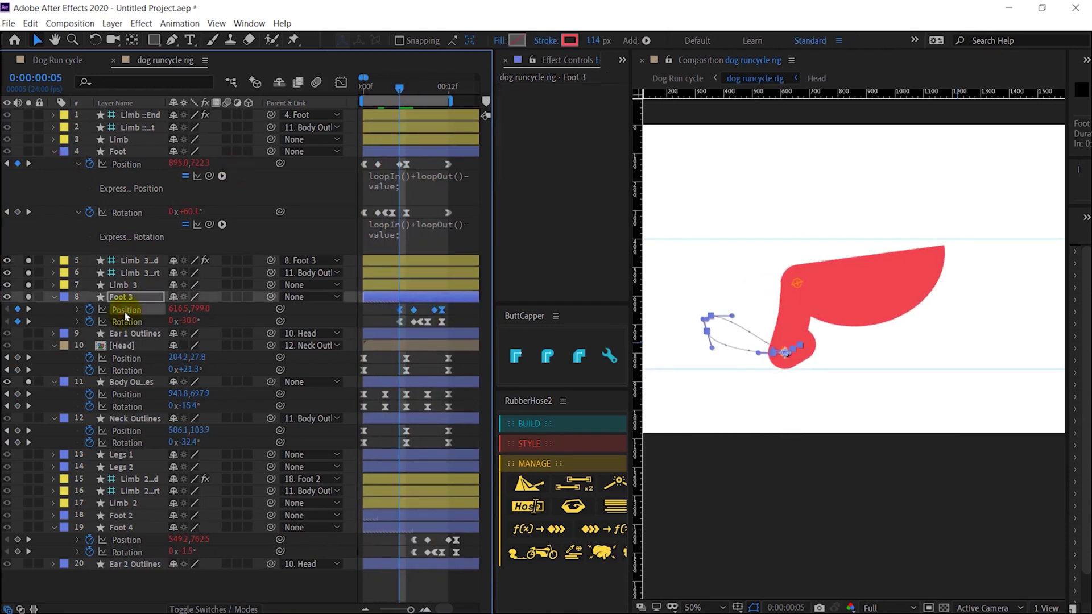
{"action": "mouse_move", "coordinate": [387, 562]}
{"action": "left_mouse_down"}
{"action": "mouse_move", "coordinate": [463, 535]}
{"action": "mouse_move", "coordinate": [399, 552]}
{"action": "left_mouse_up"}
{"action": "left_click", "coordinate": [126, 310]}
{"action": "left_click", "coordinate": [126, 540], "text": "ctrl"}
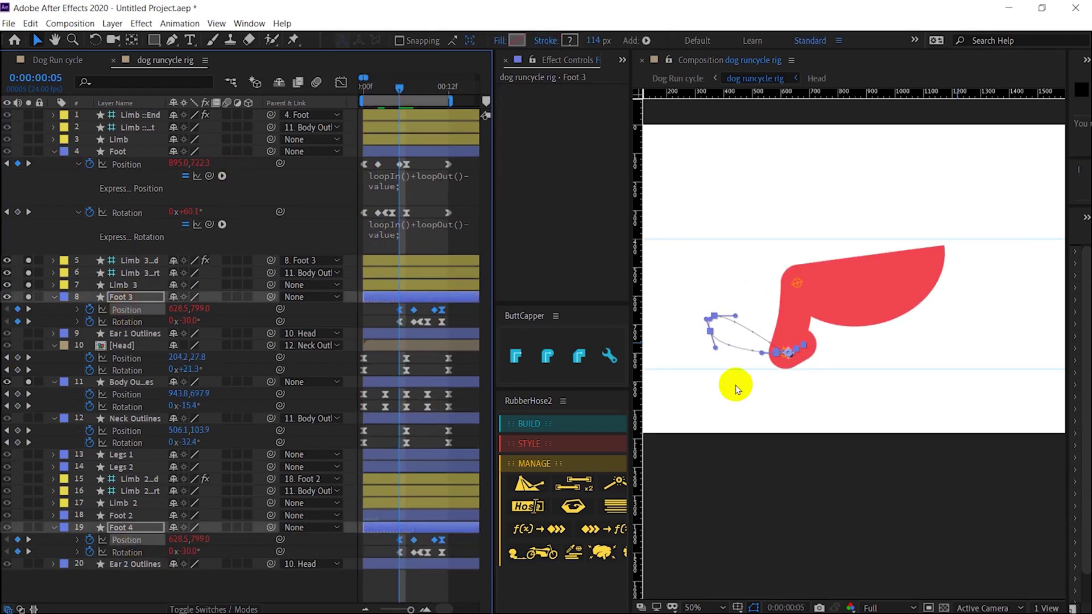
{"action": "key", "text": "shift+Right"}
{"action": "key", "text": "Right"}
{"action": "key", "text": "Right"}
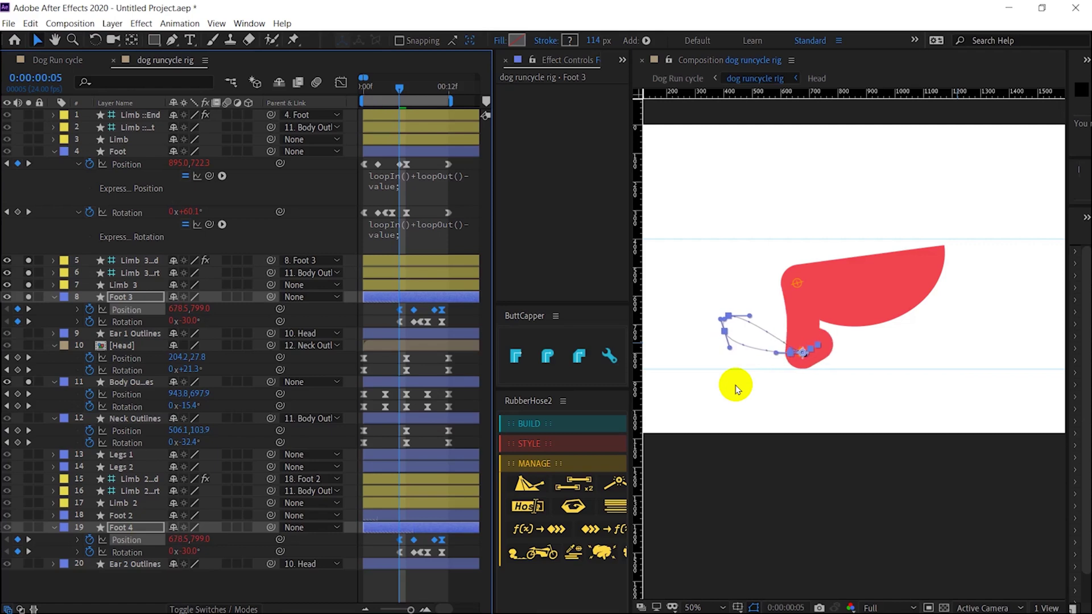
- Delay all of Foot 4's position and rotation keyframes by two frames and preview the motion
{"action": "key", "text": "Page_Down"}
{"action": "key", "text": "Page_Down"}
{"action": "left_click_drag", "start_coordinate": [391, 561], "coordinate": [461, 535]}
{"action": "left_click_drag", "start_coordinate": [442, 552], "coordinate": [456, 553]}
{"action": "left_click", "coordinate": [341, 305]}
{"action": "key", "text": "space"}
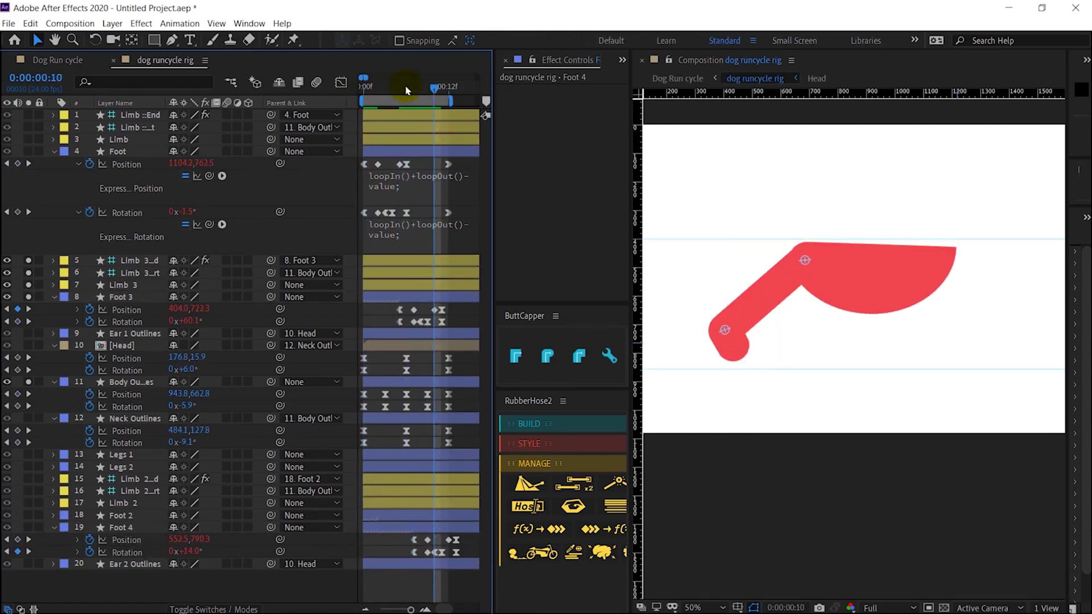
- Copy Foot 3's loopIn()+loopOut()-value expression to Body Outlines' Rotation and Position and preview the loop from frame 0
{"action": "key", "text": "minus"}
{"action": "key", "text": "minus"}
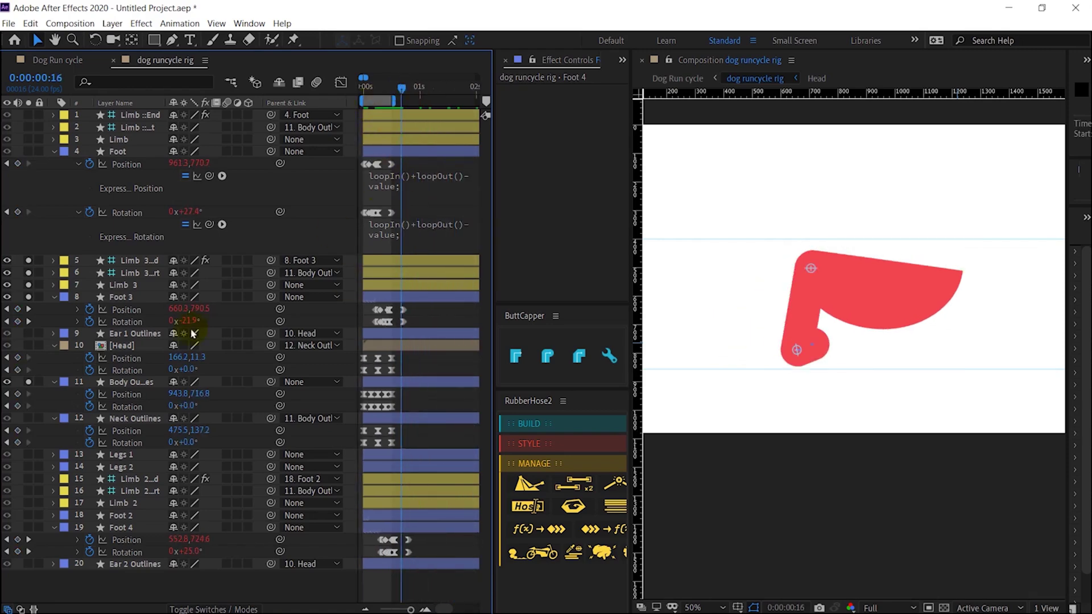
{"action": "left_click", "coordinate": [78, 321]}
{"action": "left_click", "coordinate": [379, 336]}
{"action": "left_click", "coordinate": [88, 453], "text": "alt"}
{"action": "key", "text": "ctrl+v"}
{"action": "left_click", "coordinate": [90, 442], "text": "alt"}
{"action": "key", "text": "ctrl+v"}
{"action": "left_click_drag", "start_coordinate": [377, 91], "coordinate": [362, 91]}
{"action": "key", "text": "space"}
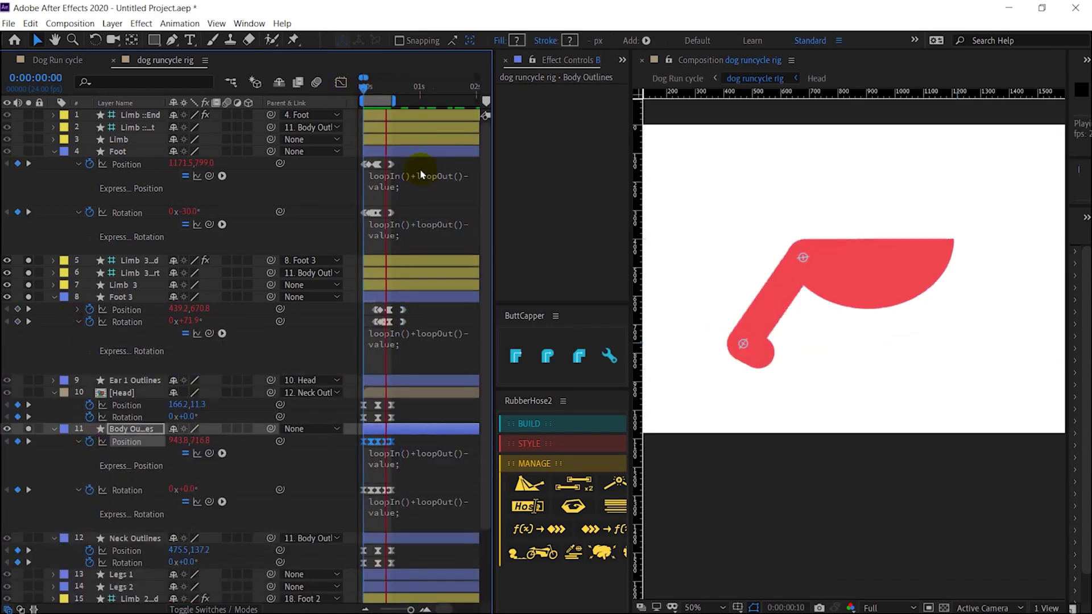
- Step through the frames and play the loop to check how Limb 3 follows Foot 3 and the moving body
{"action": "left_click", "coordinate": [373, 91]}
{"action": "key", "text": "equal"}
{"action": "key", "text": "equal"}
{"action": "key", "text": "Page_Down"}
{"action": "key", "text": "Page_Up"}
{"action": "key", "text": "Page_Up"}
{"action": "key", "text": "Page_Up"}
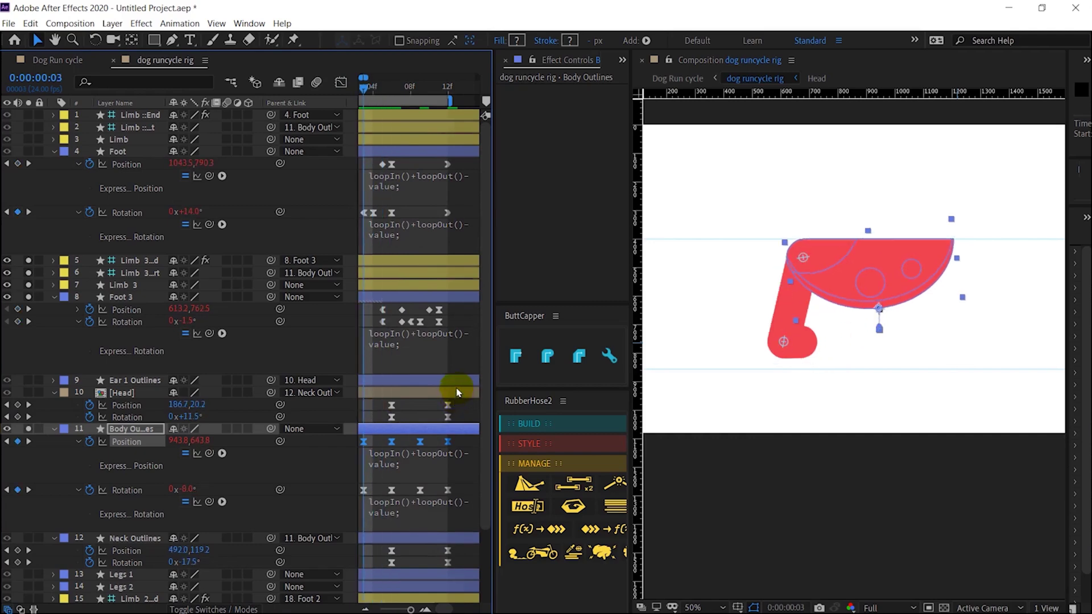
{"action": "key", "text": "Page_Down"}
{"action": "key", "text": "Page_Down"}
{"action": "key", "text": "Page_Down"}
{"action": "key", "text": "minus"}
{"action": "scroll", "coordinate": [424, 389], "scroll_direction": "down", "scroll_amount": 2}
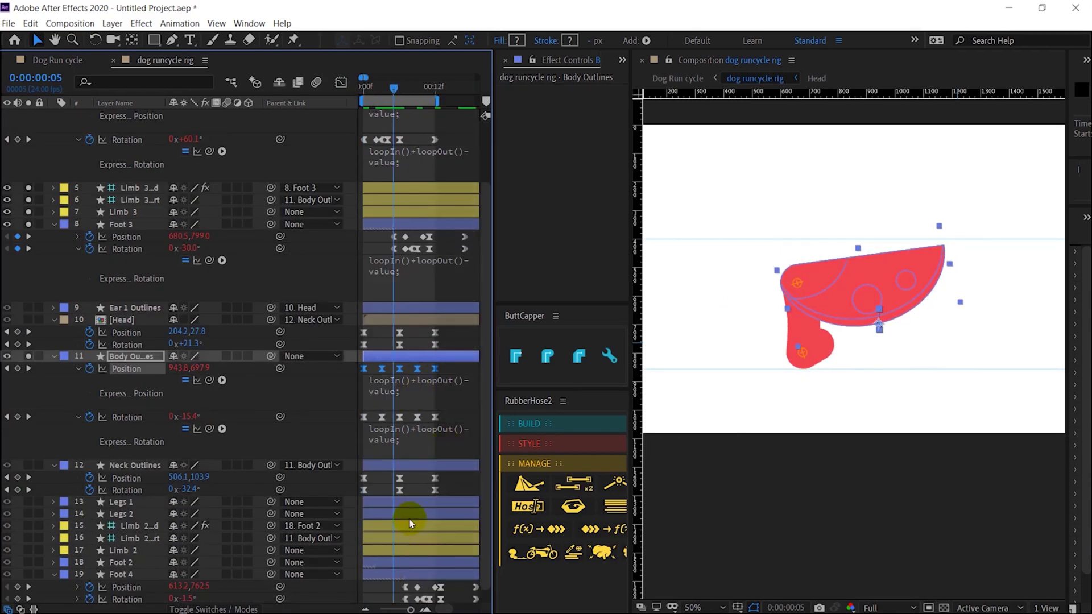
{"action": "scroll", "coordinate": [427, 310], "scroll_direction": "down", "scroll_amount": 1}
{"action": "key", "text": "space"}
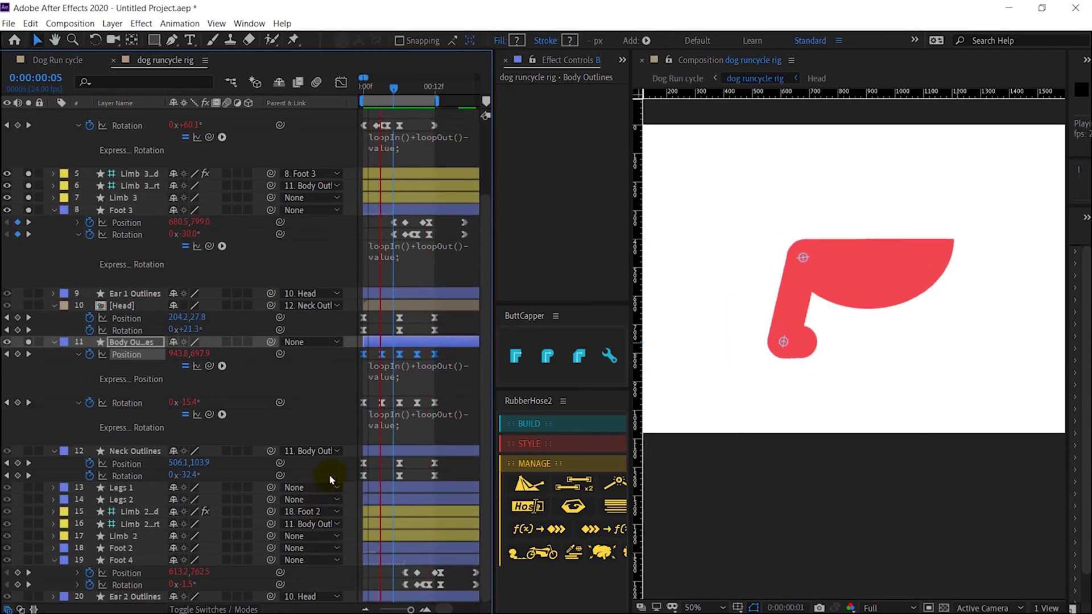
{"action": "key", "text": "space"}
{"action": "key", "text": "Page_Up"}
{"action": "key", "text": "Page_Up"}
{"action": "key", "text": "Page_Up"}
{"action": "key", "text": "Page_Up"}
{"action": "key", "text": "Page_Up"}
{"action": "key", "text": "Page_Up"}
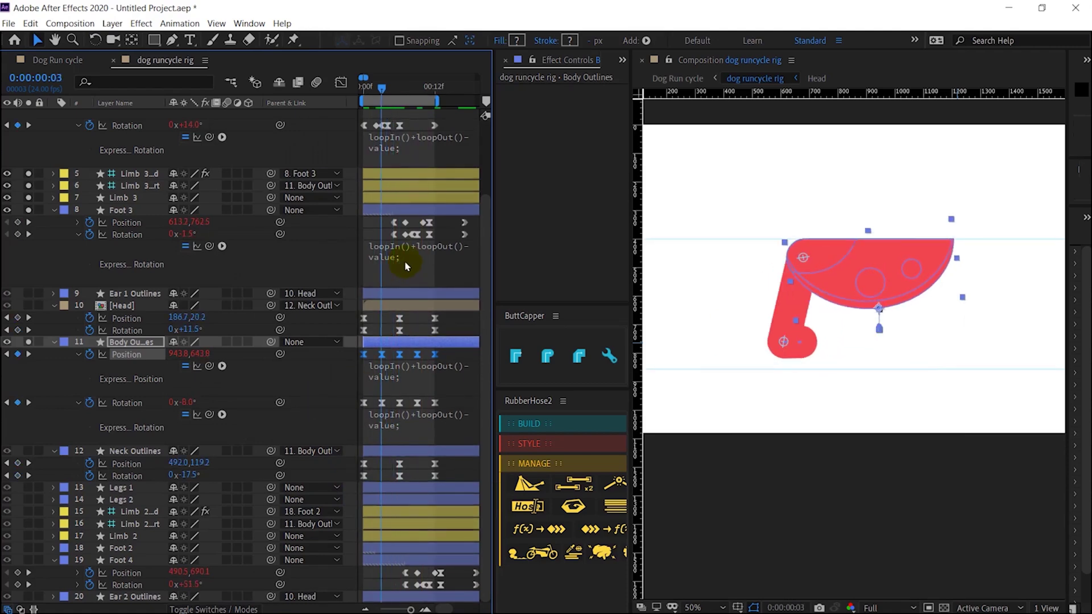
- Duplicate Limb 3 with its Start and End controllers and place the copies directly above Foot 4 in the layer stack
{"action": "left_click", "coordinate": [137, 210]}
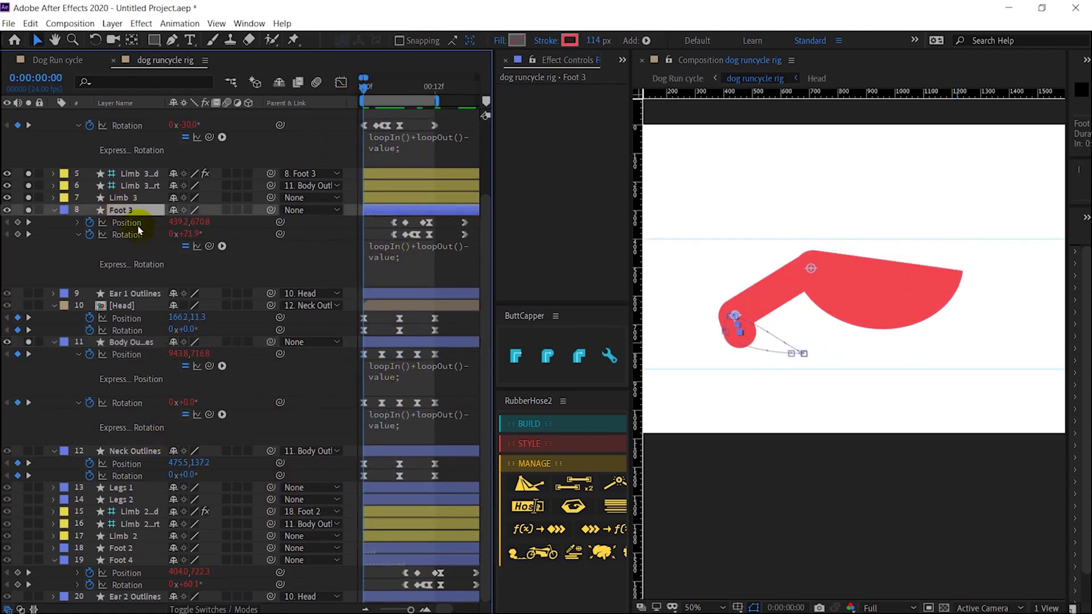
{"action": "scroll", "coordinate": [138, 228], "scroll_direction": "up", "scroll_amount": 1}
{"action": "left_click", "coordinate": [127, 234]}
{"action": "left_click", "coordinate": [138, 210], "text": "shift"}
{"action": "key", "text": "ctrl+d"}
{"action": "left_click", "coordinate": [138, 246]}
{"action": "left_click", "coordinate": [128, 283], "text": "shift"}
{"action": "left_click_drag", "start_coordinate": [152, 233], "coordinate": [199, 574]}
{"action": "left_click", "coordinate": [128, 233]}
{"action": "left_click", "coordinate": [145, 211], "text": "shift"}
{"action": "scroll", "coordinate": [200, 573], "scroll_direction": "down", "scroll_amount": 2}
{"action": "left_click_drag", "start_coordinate": [131, 501], "coordinate": [152, 555]}
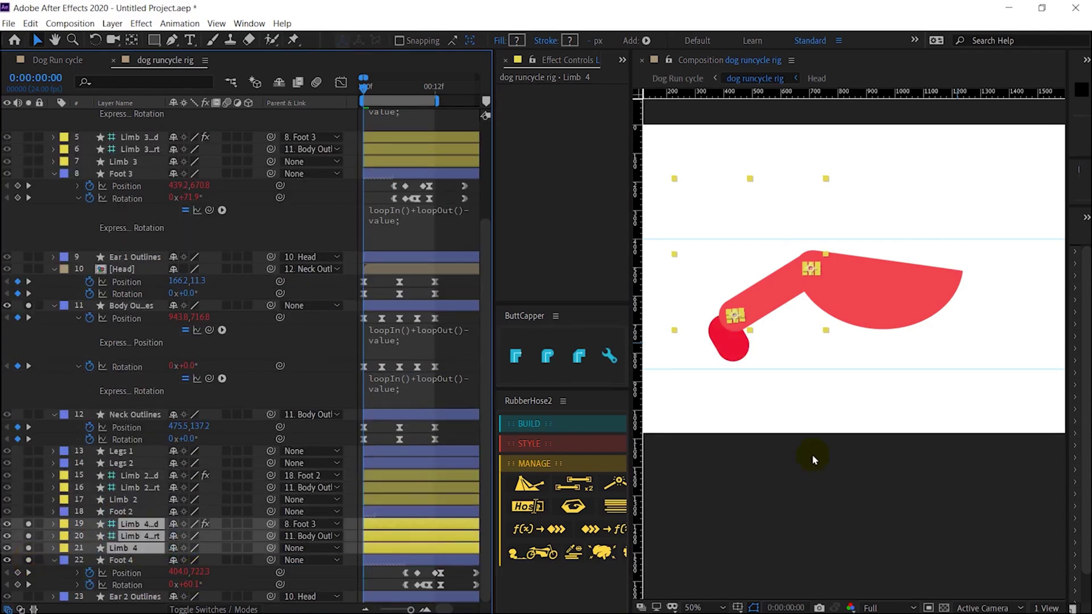
- Place Limb 4's End controller on Foot 4 at frame 0
{"action": "scroll", "coordinate": [720, 303], "scroll_direction": "up", "scroll_amount": 2}
{"action": "left_click", "coordinate": [136, 524]}
{"action": "left_click_drag", "start_coordinate": [747, 340], "coordinate": [727, 359]}
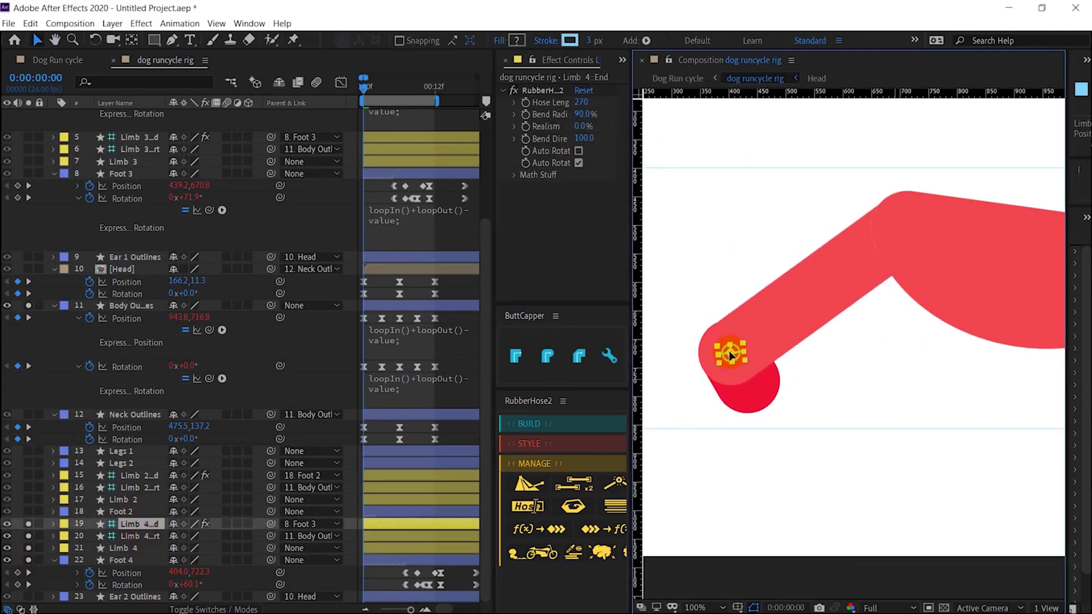
- Recolour Limb 4's stroke to Foot 4's darker red by sampling the foot
{"action": "left_click", "coordinate": [385, 439]}
{"action": "left_click", "coordinate": [123, 549]}
{"action": "left_click", "coordinate": [569, 40]}
{"action": "left_click", "coordinate": [304, 108]}
{"action": "left_click", "coordinate": [756, 392]}
{"action": "left_click", "coordinate": [327, 37]}
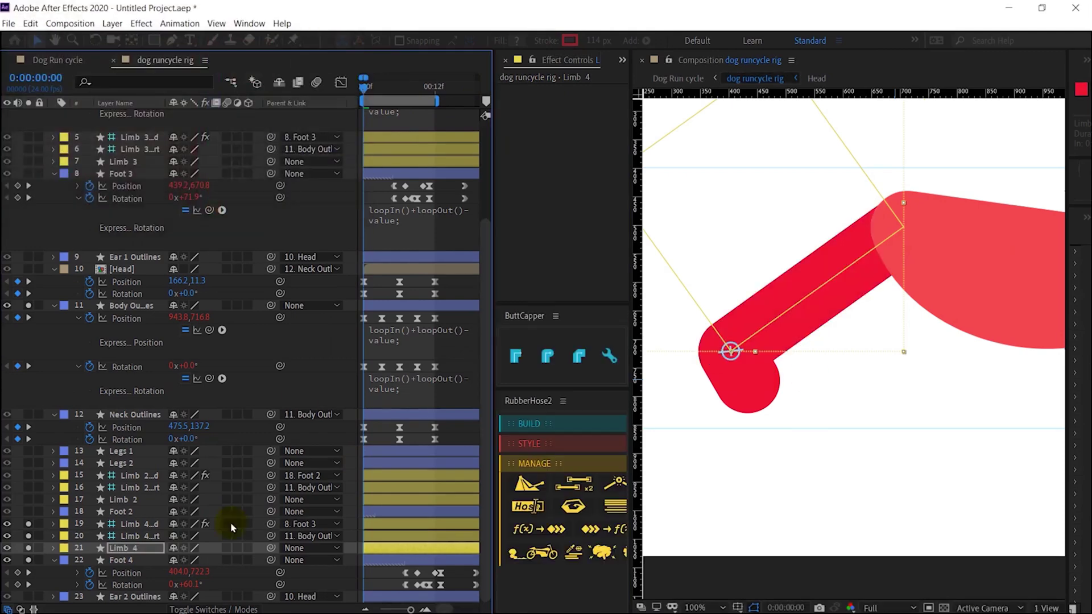
- Parent Limb 4's End controller to Foot 4 and preview the leg's motion
{"action": "left_click", "coordinate": [146, 536]}
{"action": "left_click_drag", "start_coordinate": [270, 523], "coordinate": [142, 563]}
{"action": "scroll", "coordinate": [916, 411], "scroll_direction": "down", "scroll_amount": 3}
{"action": "key", "text": "space"}
{"action": "key", "text": "space"}
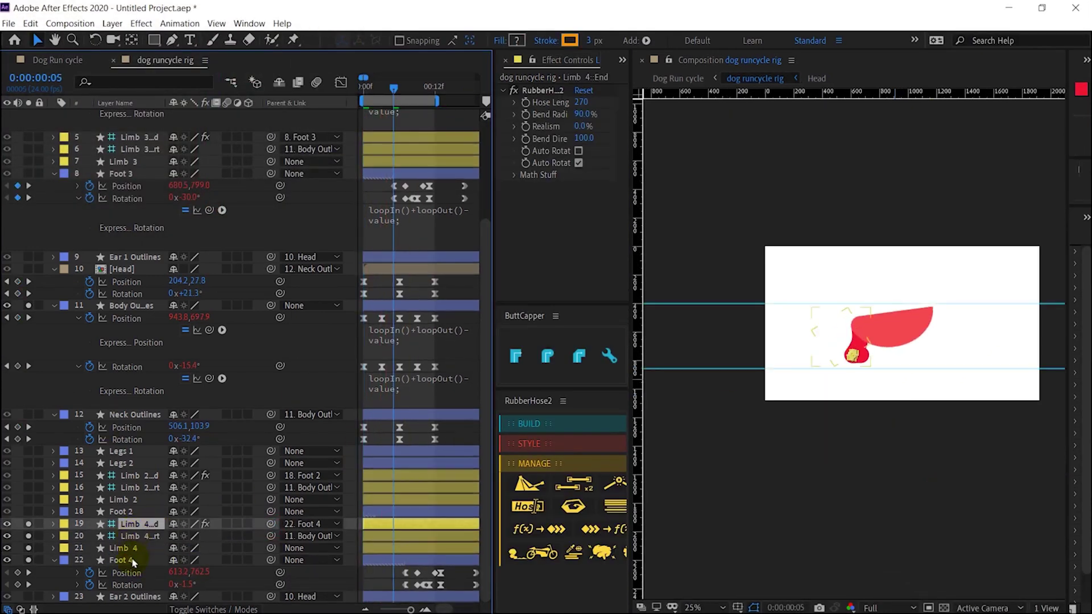
- Turn off solo for the limb, foot and body layers to show the whole dog, and return to frame 0
{"action": "left_click", "coordinate": [131, 559], "text": "shift"}
{"action": "scroll", "coordinate": [205, 460], "scroll_direction": "up", "scroll_amount": 2}
{"action": "scroll", "coordinate": [205, 460], "scroll_direction": "down", "scroll_amount": 2}
{"action": "left_click", "coordinate": [28, 524]}
{"action": "key", "text": "space"}
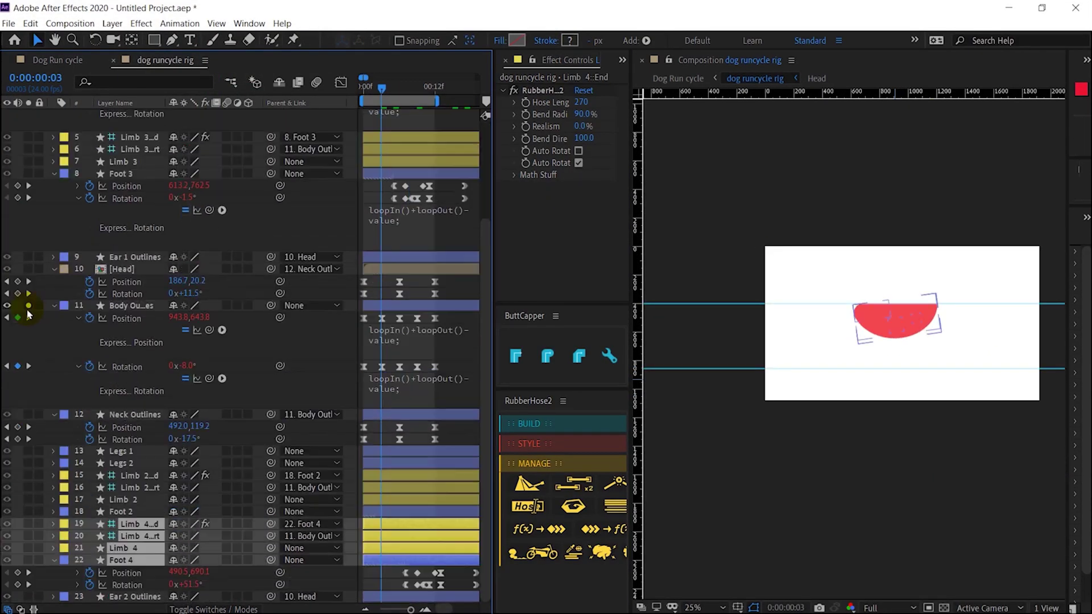
{"action": "left_click", "coordinate": [365, 91]}
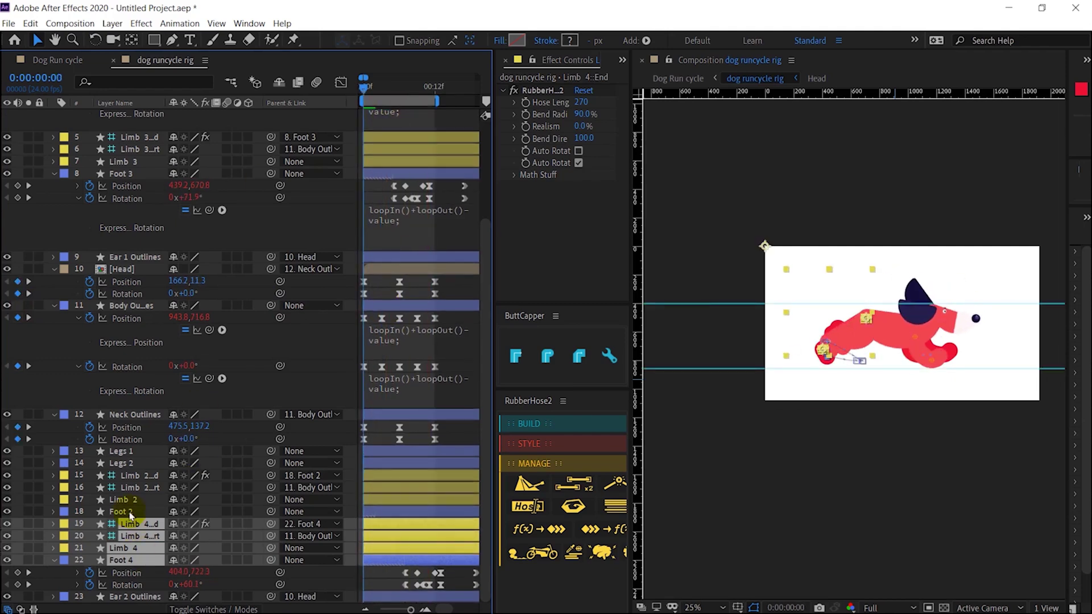
- Delete the old Legs 1 and Legs 2 layers and preview the complete dog's run cycle
{"action": "left_click", "coordinate": [124, 462]}
{"action": "left_click", "coordinate": [121, 452], "text": "shift"}
{"action": "key", "text": "Delete"}
{"action": "key", "text": "space"}
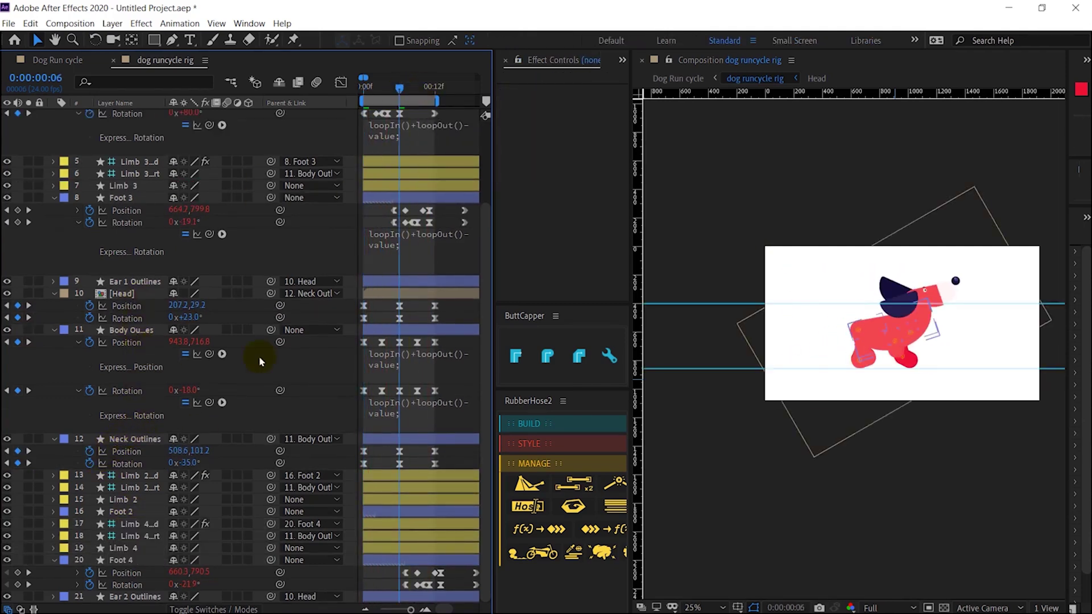
{"action": "key", "text": "minus"}
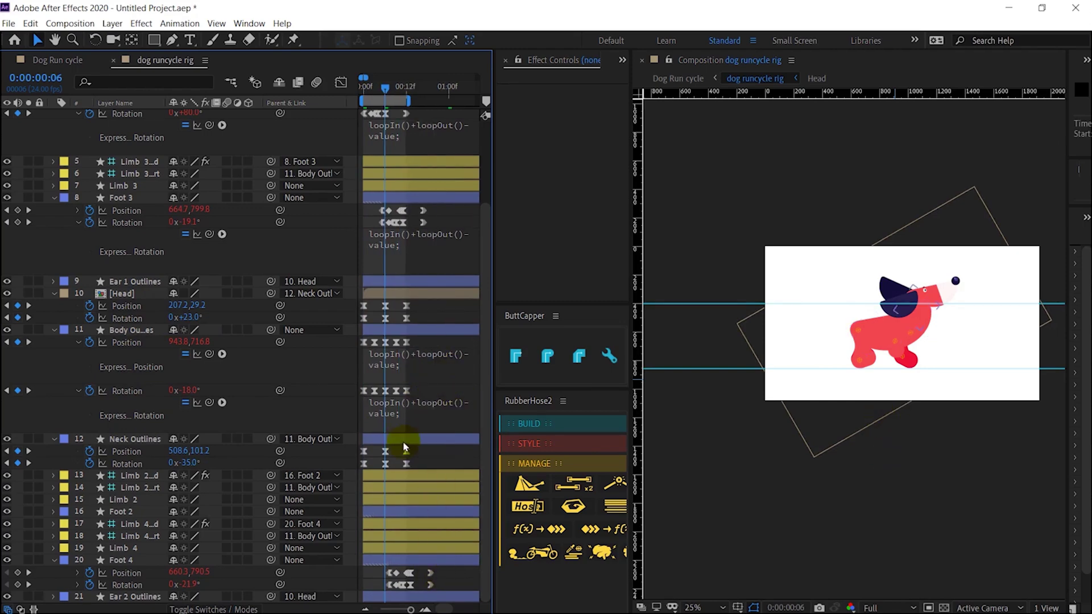
{"action": "key", "text": "space"}
{"action": "key", "text": "space"}
{"action": "scroll", "coordinate": [941, 328], "scroll_direction": "up", "scroll_amount": 2}
{"action": "left_click_drag", "start_coordinate": [955, 322], "coordinate": [868, 343]}
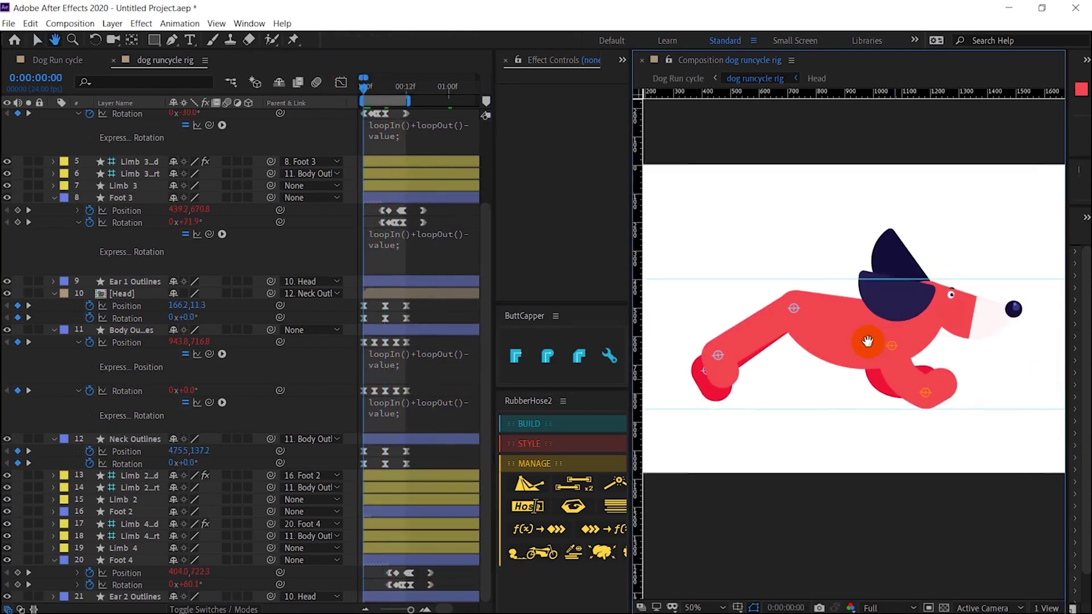
{"action": "key", "text": "space"}
- Copy the body's loopIn()+loopOut()-value expression to the Head layer's Rotation and Position
{"action": "left_click", "coordinate": [336, 419]}
{"action": "left_click", "coordinate": [418, 359]}
{"action": "key", "text": "ctrl+c"}
{"action": "left_click", "coordinate": [90, 317], "text": "alt"}
{"action": "key", "text": "ctrl+v"}
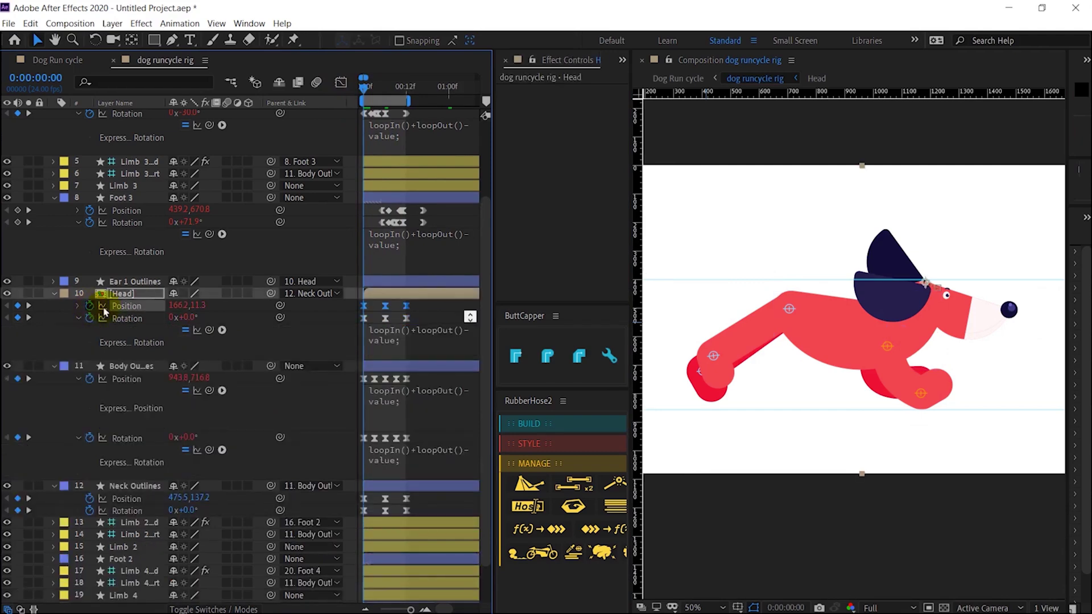
{"action": "left_click", "coordinate": [90, 306], "text": "alt"}
{"action": "key", "text": "ctrl+v"}
- Apply the same loop expression to Neck Outlines' Rotation and Position and preview the full run cycle
{"action": "left_click", "coordinate": [89, 474], "text": "alt"}
{"action": "key", "text": "ctrl+v"}
{"action": "left_click", "coordinate": [89, 462], "text": "alt"}
{"action": "key", "text": "ctrl+v"}
{"action": "left_click", "coordinate": [79, 462]}
{"action": "left_click", "coordinate": [79, 474]}
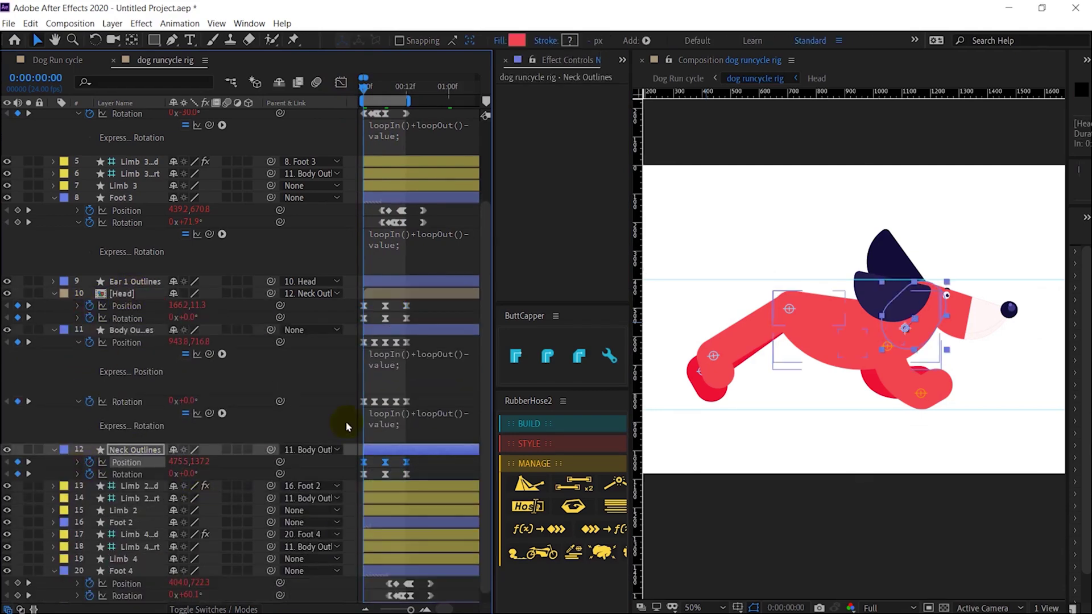
{"action": "scroll", "coordinate": [346, 427], "scroll_direction": "up", "scroll_amount": 3}
{"action": "key", "text": "space"}
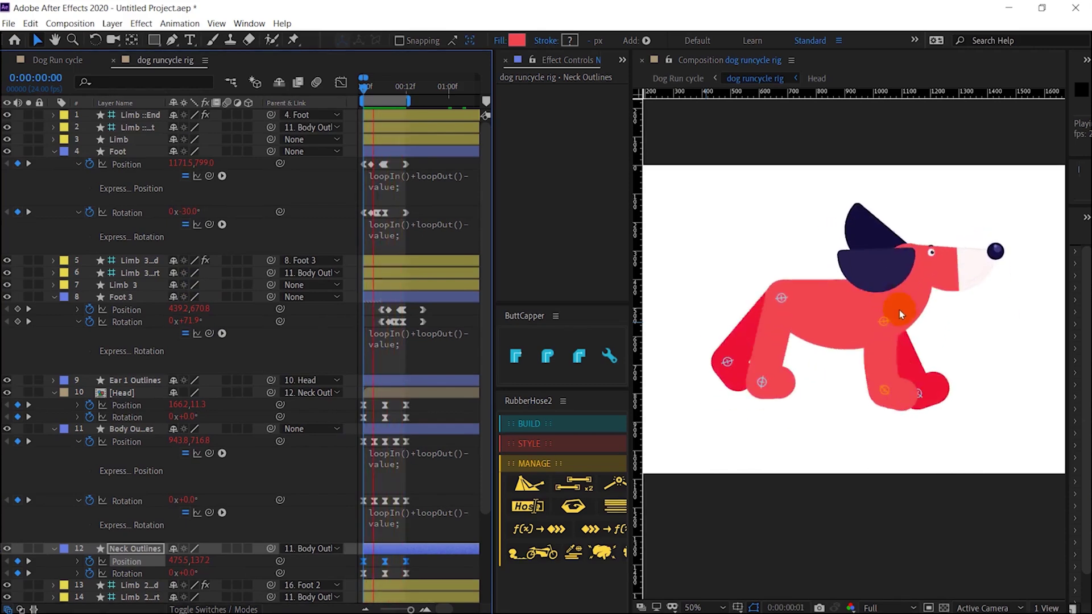
{"action": "left_click", "coordinate": [900, 287]}
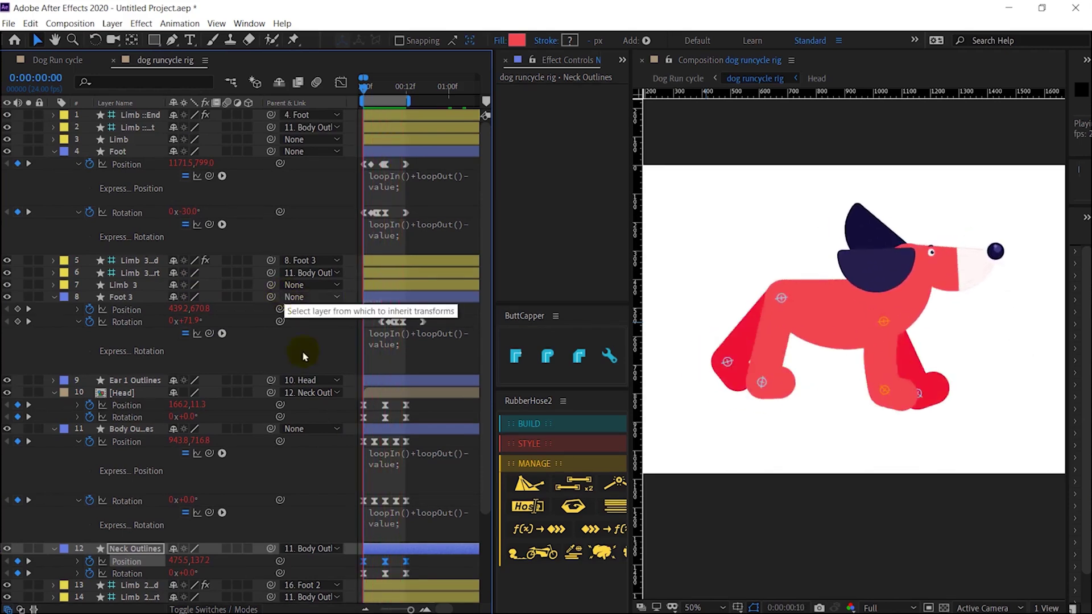
- Keyframe Ear 2 Outlines' rotation at 0° on frame 0 and -56° on frame 6
{"action": "left_click", "coordinate": [363, 90]}
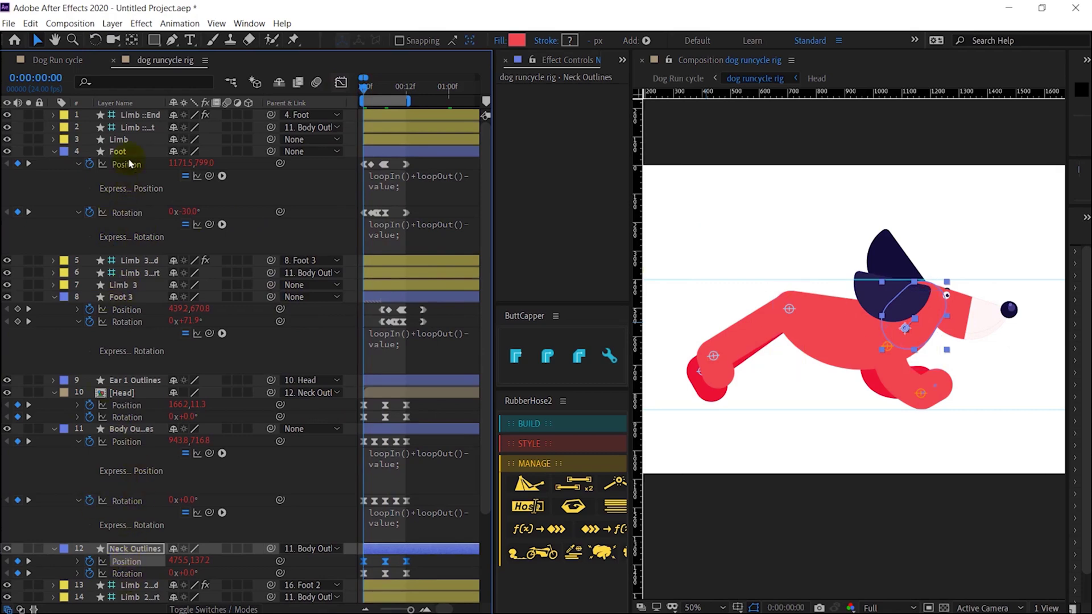
{"action": "scroll", "coordinate": [165, 414], "scroll_direction": "down", "scroll_amount": 4}
{"action": "left_click", "coordinate": [136, 597]}
{"action": "key", "text": "p"}
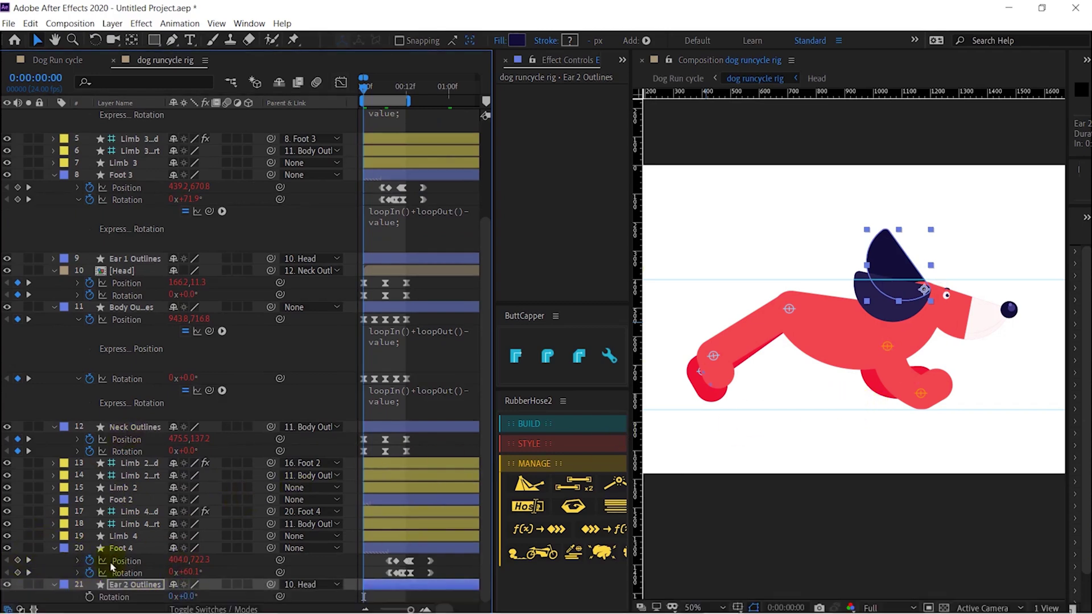
{"action": "key", "text": "r"}
{"action": "key", "text": "Page_Down"}
{"action": "key", "text": "Page_Down"}
{"action": "key", "text": "Page_Down"}
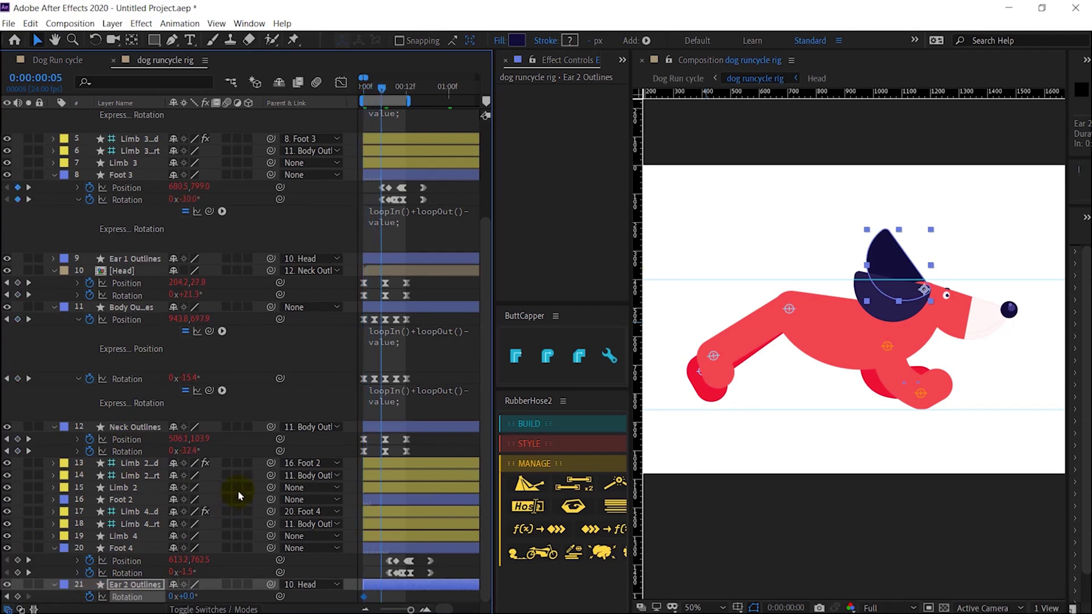
{"action": "key", "text": "Page_Down"}
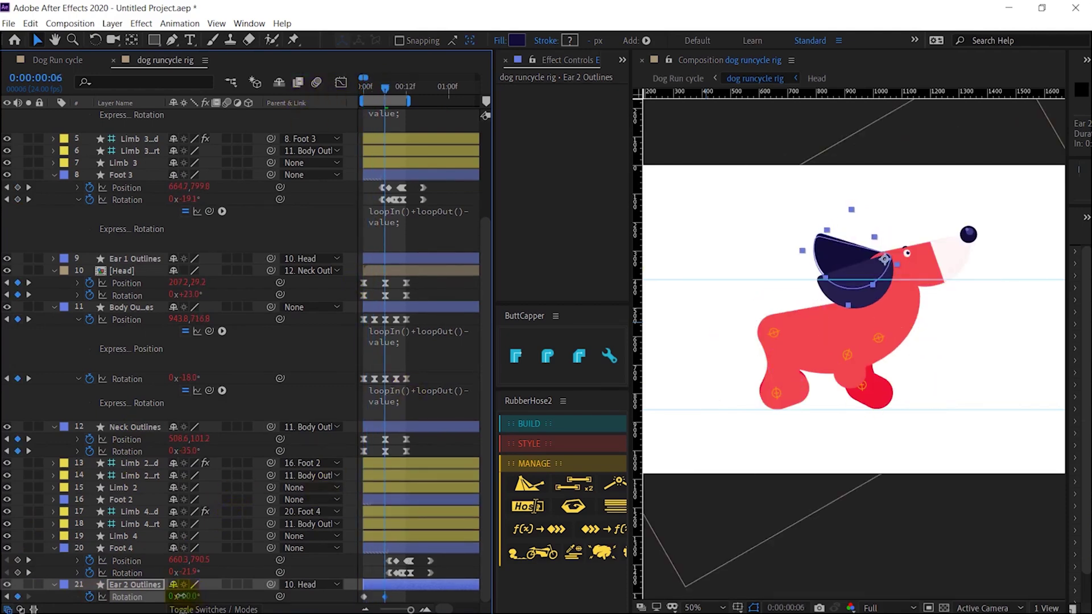
{"action": "left_click_drag", "start_coordinate": [180, 596], "coordinate": [154, 600]}
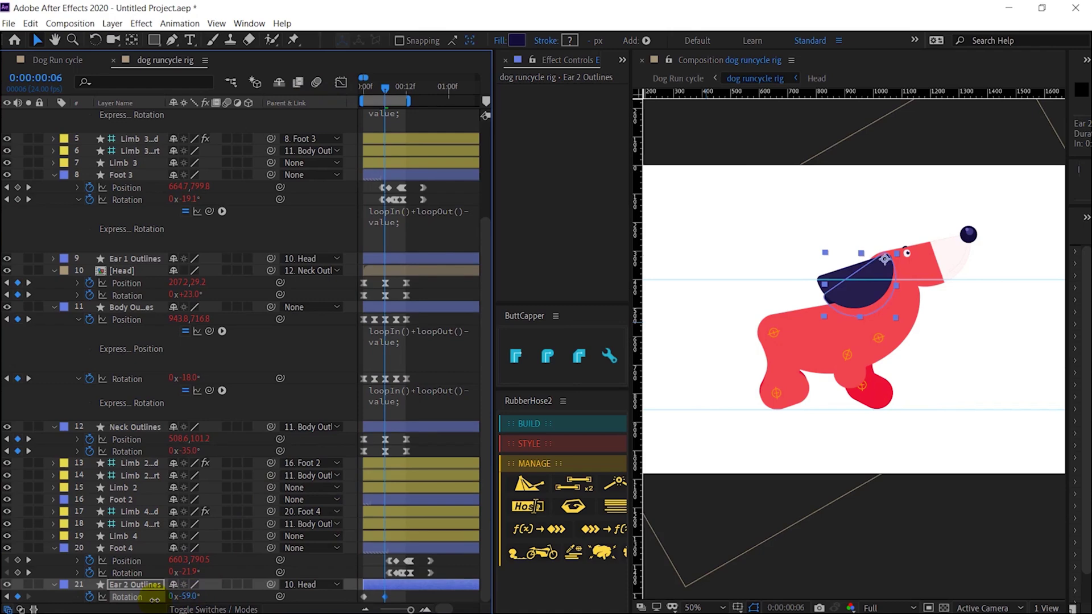
- Paste Ear 2 Outlines' opening keyframes at frame 12 and apply Easy Ease to the ear's keyframes
{"action": "key", "text": "Page_Down"}
{"action": "key", "text": "Page_Down"}
{"action": "key", "text": "Page_Down"}
{"action": "key", "text": "Page_Down"}
{"action": "key", "text": "Page_Down"}
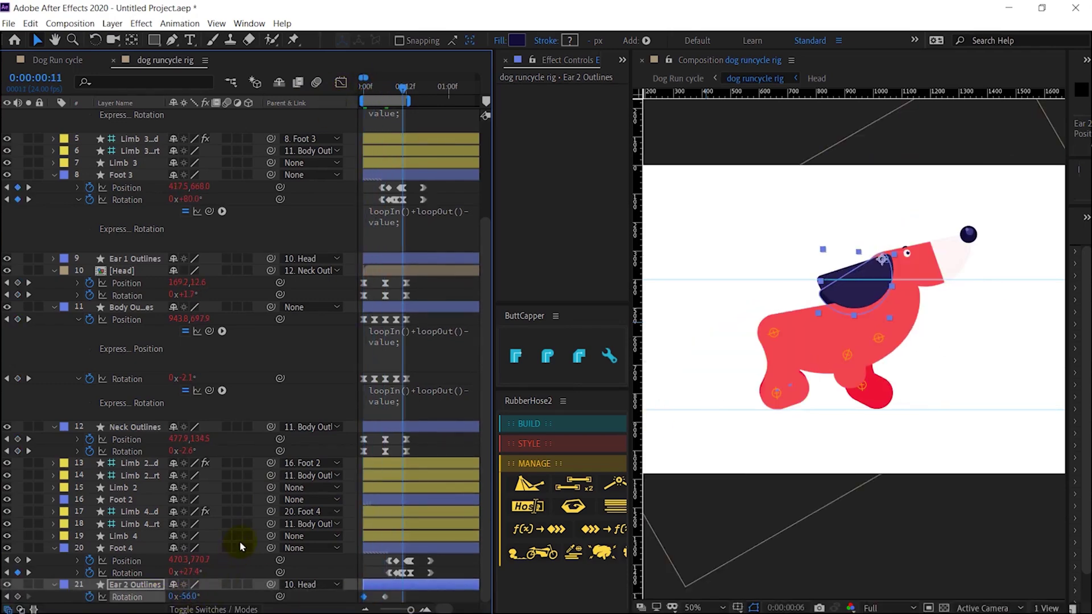
{"action": "key", "text": "Page_Down"}
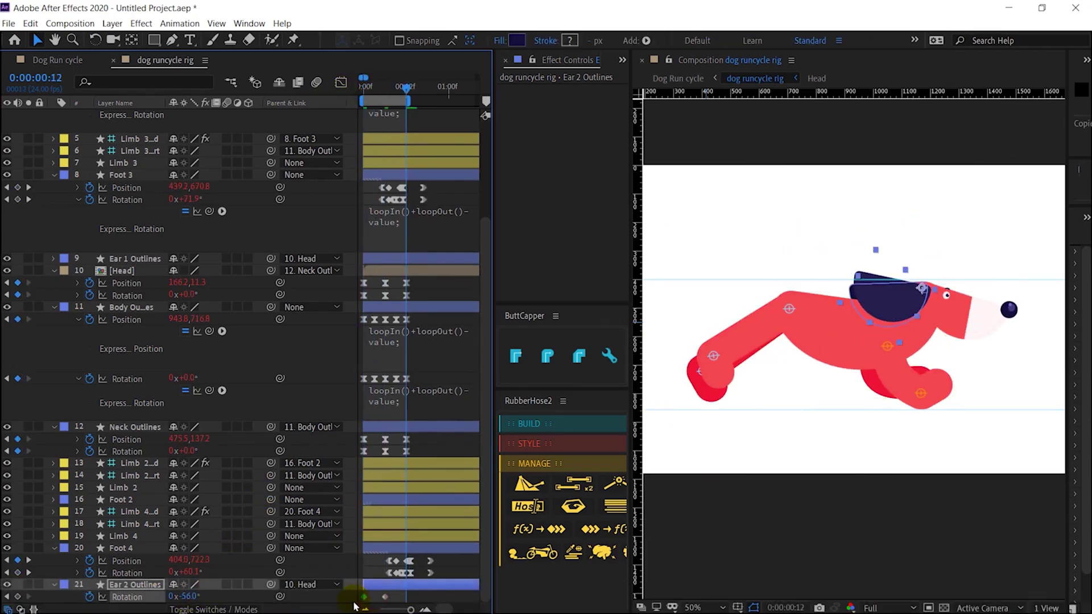
{"action": "key", "text": "ctrl+v"}
{"action": "mouse_move", "coordinate": [373, 580]}
{"action": "left_mouse_down"}
{"action": "mouse_move", "coordinate": [358, 607]}
{"action": "mouse_move", "coordinate": [355, 581]}
{"action": "left_mouse_up"}
{"action": "key", "text": "ctrl+v"}
{"action": "key", "text": "F9"}
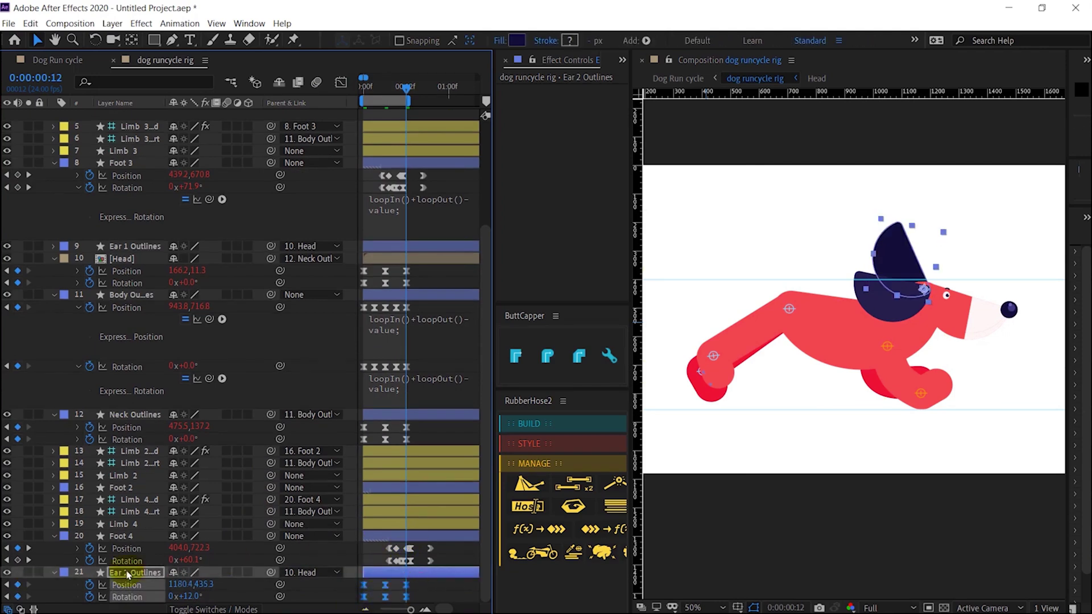
- Copy the body's loopIn()+loopOut()-value rotation expression to the Position and Rotation of Ear 2 Outlines
{"action": "left_click", "coordinate": [389, 389]}
{"action": "key", "text": "ctrl+c"}
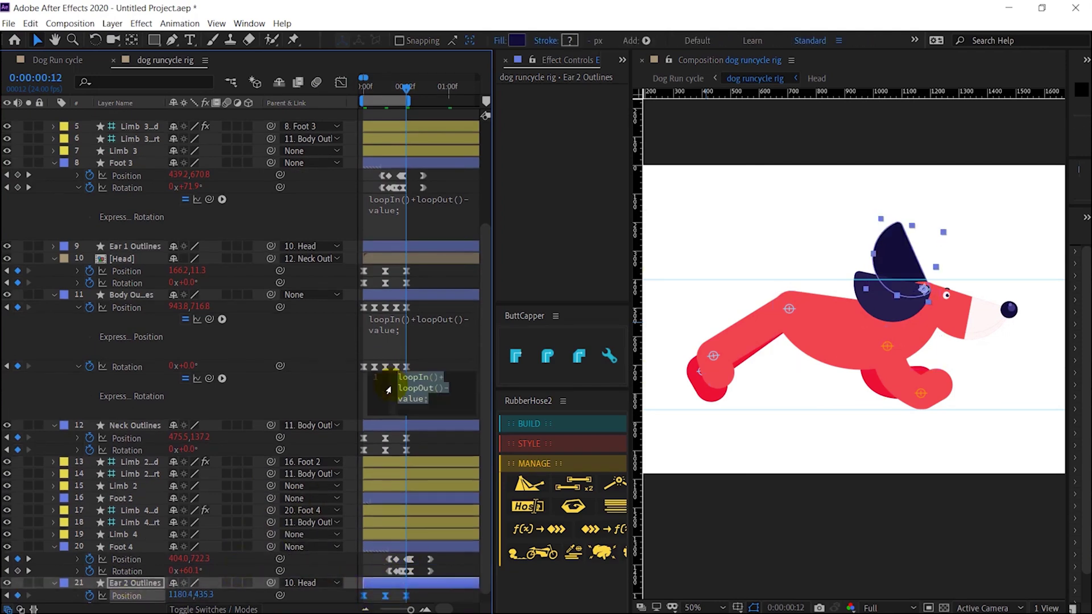
{"action": "scroll", "coordinate": [131, 560], "scroll_direction": "down", "scroll_amount": 1}
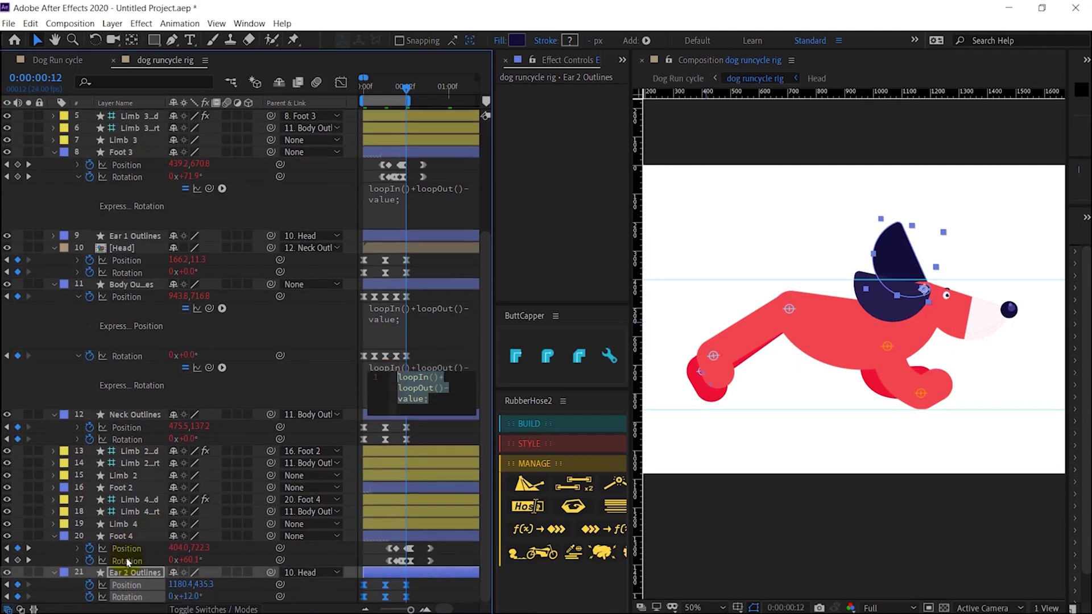
{"action": "left_click", "coordinate": [90, 585], "text": "alt"}
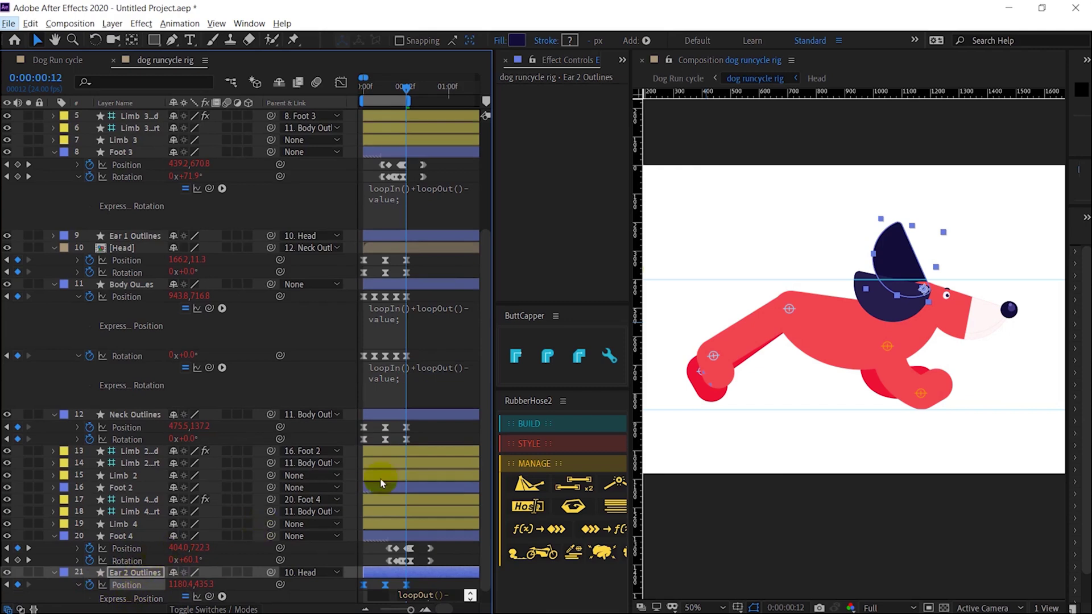
{"action": "left_click_drag", "start_coordinate": [485, 455], "coordinate": [487, 592]}
{"action": "left_click", "coordinate": [90, 597], "text": "alt"}
{"action": "key", "text": "ctrl+v"}
{"action": "left_click", "coordinate": [465, 472]}
- Copy Ear 2 Outlines' Position and Rotation animation to Ear 1 Outlines at frame 0, and place Ear 1 Outlines above all other layers
{"action": "left_click_drag", "start_coordinate": [361, 93], "coordinate": [363, 92]}
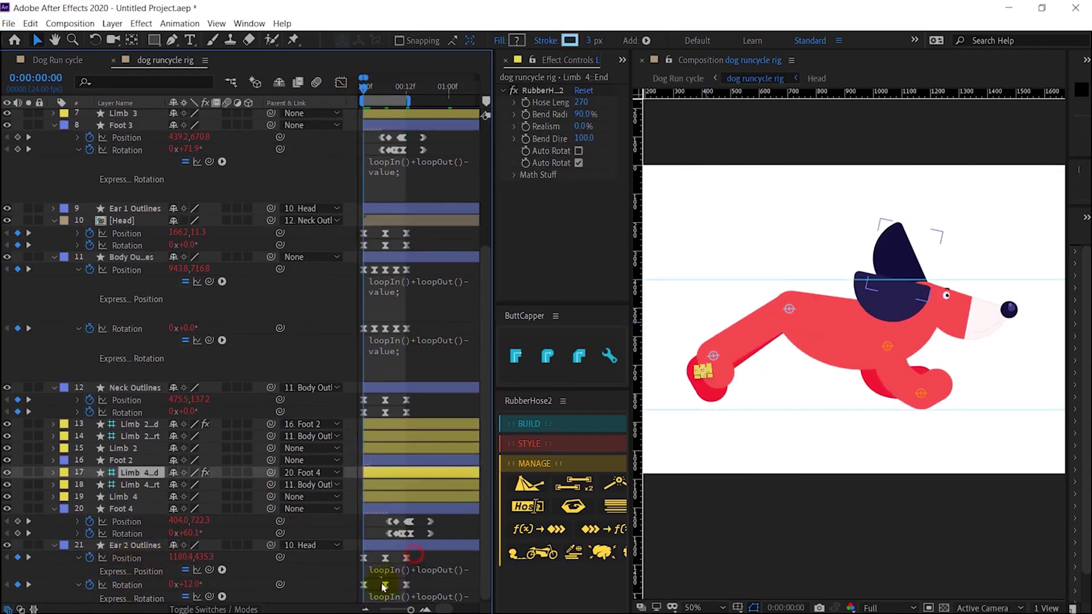
{"action": "left_click_drag", "start_coordinate": [382, 587], "coordinate": [353, 586]}
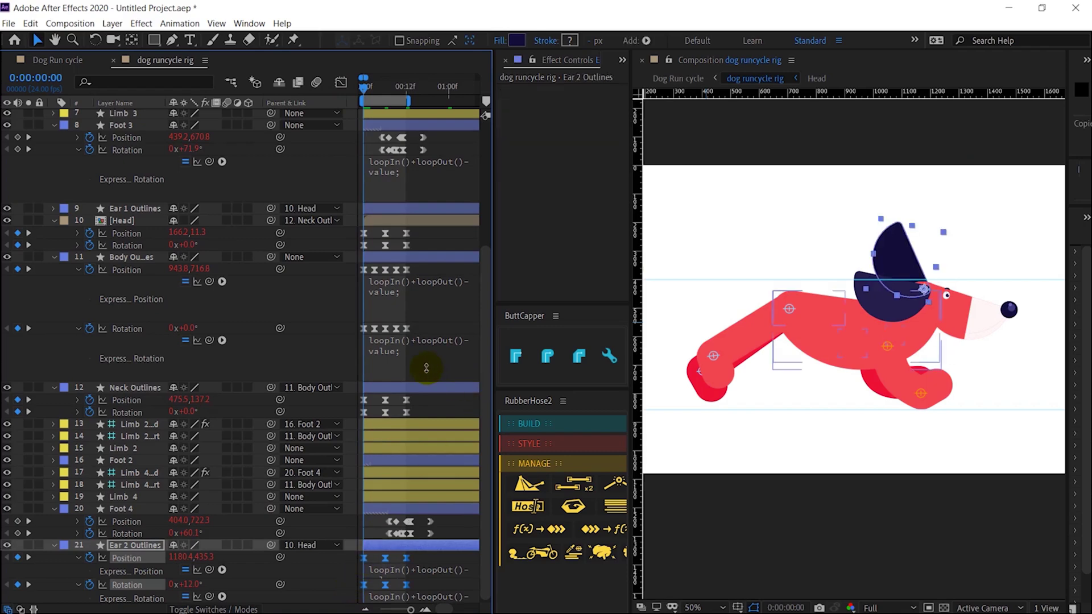
{"action": "scroll", "coordinate": [364, 352], "scroll_direction": "up", "scroll_amount": 5}
{"action": "left_click", "coordinate": [115, 382]}
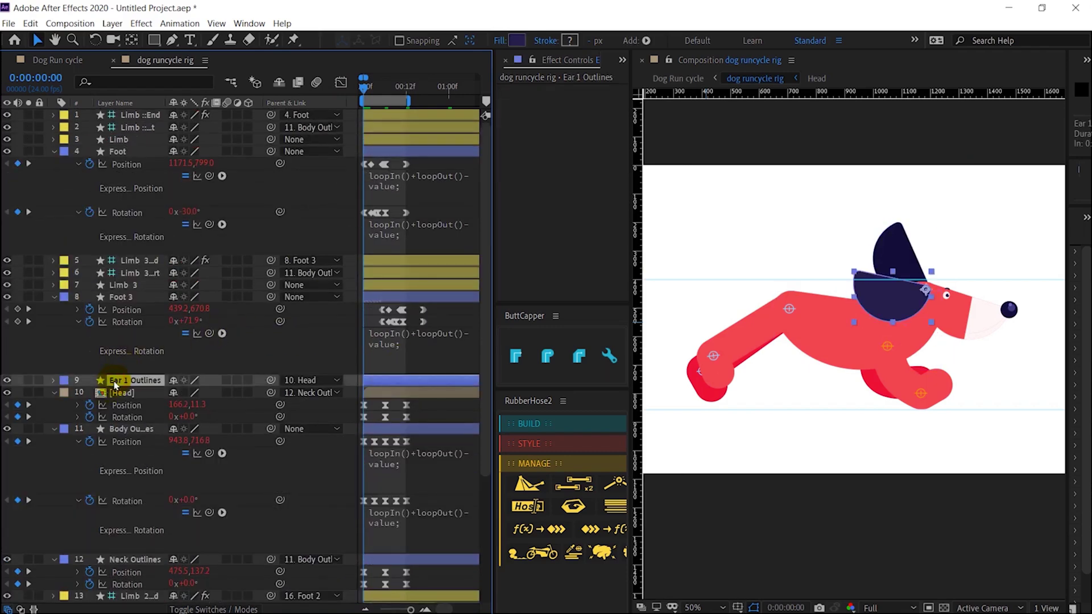
{"action": "key", "text": "ctrl+v"}
{"action": "key", "text": "space"}
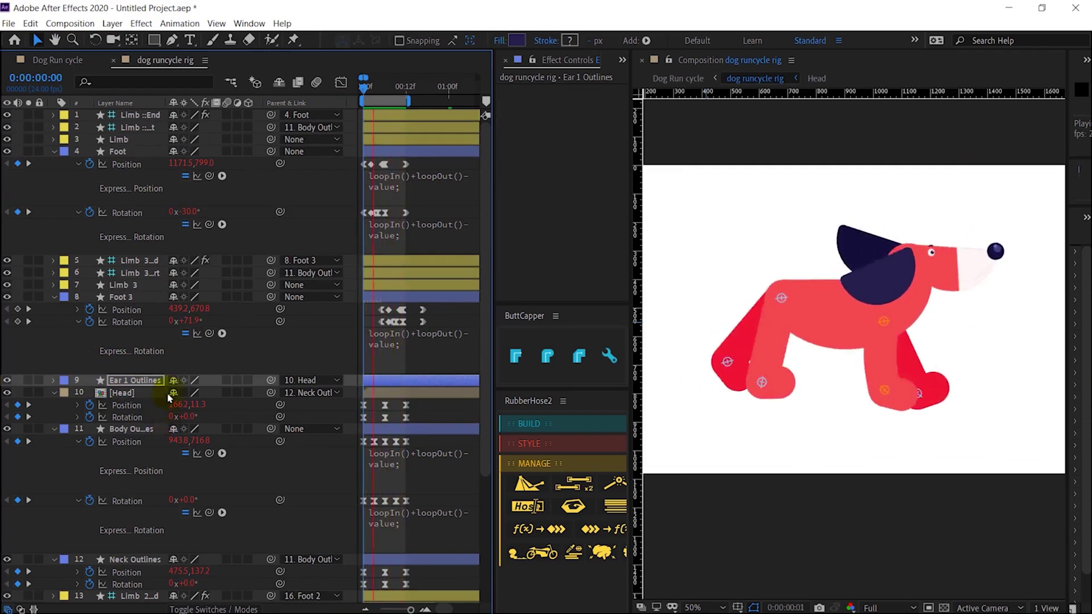
{"action": "left_click", "coordinate": [153, 382]}
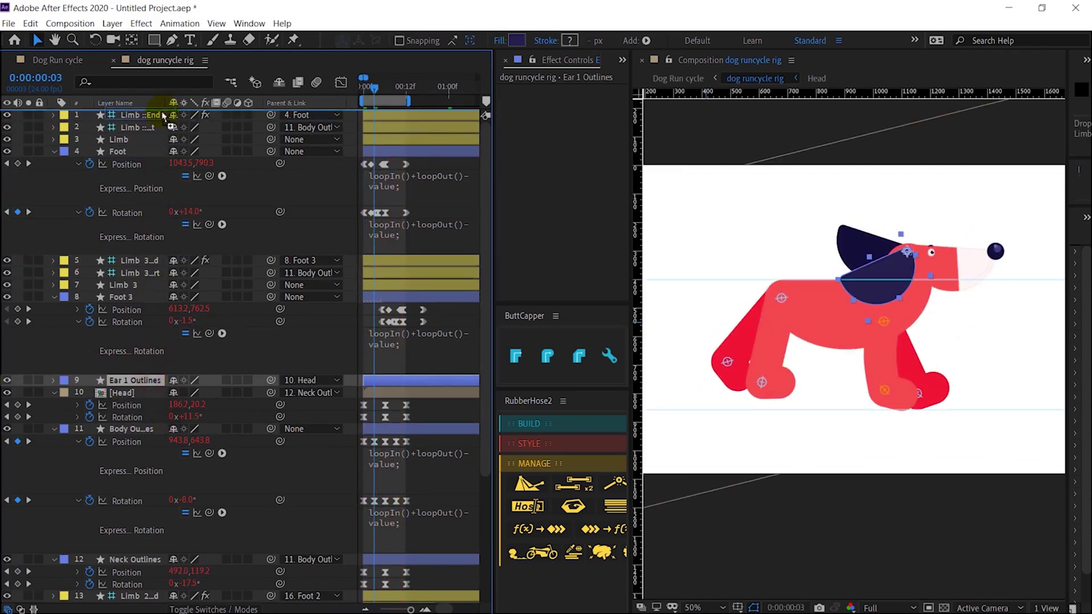
{"action": "key", "text": "ctrl+shift+bracketright"}
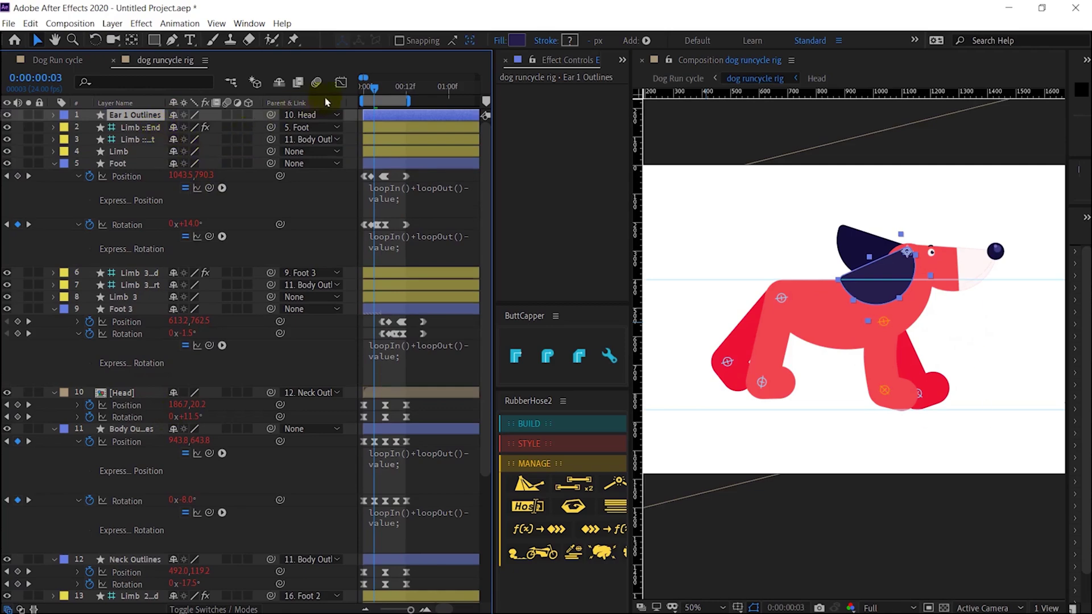
- At frame 0, select the Body Outlines, Neck Outlines, Head and both ear layers together
{"action": "left_click", "coordinate": [360, 97]}
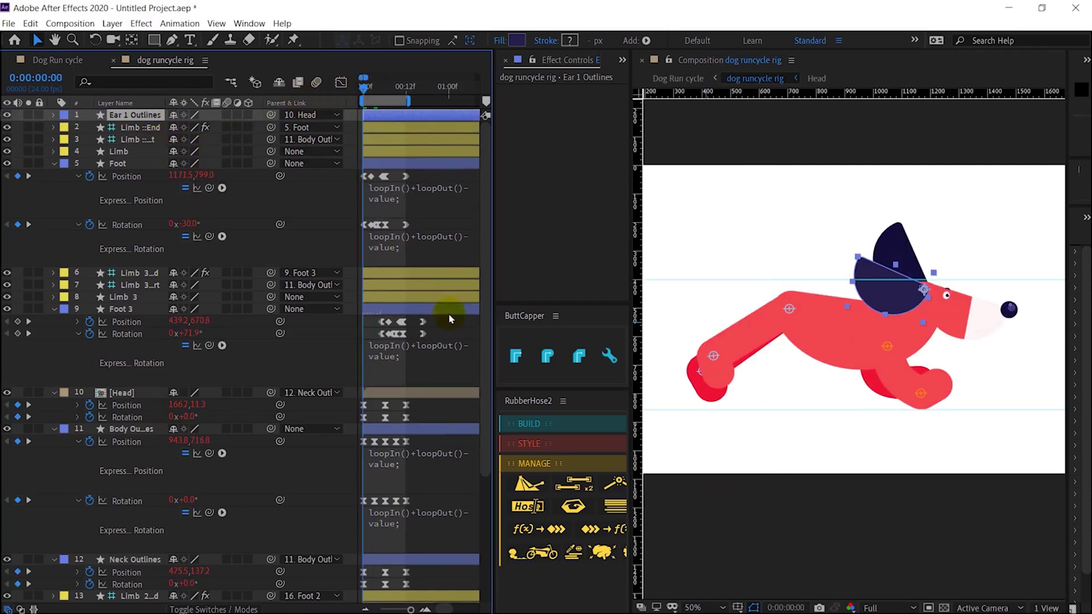
{"action": "scroll", "coordinate": [470, 545], "scroll_direction": "down", "scroll_amount": 5}
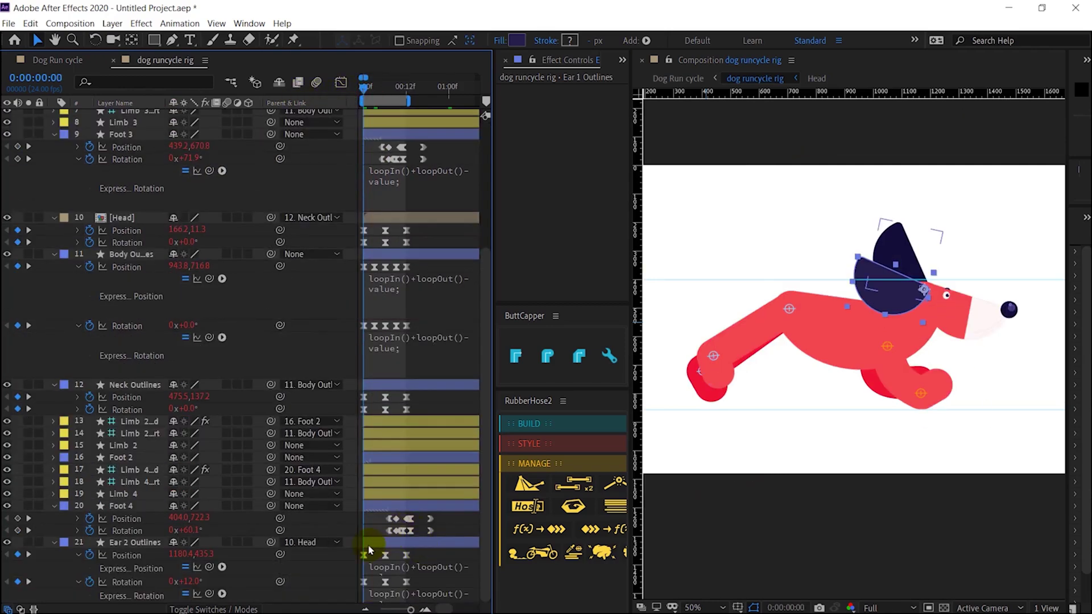
{"action": "left_click_drag", "start_coordinate": [373, 547], "coordinate": [364, 549]}
{"action": "scroll", "coordinate": [227, 500], "scroll_direction": "up", "scroll_amount": 1}
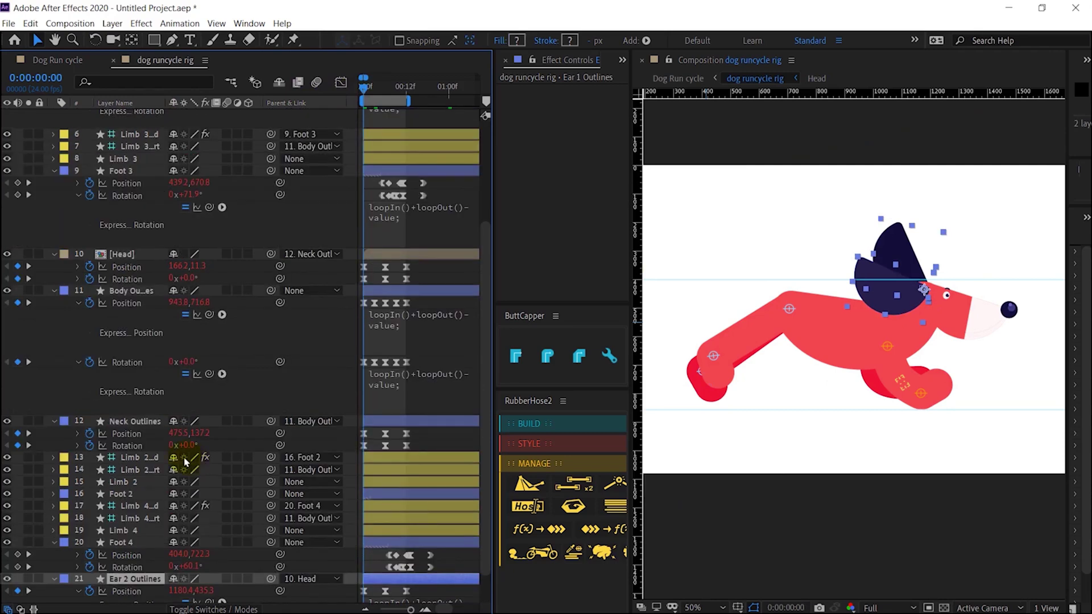
{"action": "left_click", "coordinate": [127, 422]}
{"action": "key", "text": "equal"}
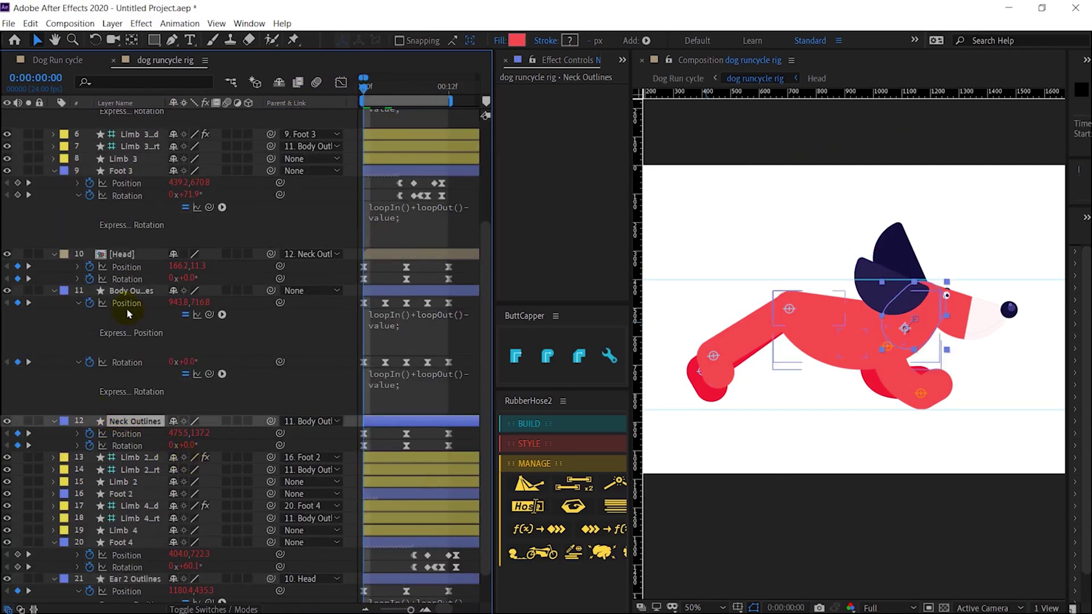
{"action": "left_click", "coordinate": [136, 292]}
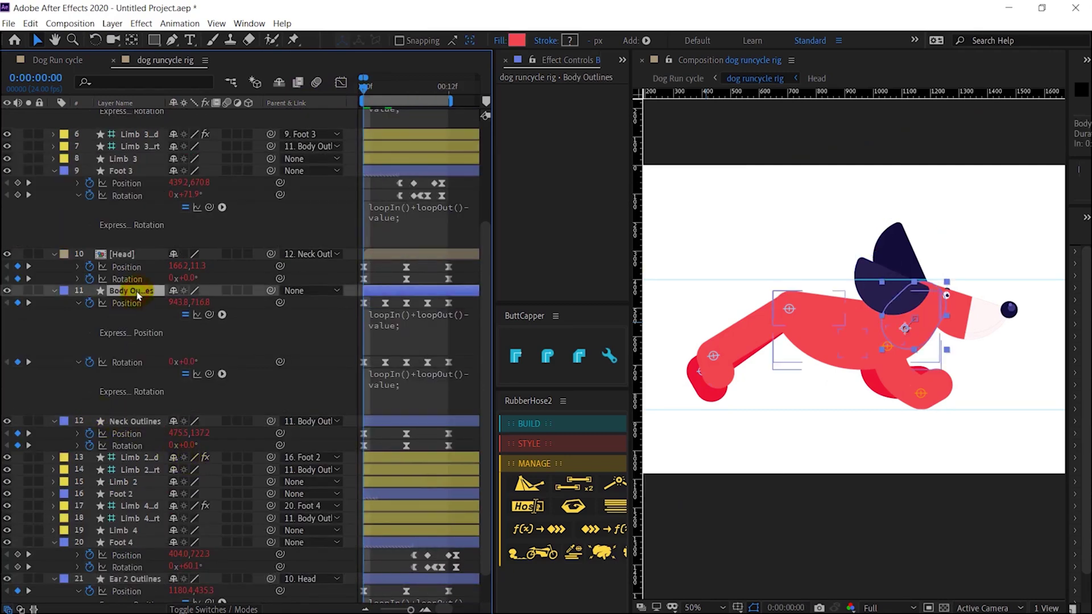
{"action": "left_click", "coordinate": [141, 424], "text": "ctrl"}
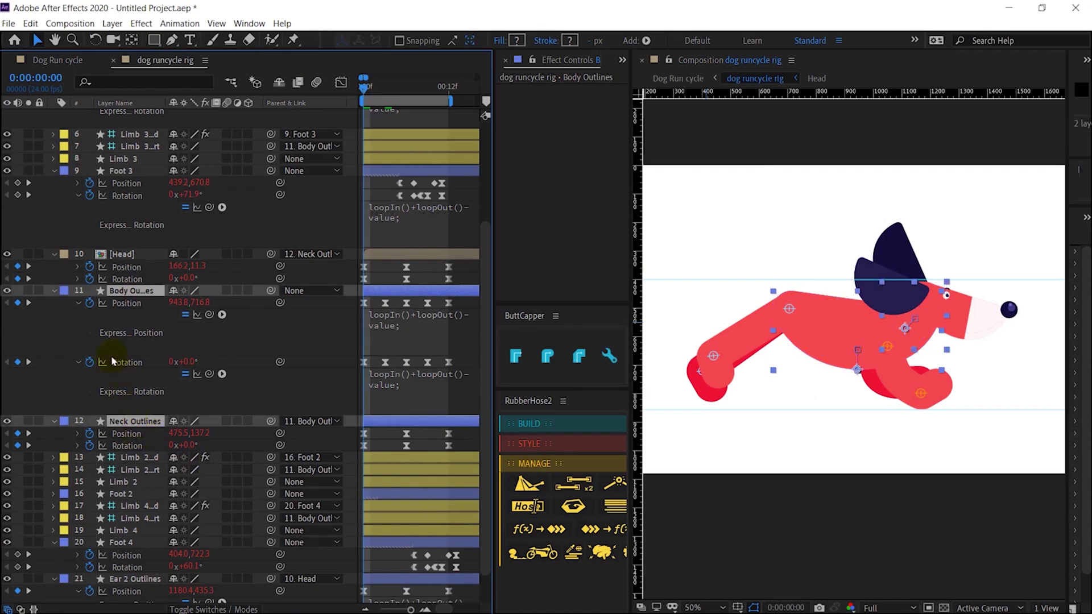
{"action": "left_click", "coordinate": [138, 254], "text": "ctrl"}
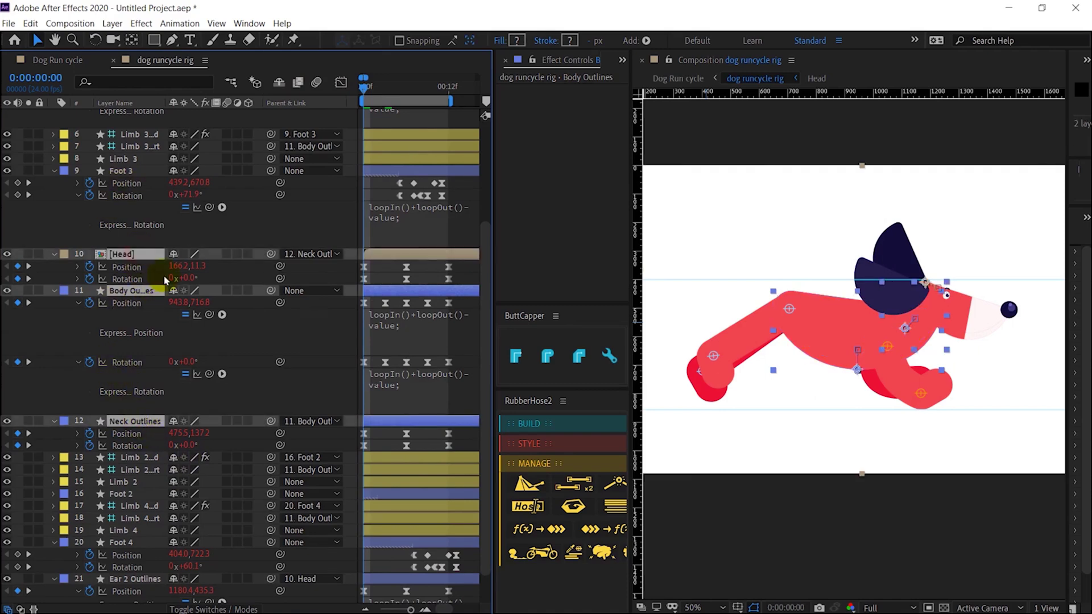
{"action": "scroll", "coordinate": [120, 183], "scroll_direction": "up", "scroll_amount": 4}
{"action": "left_click", "coordinate": [130, 113], "text": "ctrl"}
{"action": "scroll", "coordinate": [140, 548], "scroll_direction": "down", "scroll_amount": 5}
{"action": "scroll", "coordinate": [202, 438], "scroll_direction": "up", "scroll_amount": 3}
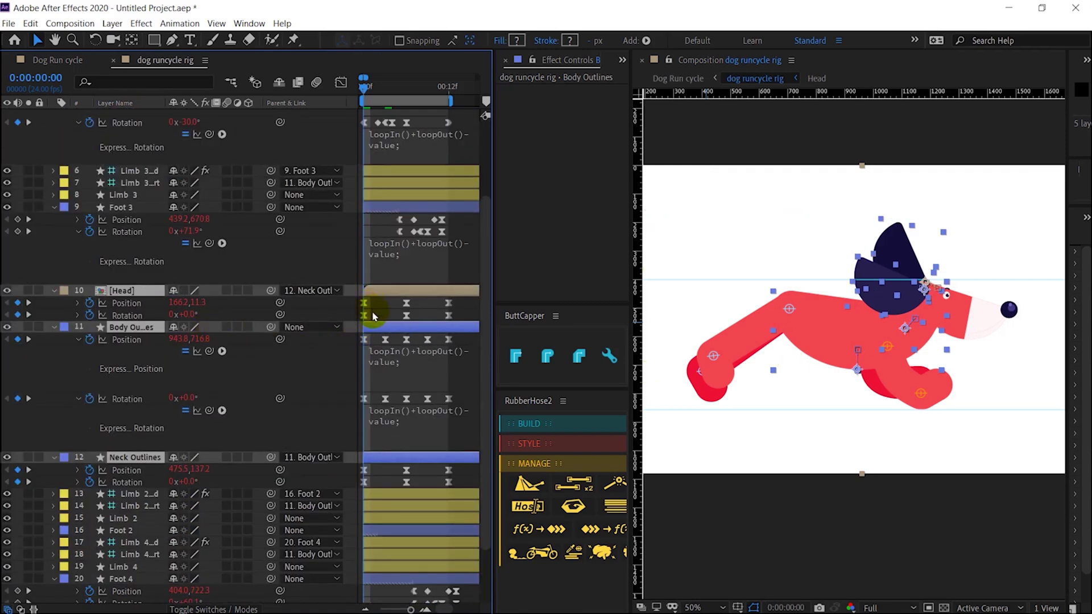
- Offset the body, neck, head and ear keyframes by two frames so they start at frame 2
{"action": "key", "text": "="}
{"action": "key", "text": "="}
{"action": "key", "text": "Page_Down"}
{"action": "key", "text": "Page_Down"}
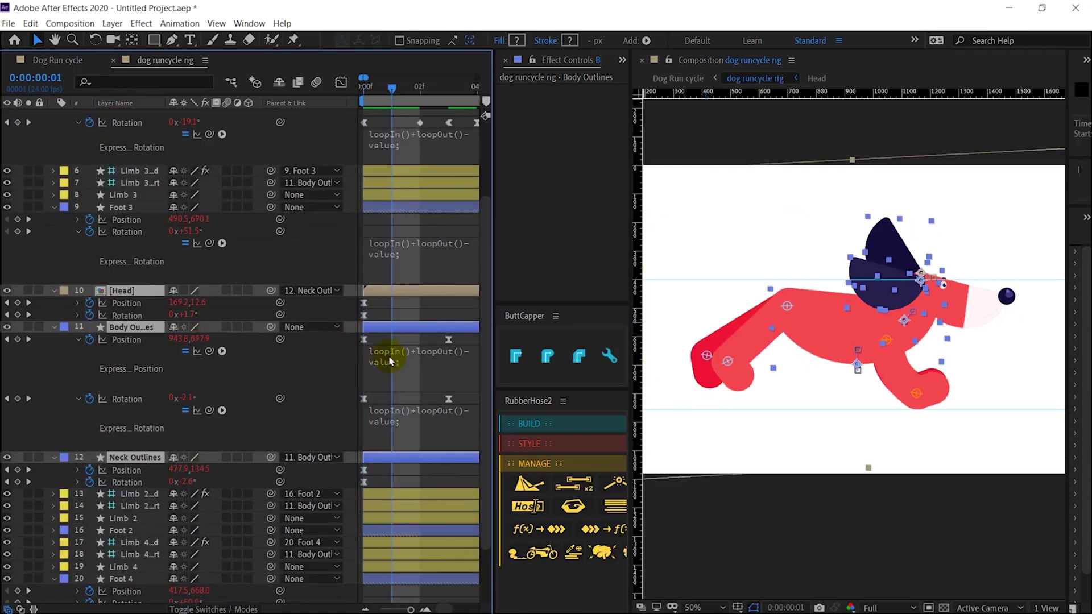
{"action": "mouse_move", "coordinate": [382, 330]}
{"action": "left_mouse_down"}
{"action": "mouse_move", "coordinate": [427, 328]}
{"action": "mouse_move", "coordinate": [364, 328]}
{"action": "left_mouse_up"}
{"action": "left_click", "coordinate": [410, 217]}
{"action": "key", "text": "ctrl+z"}
{"action": "key", "text": "ctrl+shift+z"}
{"action": "left_click", "coordinate": [428, 293]}
{"action": "left_click_drag", "start_coordinate": [428, 293], "coordinate": [371, 293]}
{"action": "scroll", "coordinate": [412, 313], "scroll_direction": "down", "scroll_amount": 3}
{"action": "left_click_drag", "start_coordinate": [421, 320], "coordinate": [364, 299]}
{"action": "scroll", "coordinate": [402, 309], "scroll_direction": "up", "scroll_amount": 2}
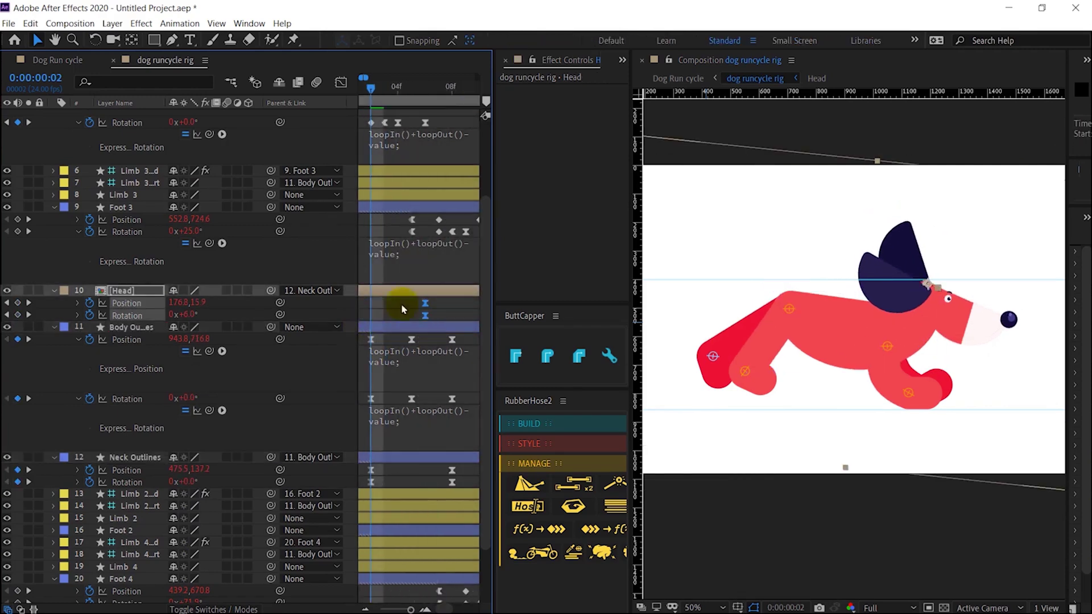
{"action": "key", "text": "alt+Right"}
{"action": "key", "text": "alt+Right"}
{"action": "left_click_drag", "start_coordinate": [493, 293], "coordinate": [570, 296]}
{"action": "left_click", "coordinate": [468, 364]}
- Shift the Position and Rotation keyframes of Neck Outlines and Head so they start at frame 4
{"action": "key", "text": "minus"}
{"action": "key", "text": "minus"}
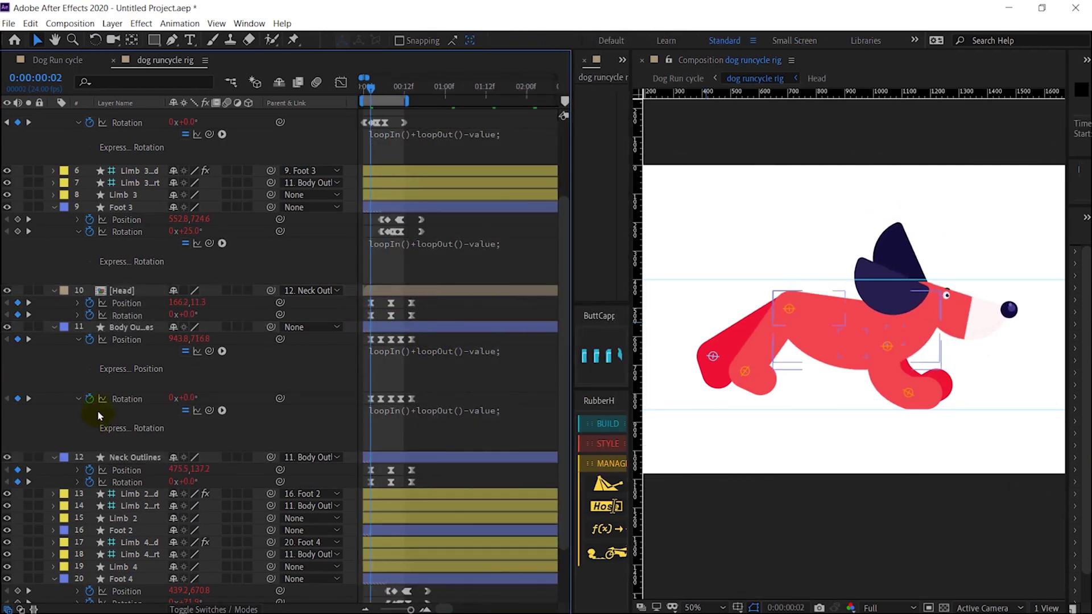
{"action": "left_click", "coordinate": [482, 319]}
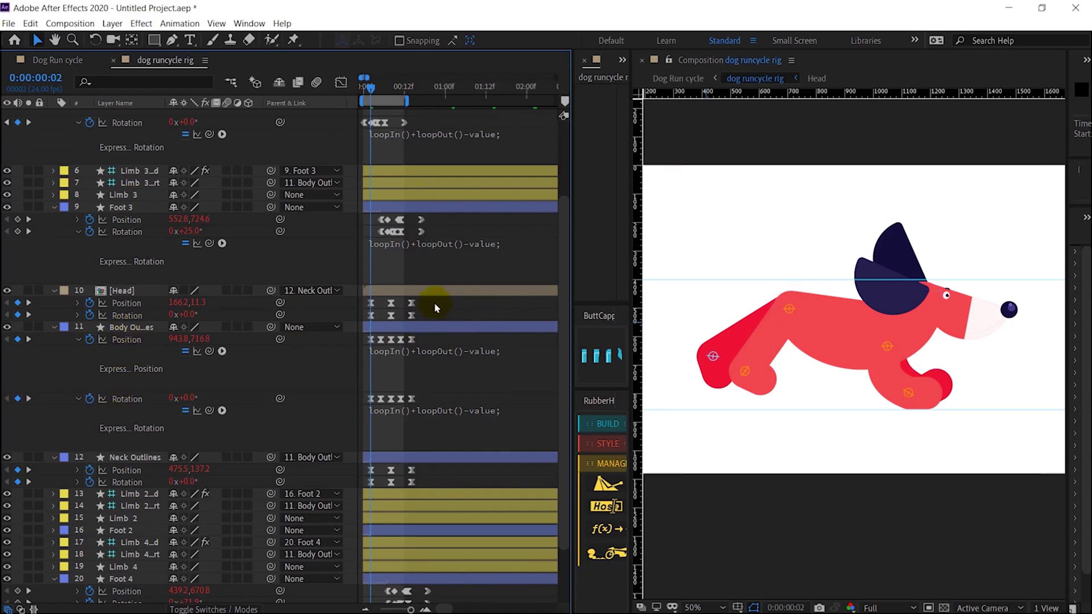
{"action": "left_click_drag", "start_coordinate": [364, 464], "coordinate": [422, 490]}
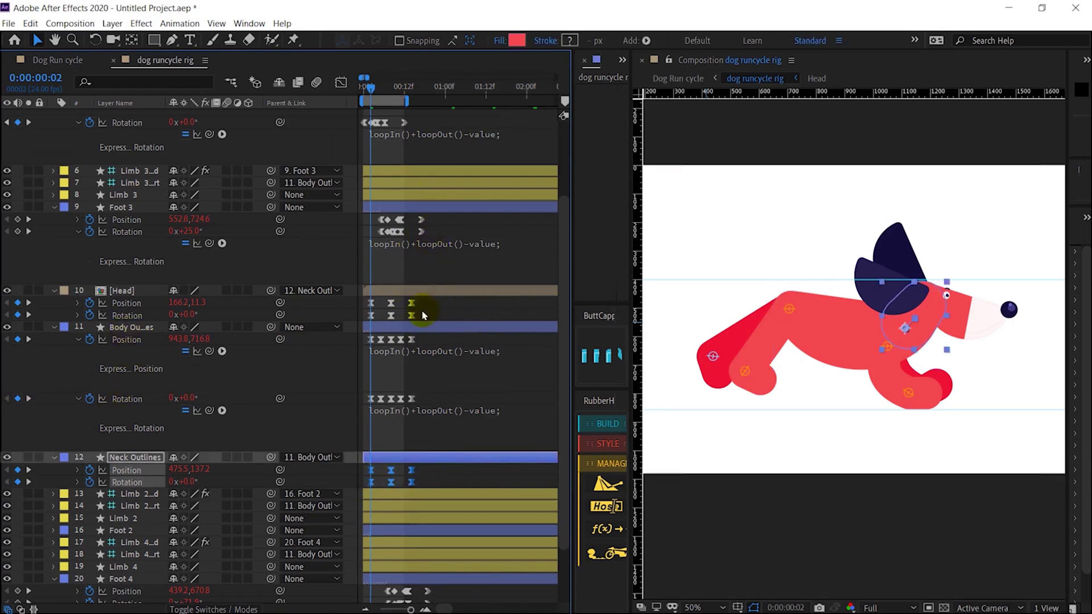
{"action": "left_click_drag", "start_coordinate": [422, 316], "coordinate": [366, 300]}
{"action": "scroll", "coordinate": [370, 183], "scroll_direction": "up", "scroll_amount": 3}
{"action": "scroll", "coordinate": [449, 390], "scroll_direction": "down", "scroll_amount": 4}
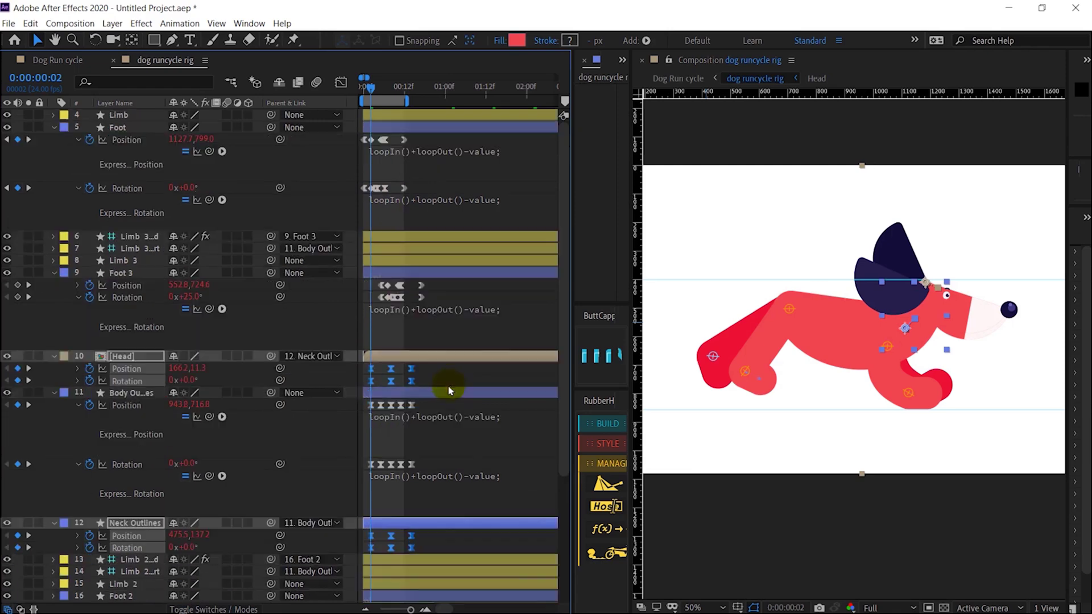
{"action": "key", "text": "equal"}
{"action": "key", "text": "equal"}
{"action": "key", "text": "Page_Down"}
{"action": "key", "text": "Page_Down"}
{"action": "left_click_drag", "start_coordinate": [377, 295], "coordinate": [481, 280]}
{"action": "left_click", "coordinate": [377, 269]}
- Shift the Head layer's Position and Rotation keyframes two more frames so they start at frame 6
{"action": "key", "text": "minus"}
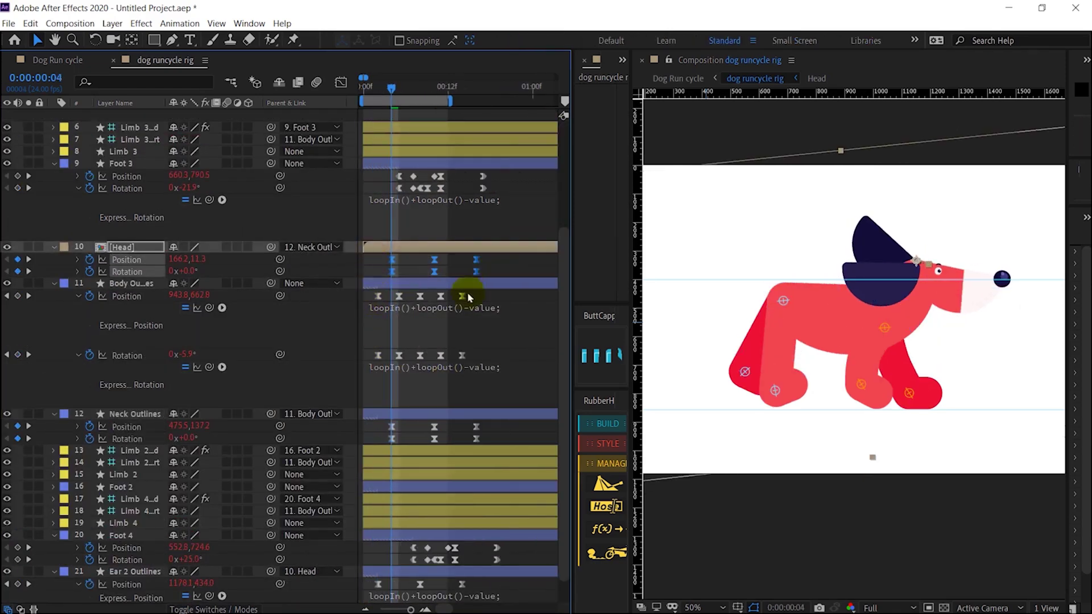
{"action": "key", "text": "Page_Down"}
{"action": "key", "text": "Page_Down"}
{"action": "left_click_drag", "start_coordinate": [392, 271], "coordinate": [405, 271]}
{"action": "left_click", "coordinate": [391, 267]}
{"action": "scroll", "coordinate": [284, 409], "scroll_direction": "down", "scroll_amount": 1}
{"action": "left_click", "coordinate": [196, 546]}
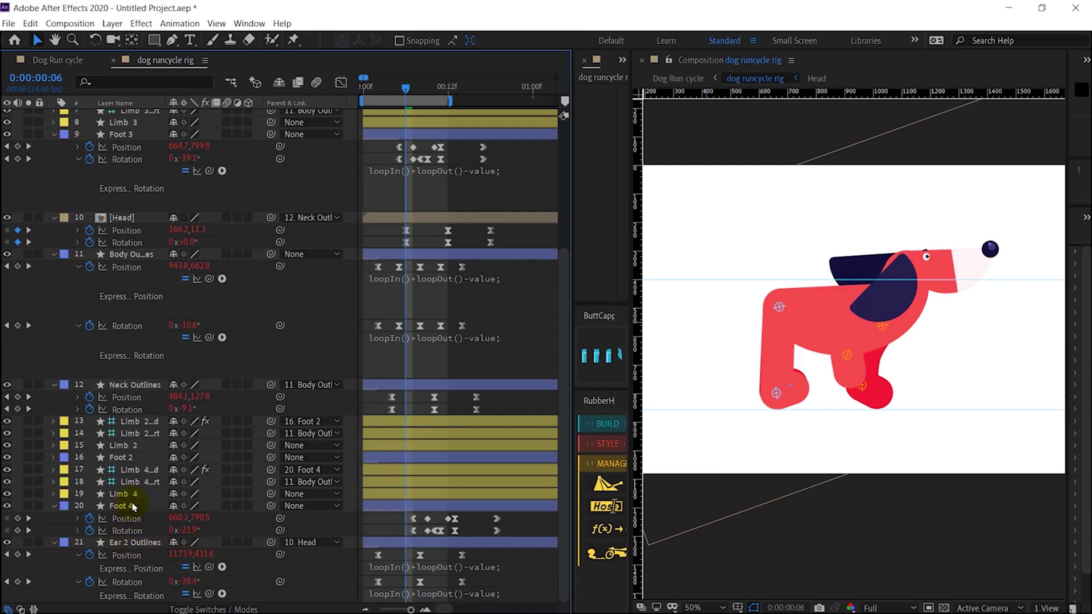
- Shift Ear 2 Outlines' Position and Rotation keyframes so they start at frame 4
{"action": "left_click", "coordinate": [371, 93]}
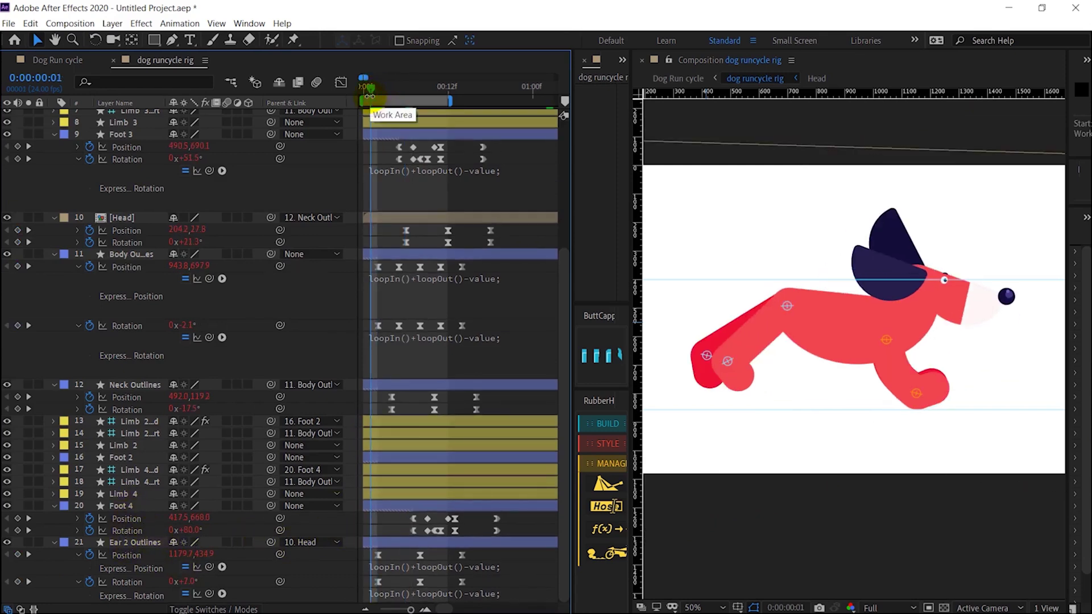
{"action": "key", "text": "Page_Down"}
{"action": "left_click_drag", "start_coordinate": [477, 561], "coordinate": [477, 561]}
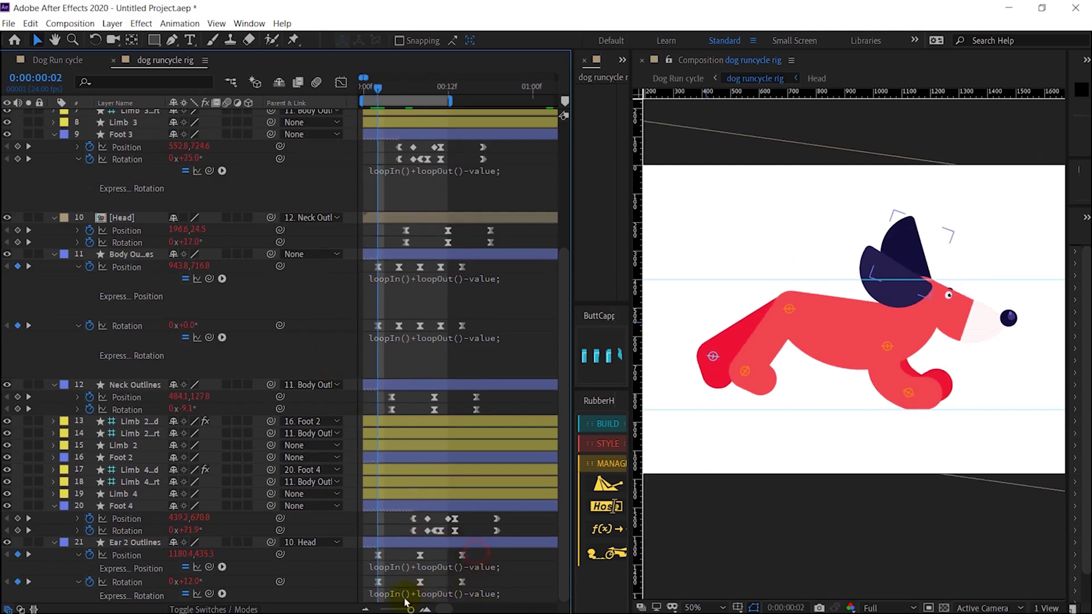
{"action": "left_click_drag", "start_coordinate": [405, 599], "coordinate": [369, 601]}
{"action": "key", "text": "equal"}
{"action": "left_click_drag", "start_coordinate": [379, 555], "coordinate": [402, 558]}
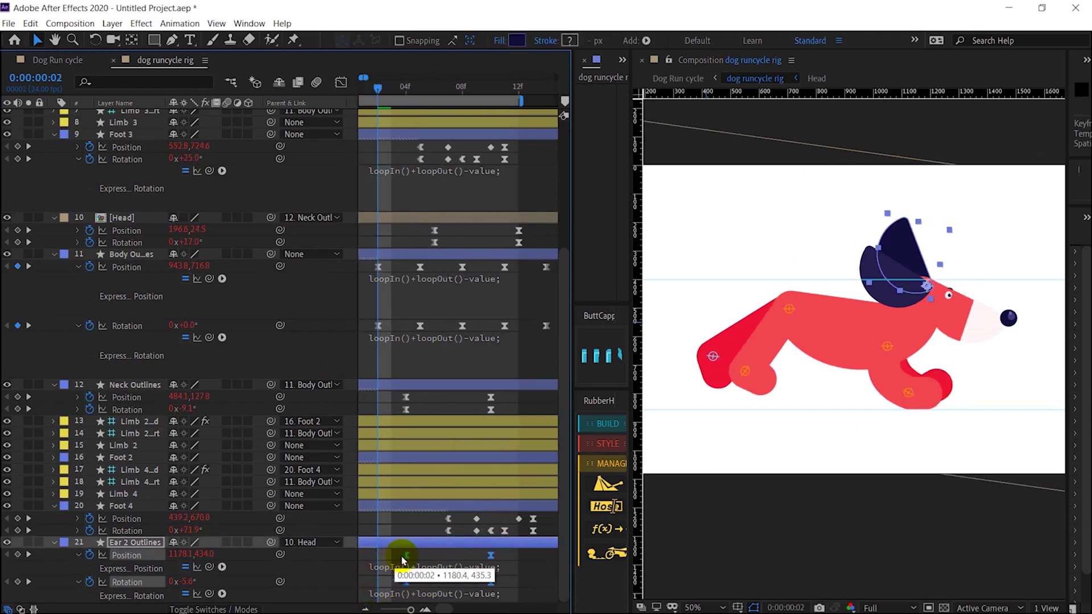
- Preview the run cycle to check the overlapping motion of the neck, head and ears
{"action": "key", "text": "minus"}
{"action": "key", "text": "minus"}
{"action": "key", "text": "minus"}
{"action": "key", "text": "space"}
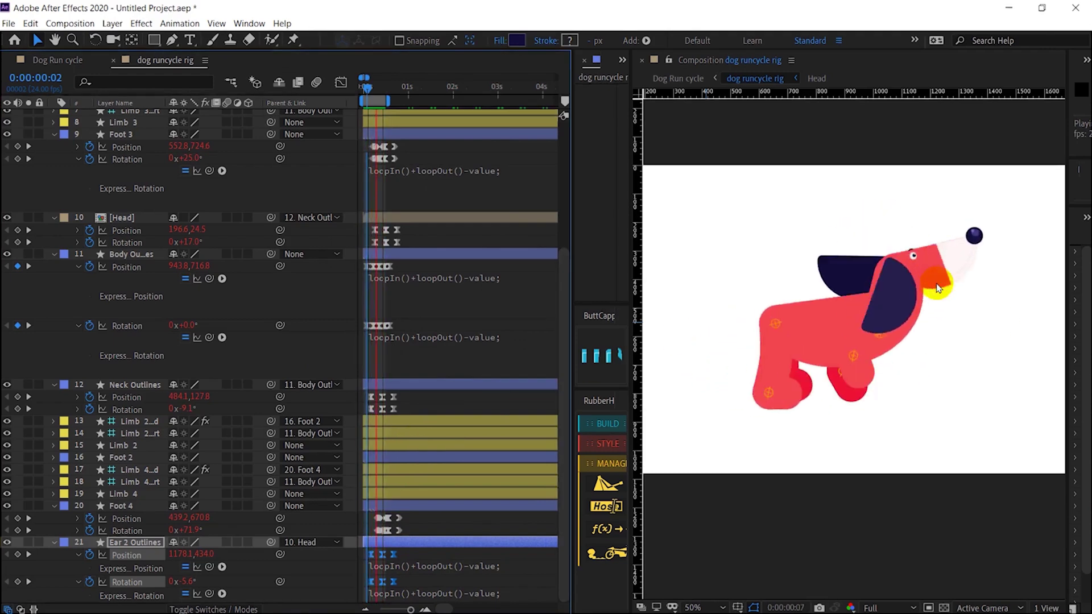
{"action": "left_click", "coordinate": [455, 530]}
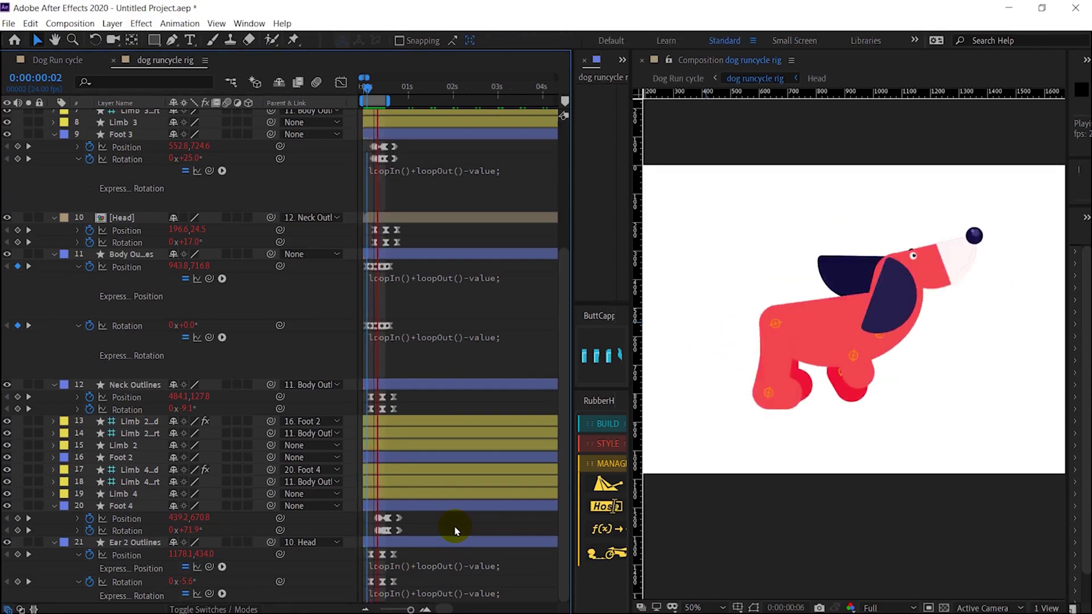